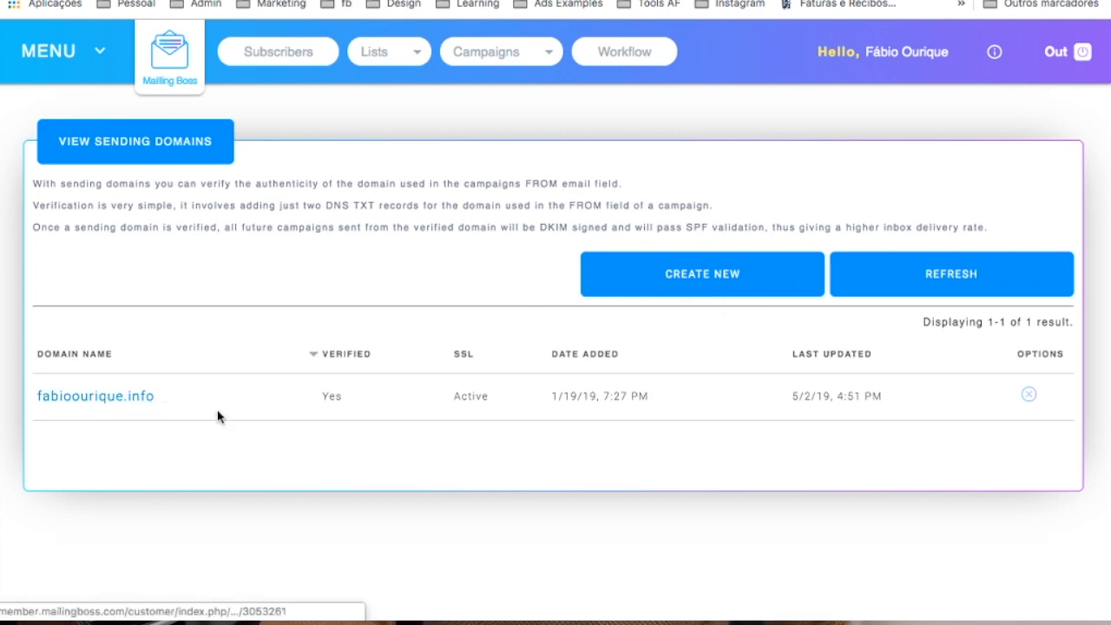
# - Create a new sending domain from the suggested domain name with its extension changed to com, and save it
pyautogui.click(705, 283)
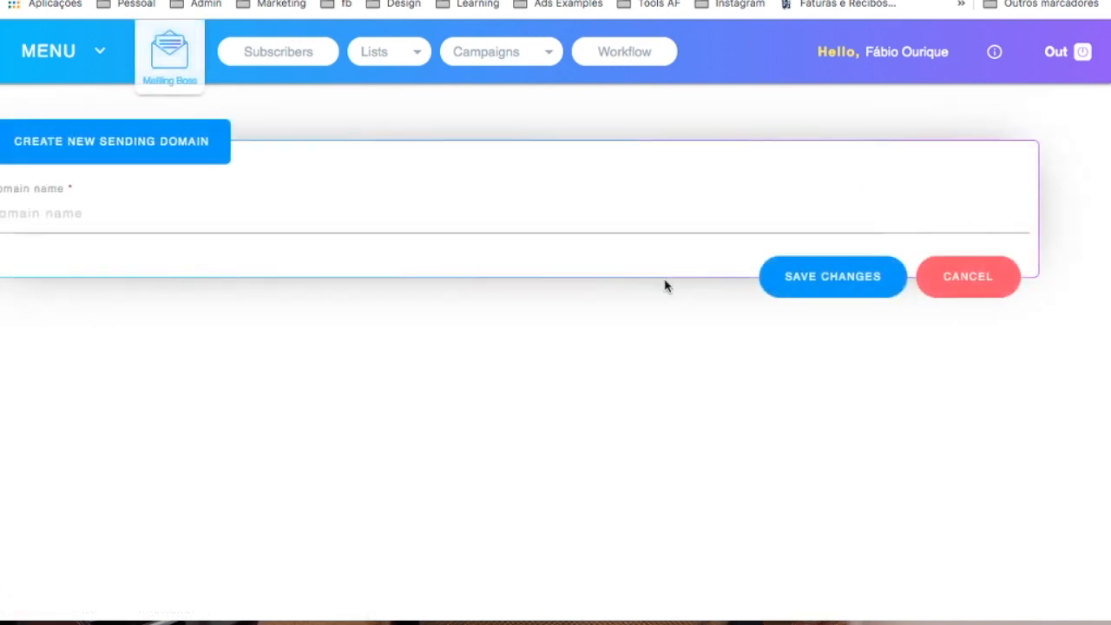
pyautogui.click(261, 222)
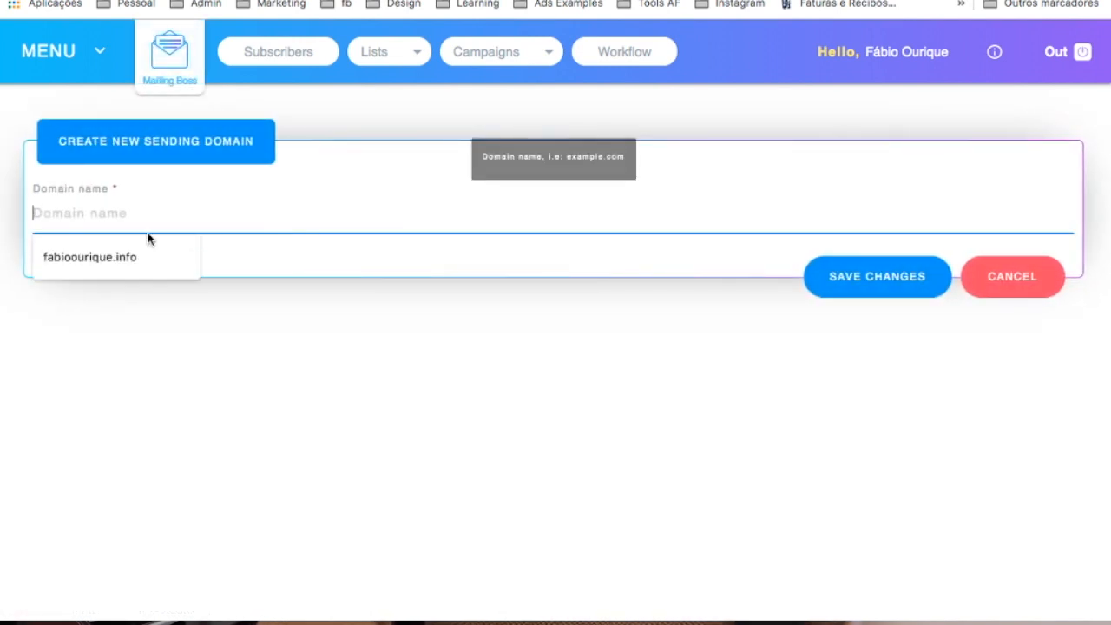
pyautogui.click(127, 257)
pyautogui.doubleClick(149, 204)
pyautogui.doubleClick(135, 213)
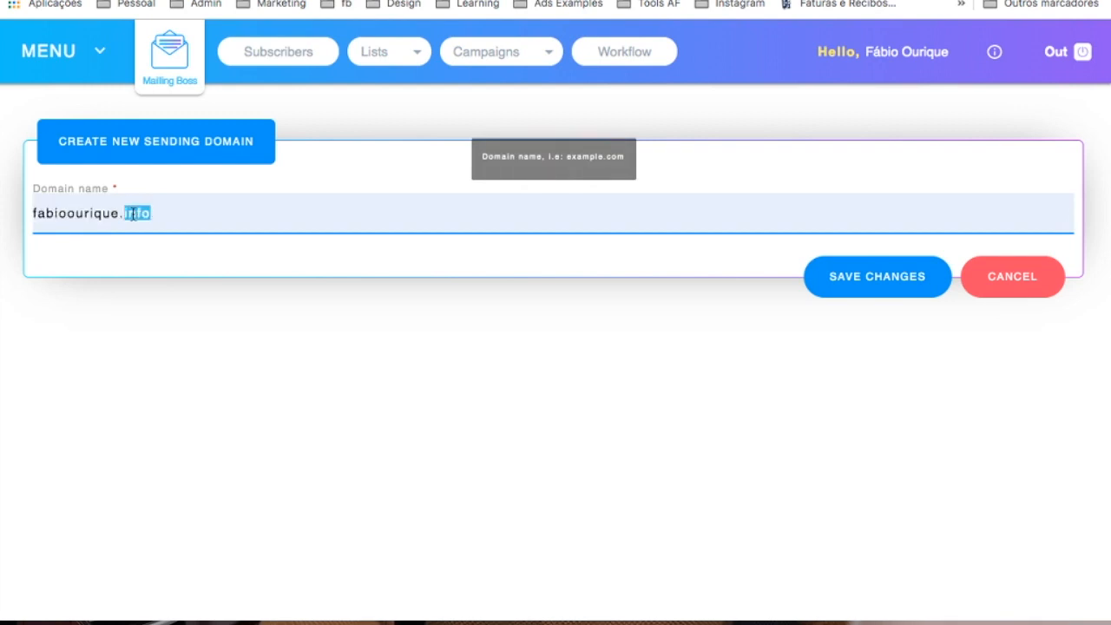
pyautogui.write('com')
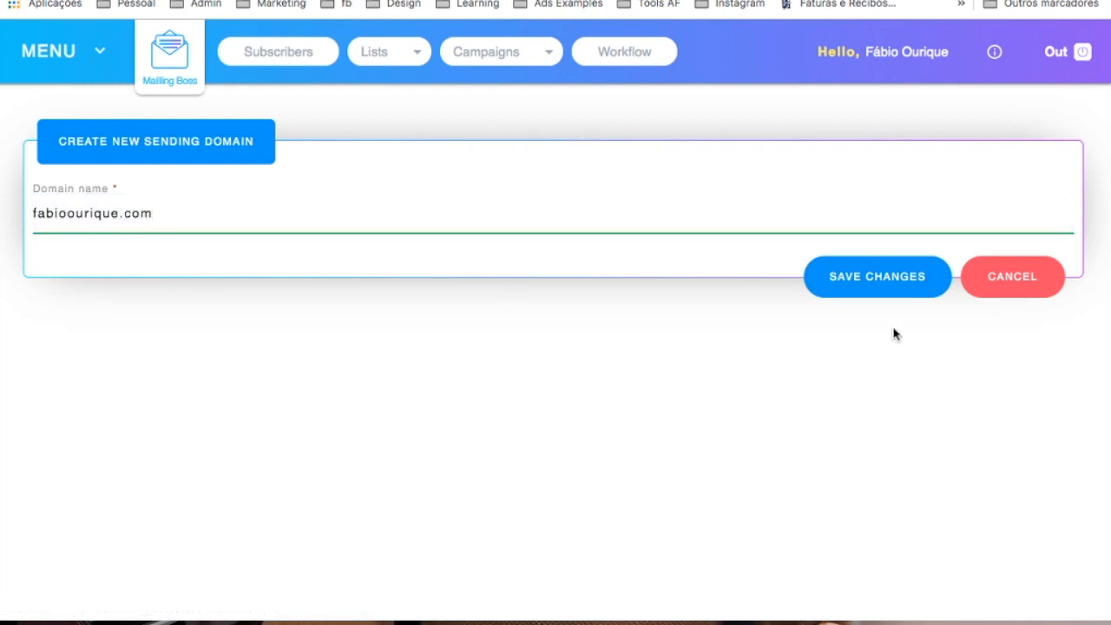
pyautogui.click(893, 290)
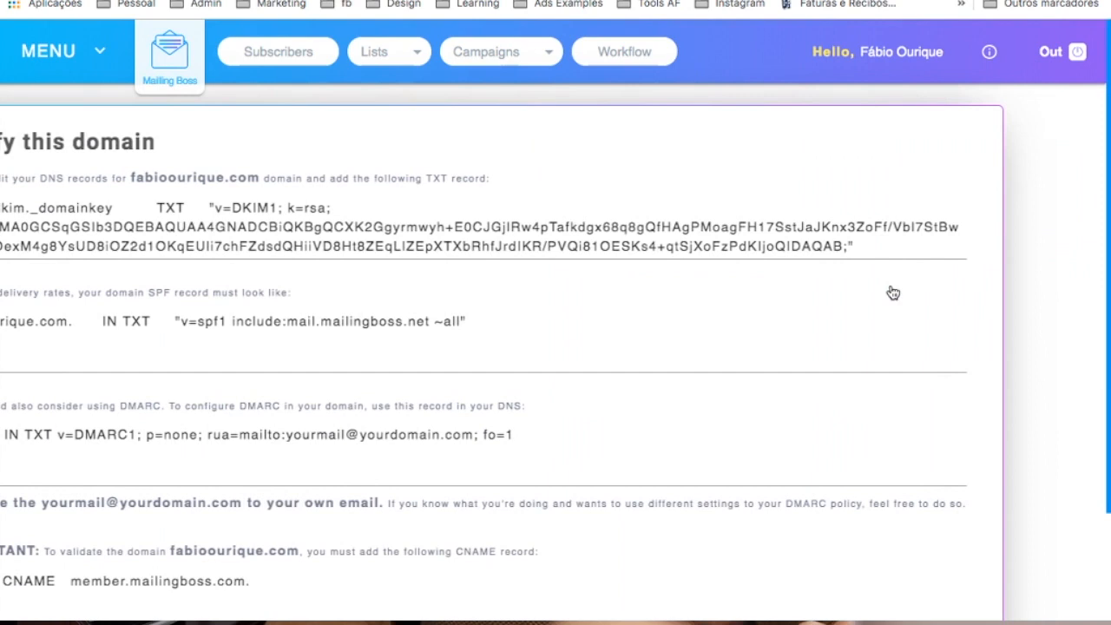
# - Examine the required DNS records and highlight the DKIM TXT record's host mbossdkim._domainkey and its value without the quotation marks
pyautogui.scroll(-2, 749, 342)
pyautogui.scroll(1, 749, 343)
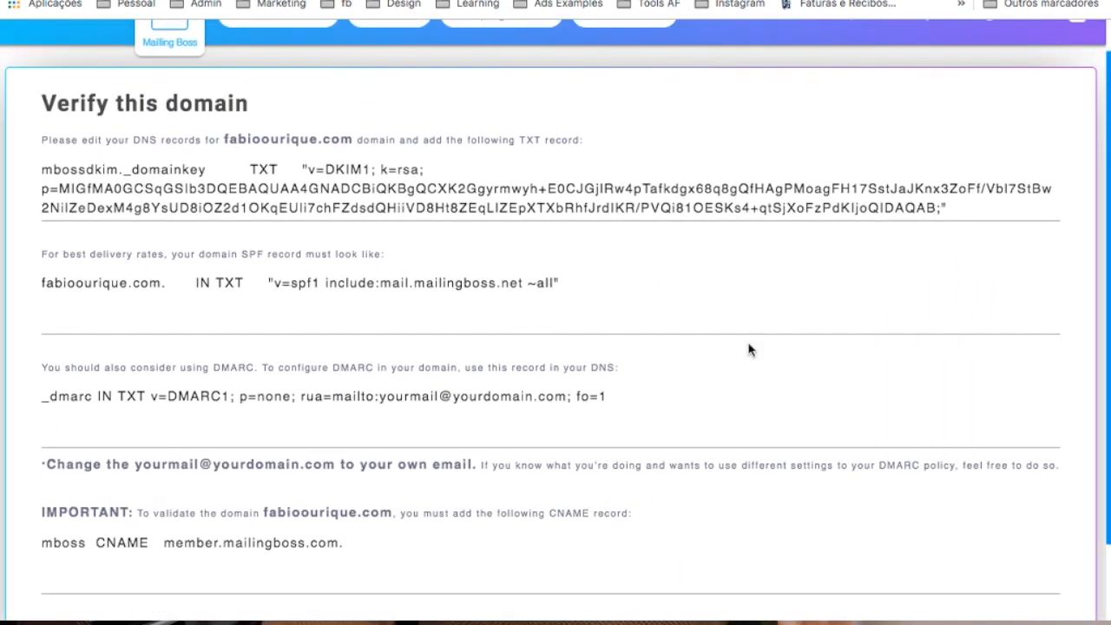
pyautogui.scroll(-1, 750, 350)
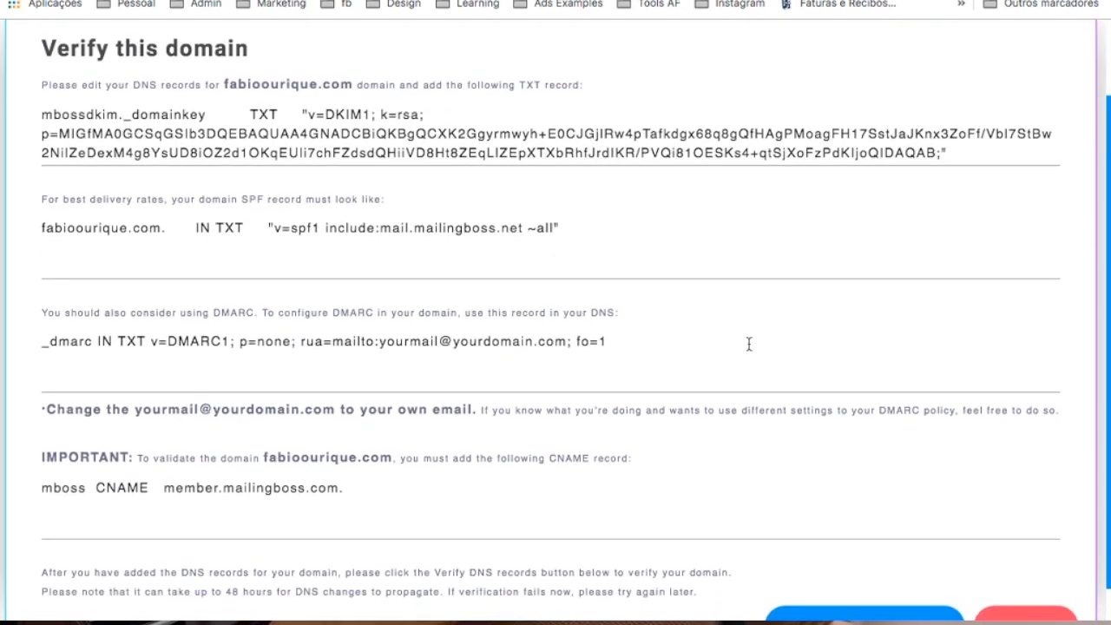
pyautogui.doubleClick(206, 118)
pyautogui.doubleClick(157, 87)
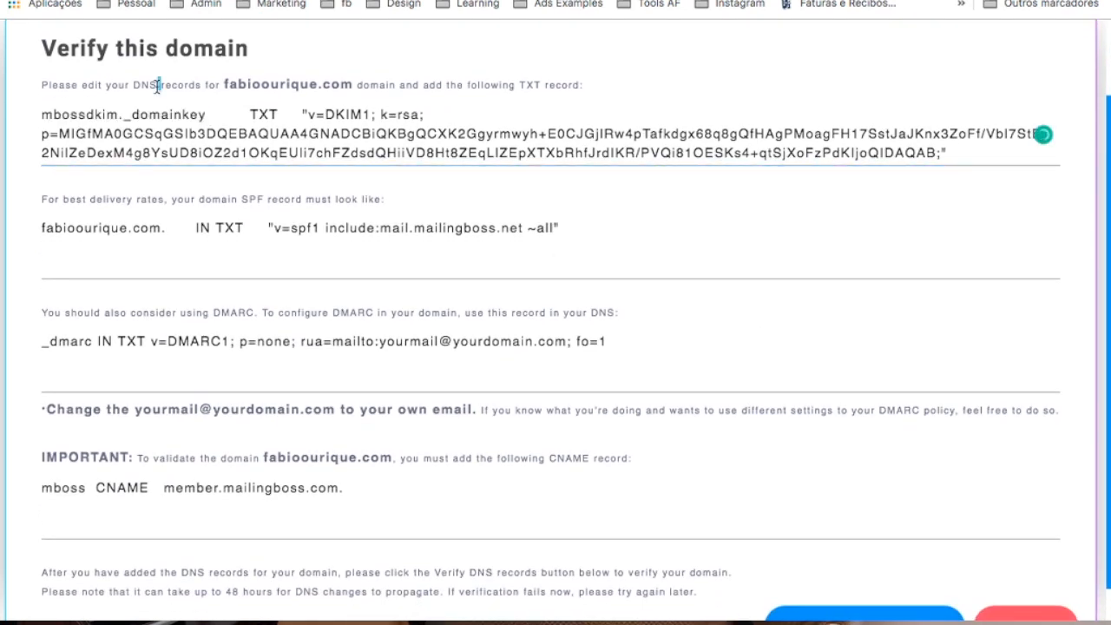
pyautogui.scroll(1, 157, 87)
pyautogui.scroll(1, 157, 87)
pyautogui.click(530, 179)
pyautogui.doubleClick(530, 178)
pyautogui.moveTo(207, 208); pyautogui.dragTo(42, 212)
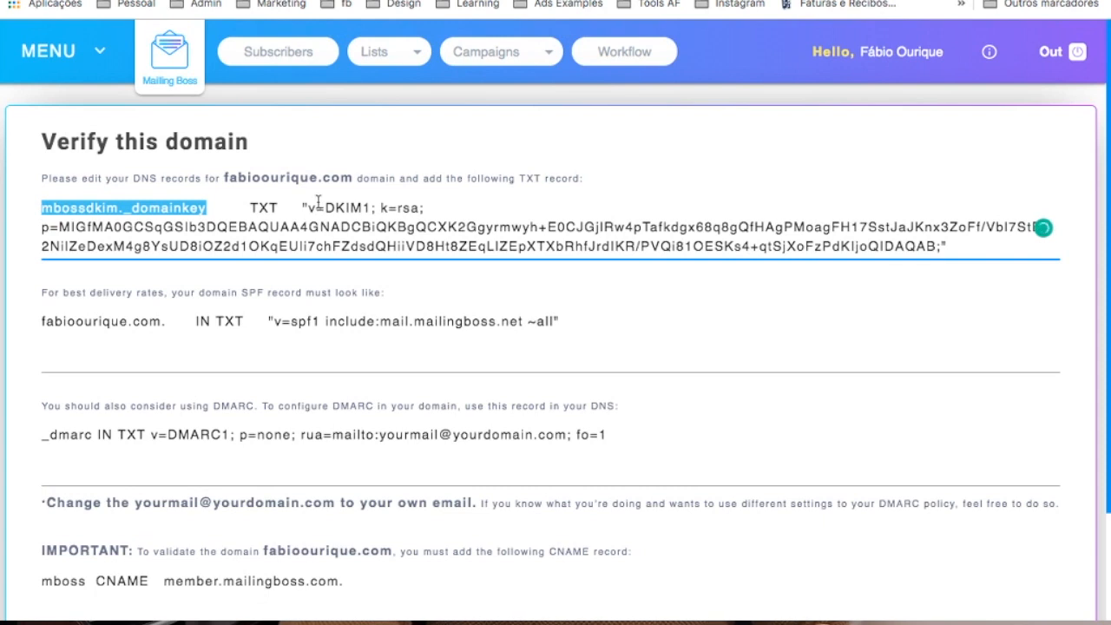
pyautogui.moveTo(307, 212); pyautogui.dragTo(935, 249)
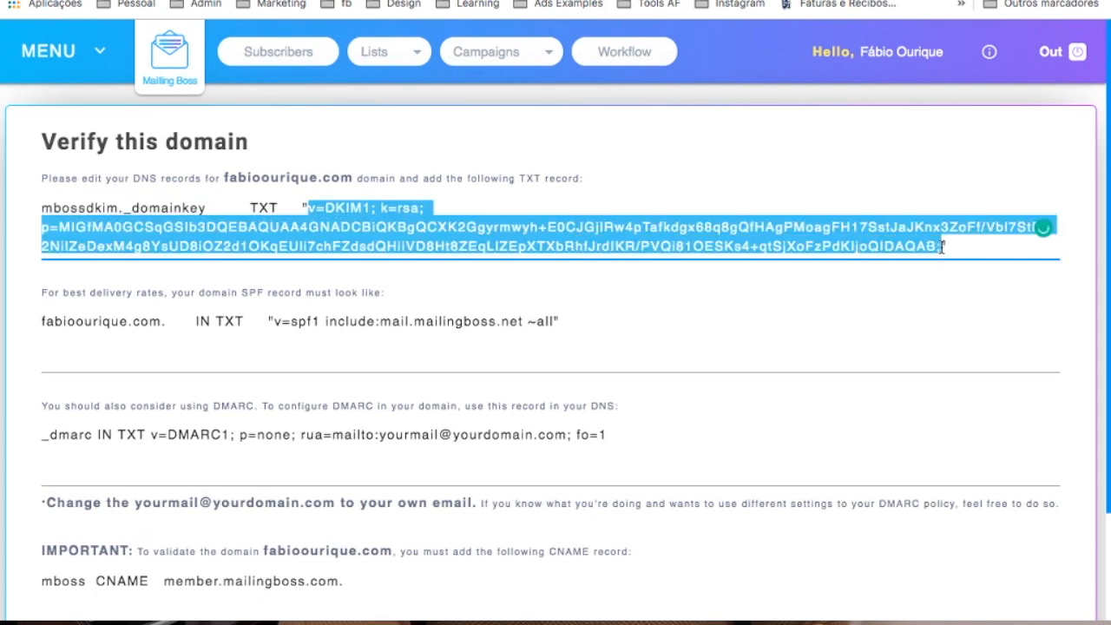
# - Highlight the SPF record's domain host and its value v=spf1 include:mail.mailingboss.net ~all
pyautogui.scroll(-2, 941, 246)
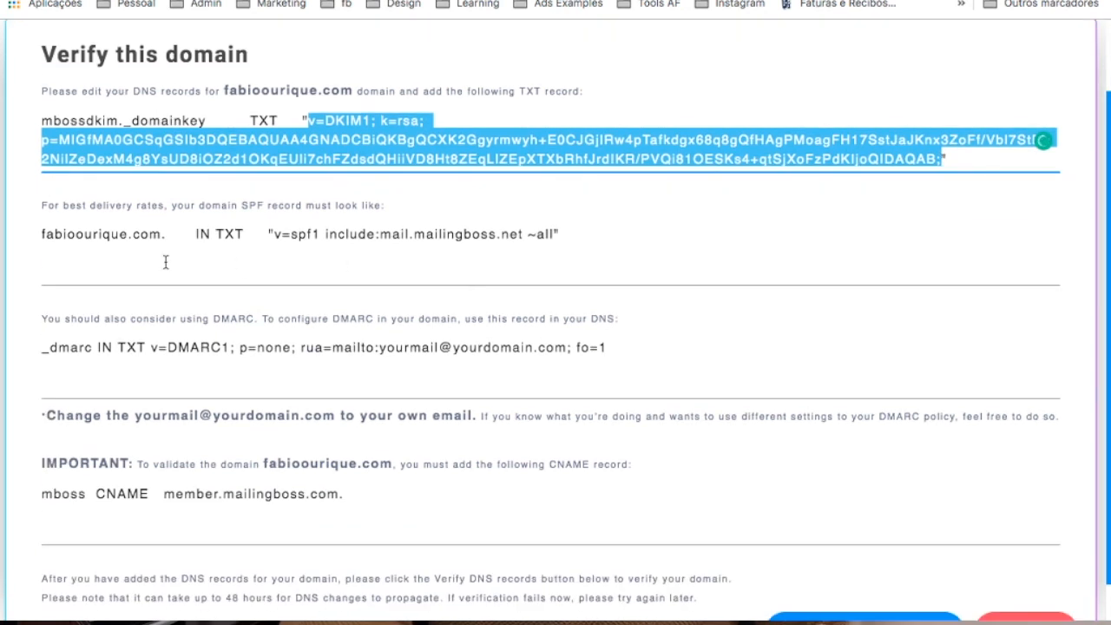
pyautogui.click(165, 262)
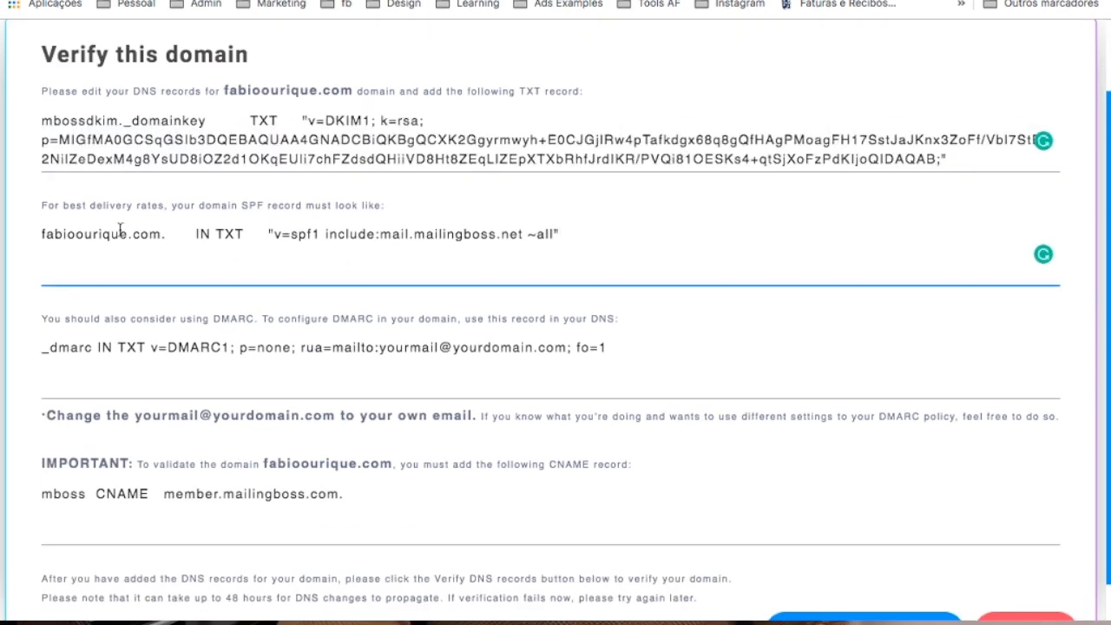
pyautogui.scroll(1, 111, 241)
pyautogui.moveTo(41, 275); pyautogui.dragTo(165, 282)
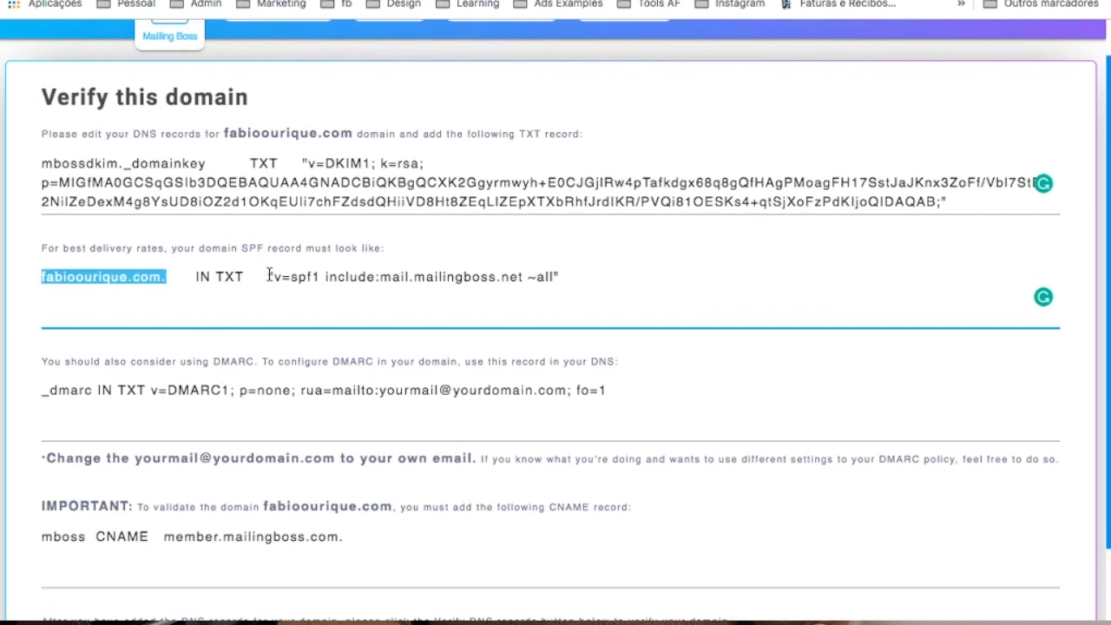
pyautogui.moveTo(273, 276); pyautogui.dragTo(554, 274)
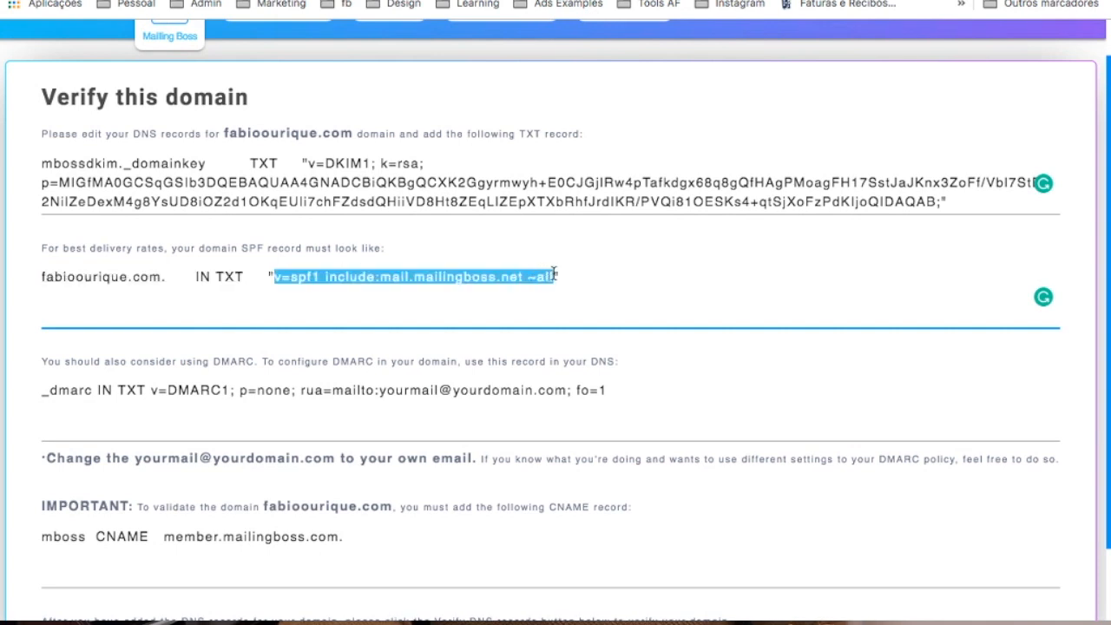
# - Highlight the DMARC record's _dmarc host and its full TXT value, and point out the placeholder email address in it
pyautogui.scroll(-2, 553, 275)
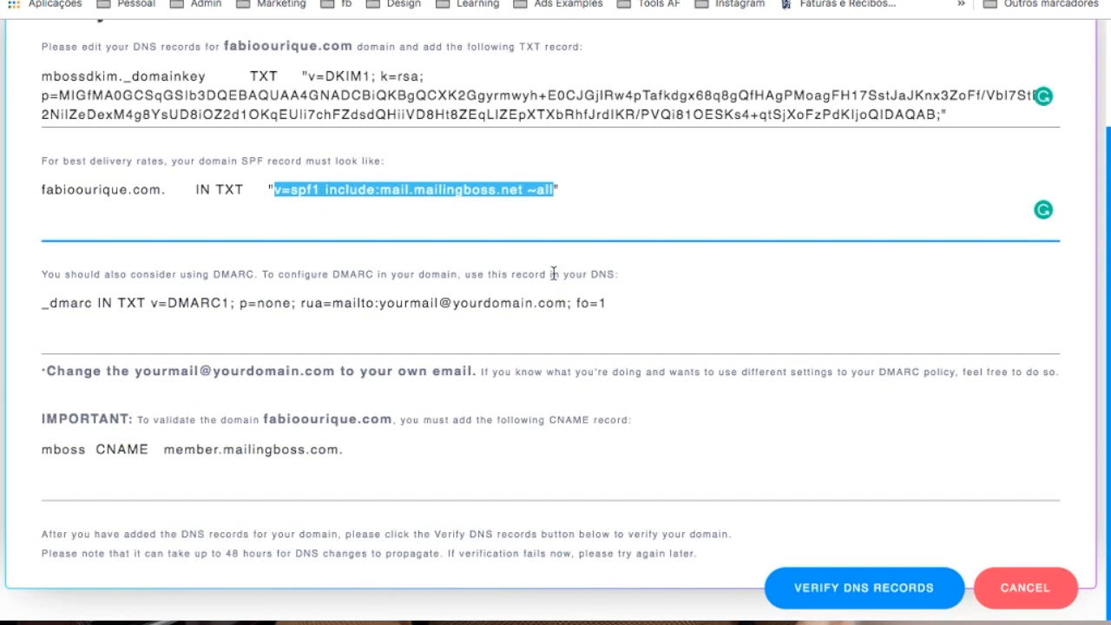
pyautogui.click(202, 253)
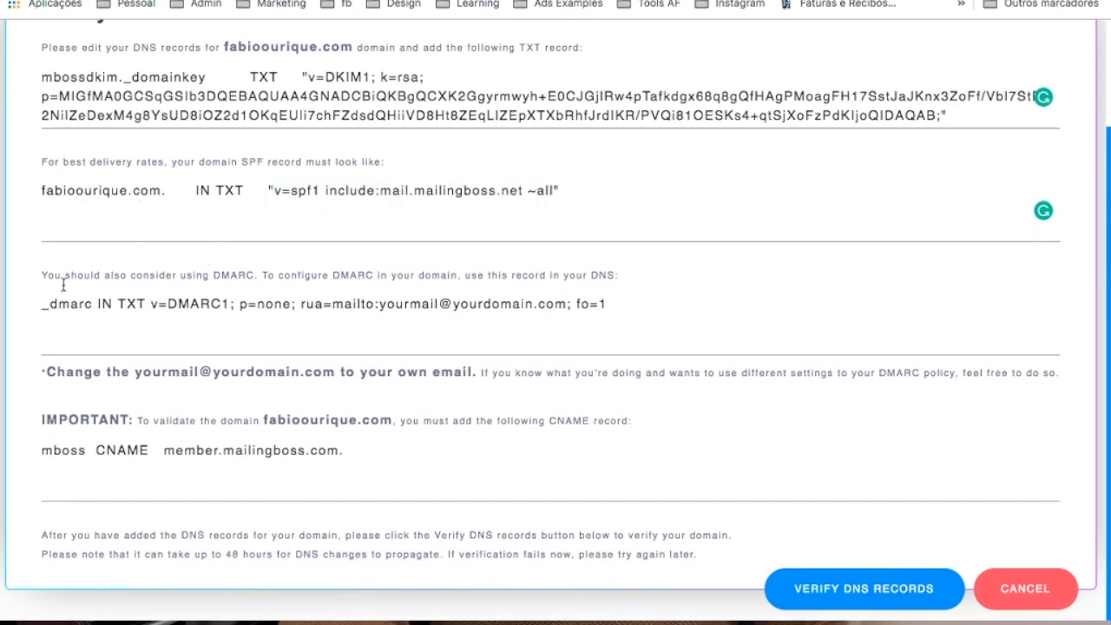
pyautogui.scroll(1, 196, 238)
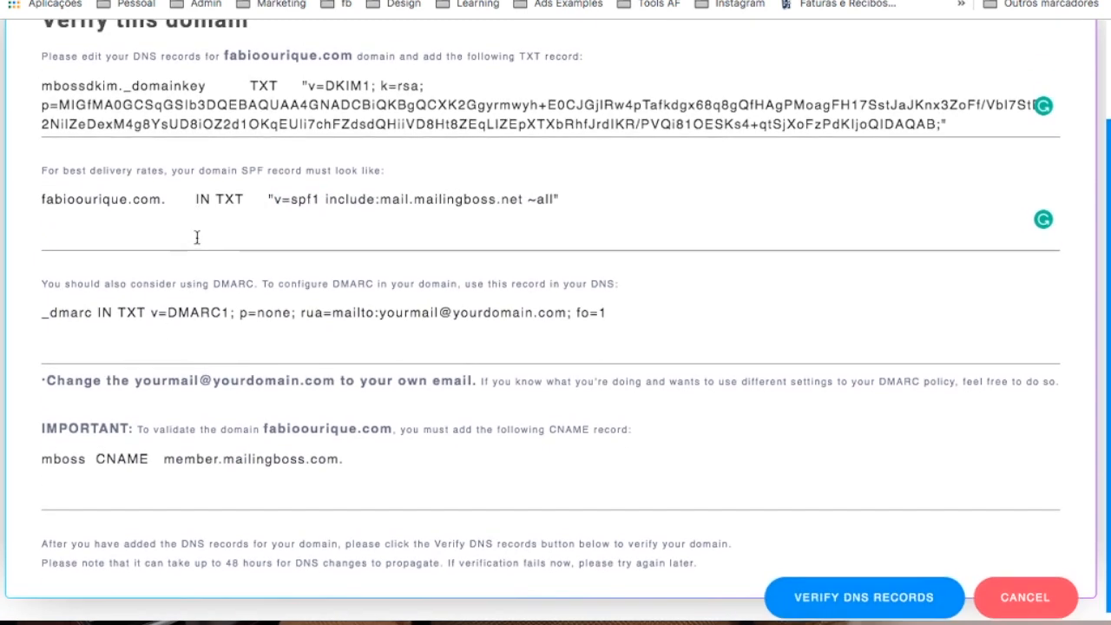
pyautogui.moveTo(43, 314); pyautogui.dragTo(90, 315)
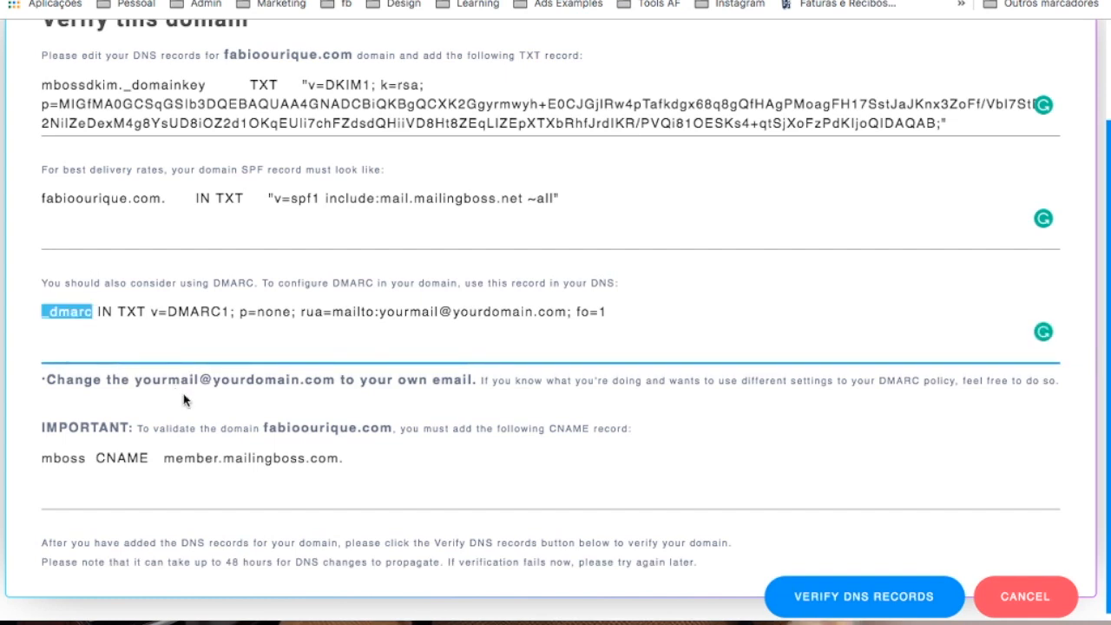
pyautogui.moveTo(151, 311); pyautogui.dragTo(631, 310)
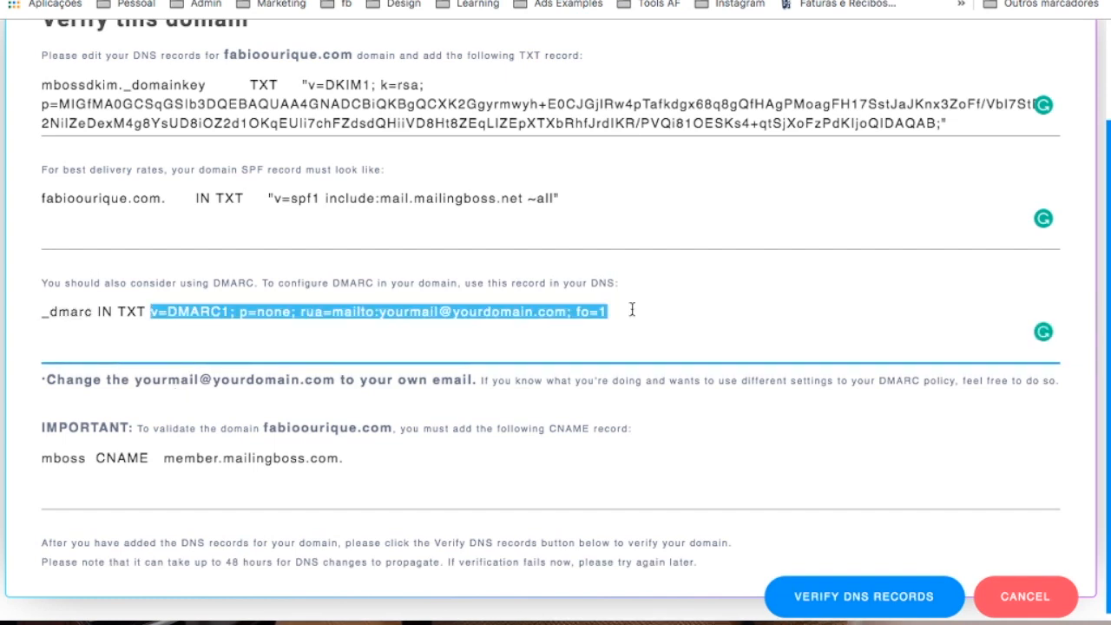
pyautogui.doubleClick(407, 310)
pyautogui.click(407, 310)
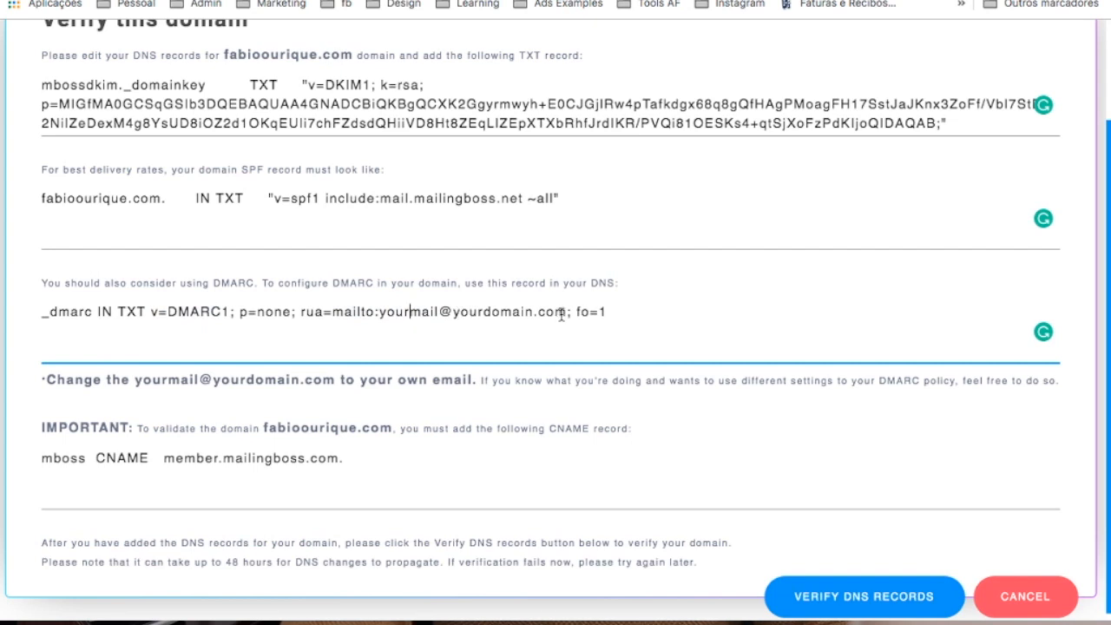
# - Highlight the CNAME record's type, its host mboss and its target member.mailingboss.com
pyautogui.scroll(-1, 607, 314)
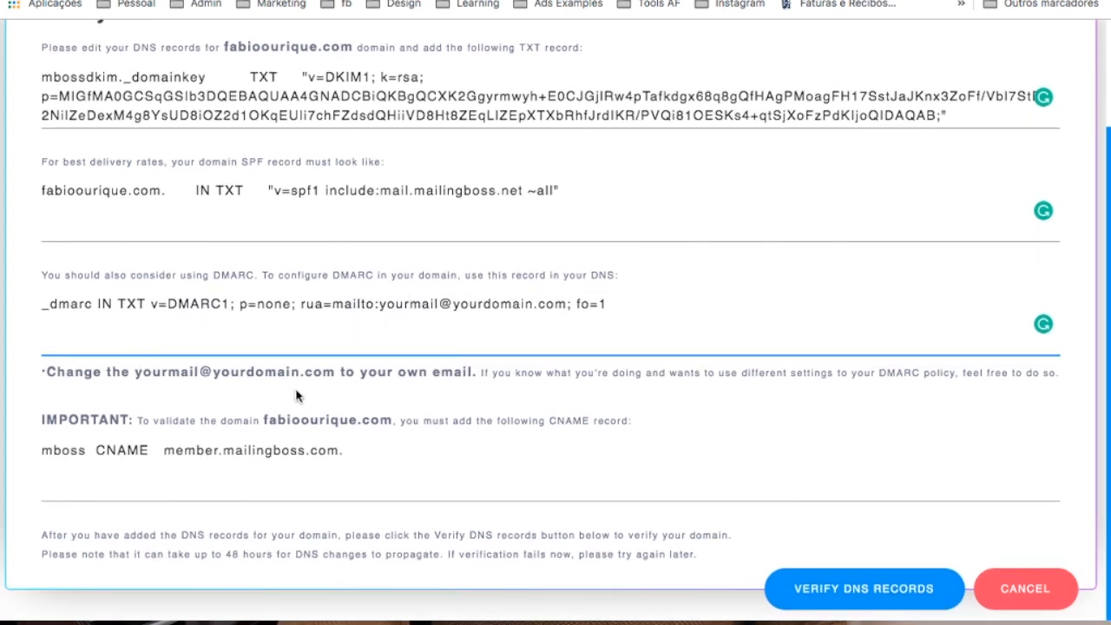
pyautogui.doubleClick(568, 420)
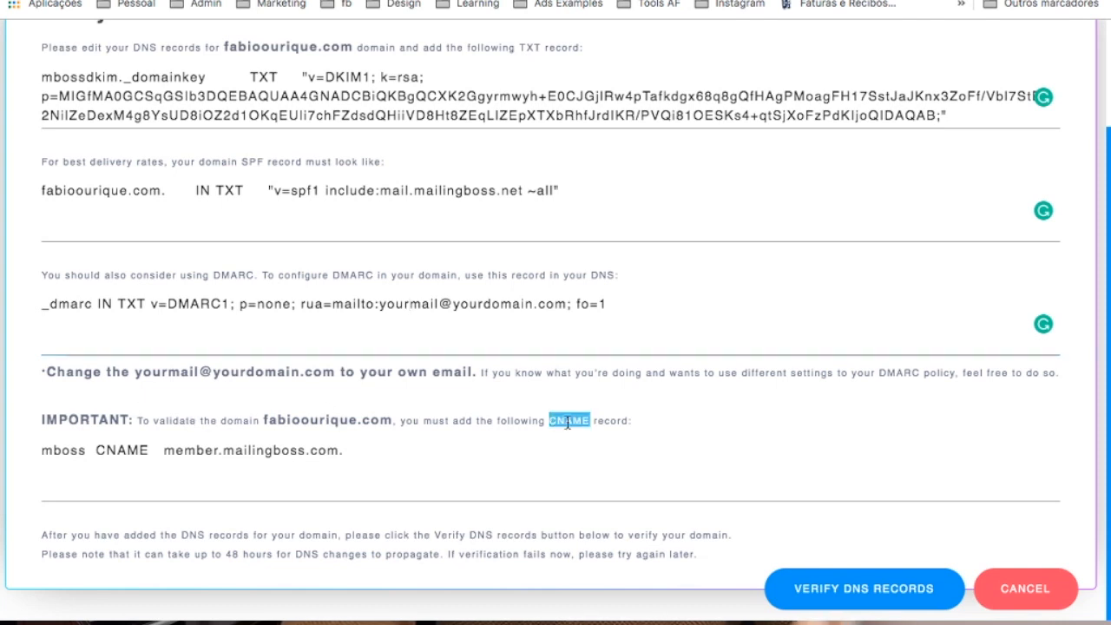
pyautogui.doubleClick(97, 451)
pyautogui.click(64, 449)
pyautogui.doubleClick(69, 449)
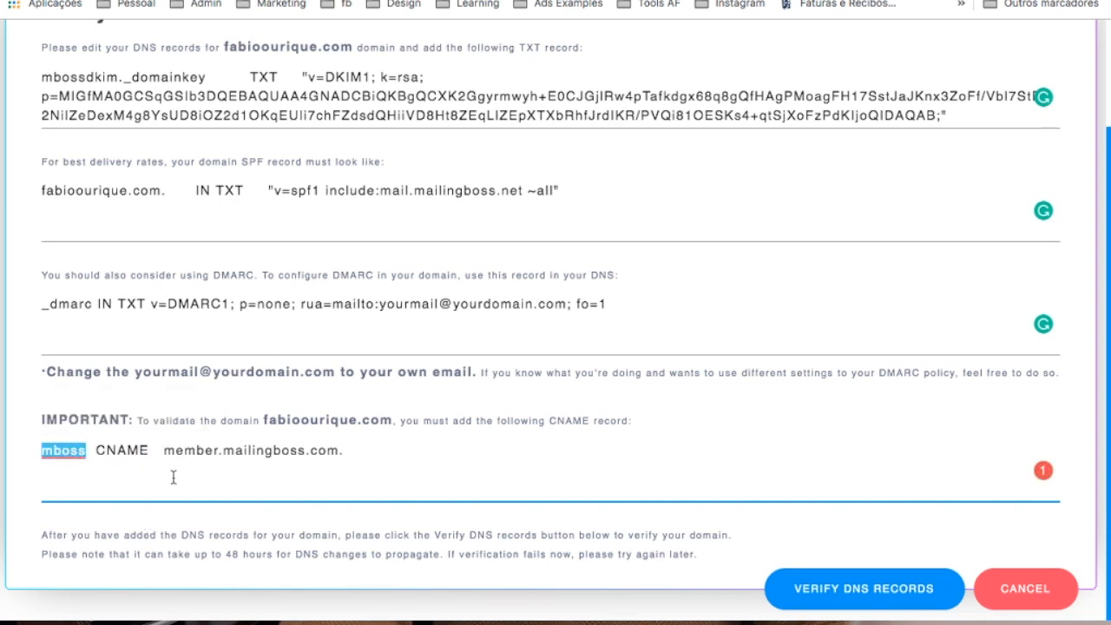
pyautogui.moveTo(167, 451); pyautogui.dragTo(384, 459)
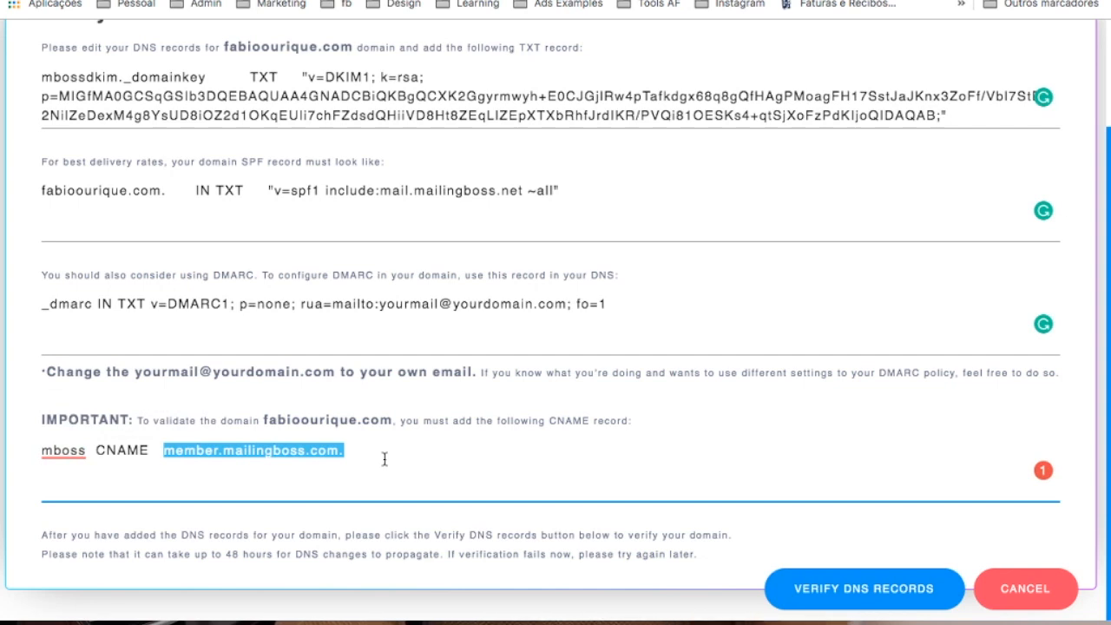
# - Try to verify the new domain's DNS records, and look over the verification page
pyautogui.scroll(2, 385, 462)
pyautogui.scroll(-2, 584, 469)
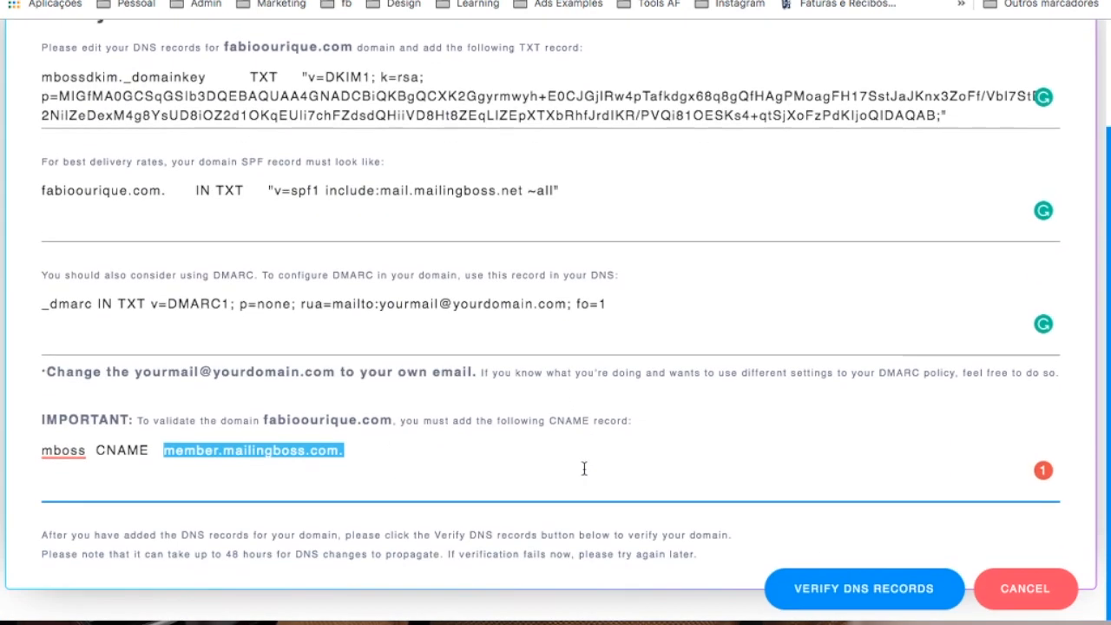
pyautogui.scroll(2, 584, 469)
pyautogui.scroll(-2, 584, 468)
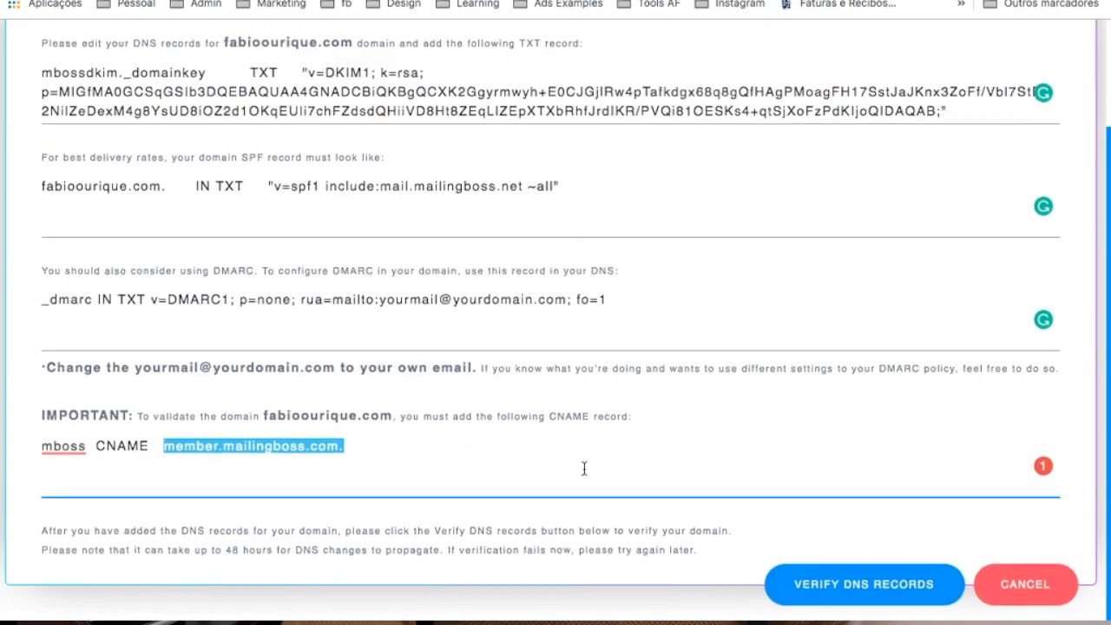
pyautogui.click(815, 594)
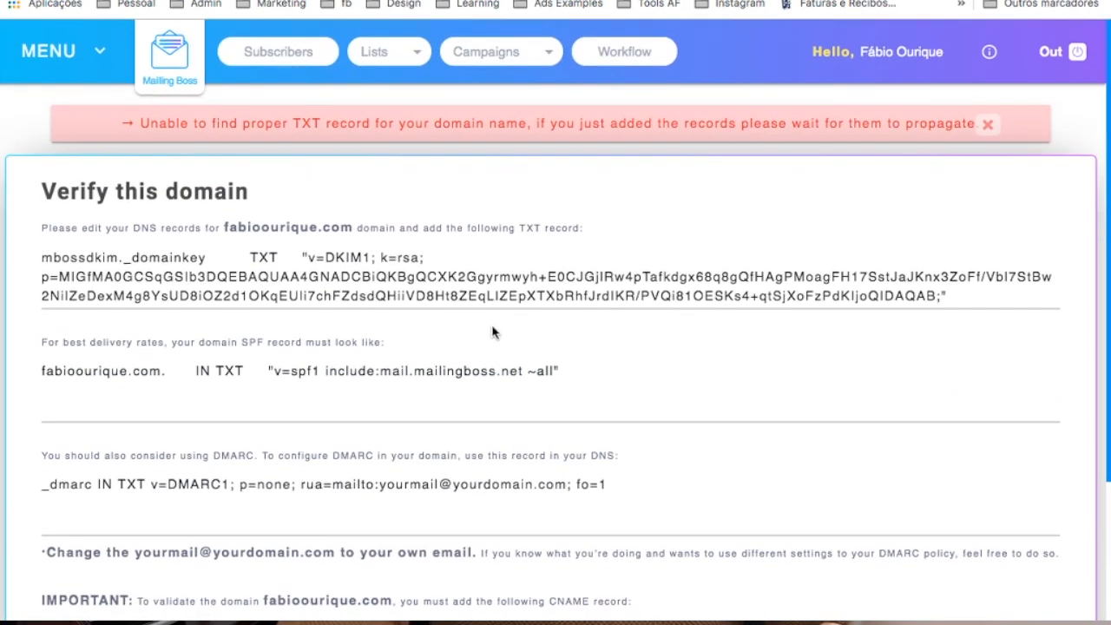
pyautogui.scroll(-1, 492, 333)
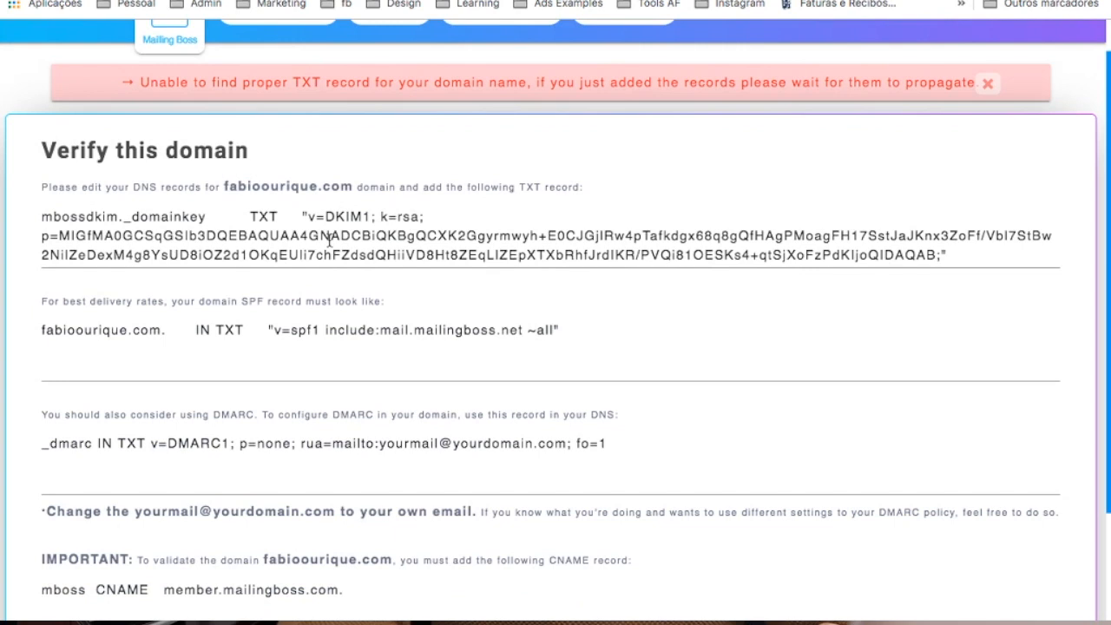
pyautogui.scroll(-1, 402, 312)
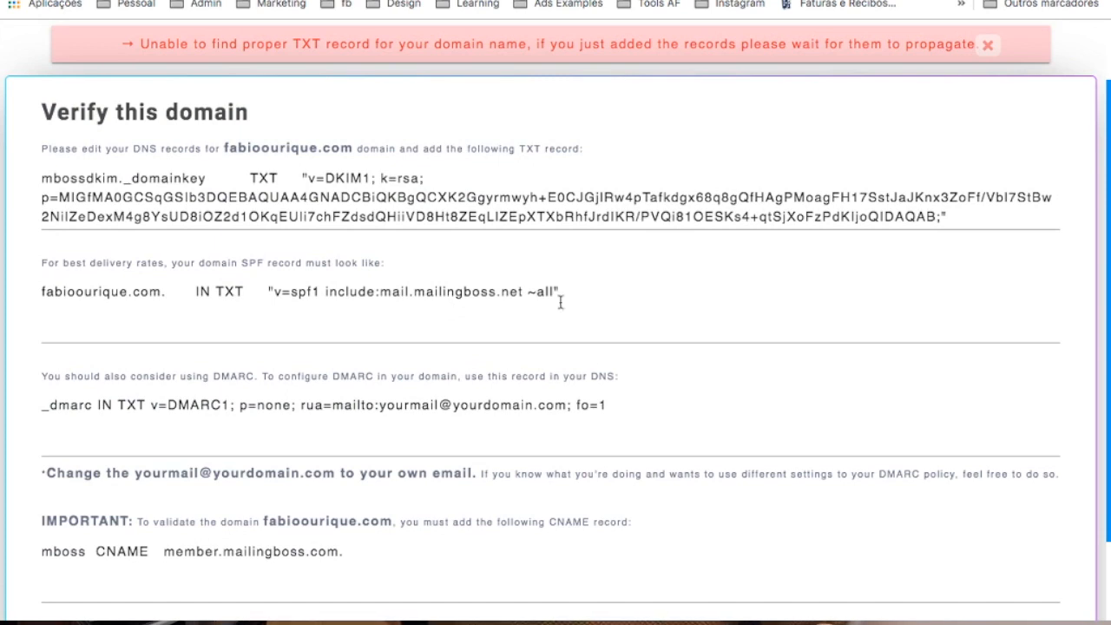
pyautogui.scroll(-3, 613, 501)
pyautogui.scroll(5, 599, 490)
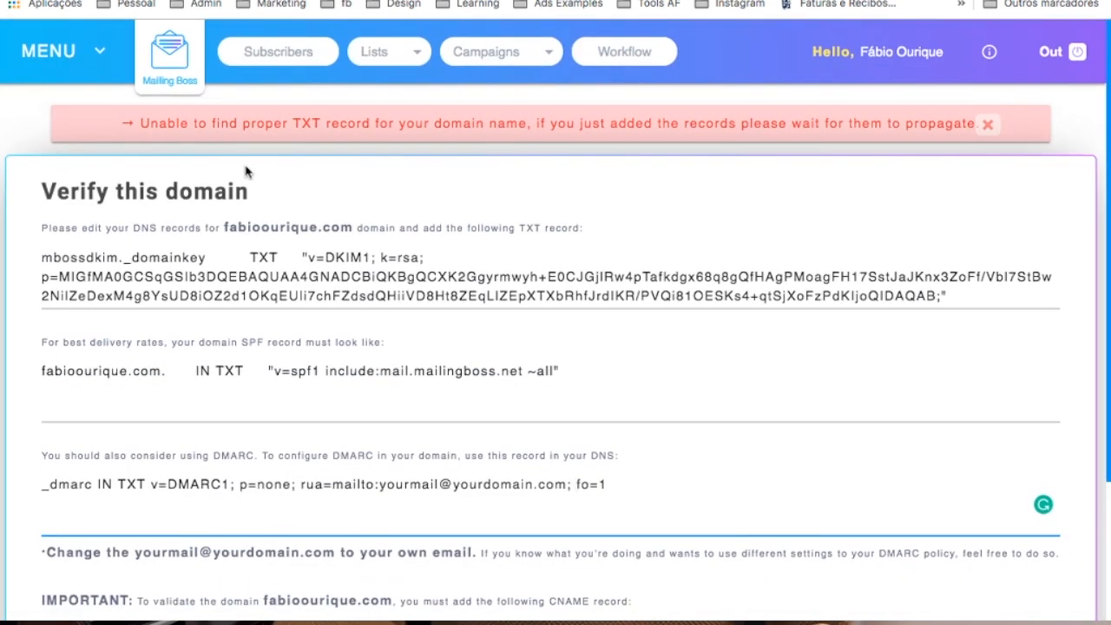
# - Open the list of sender emails and highlight the domain part of the existing sender's email address
pyautogui.click(77, 55)
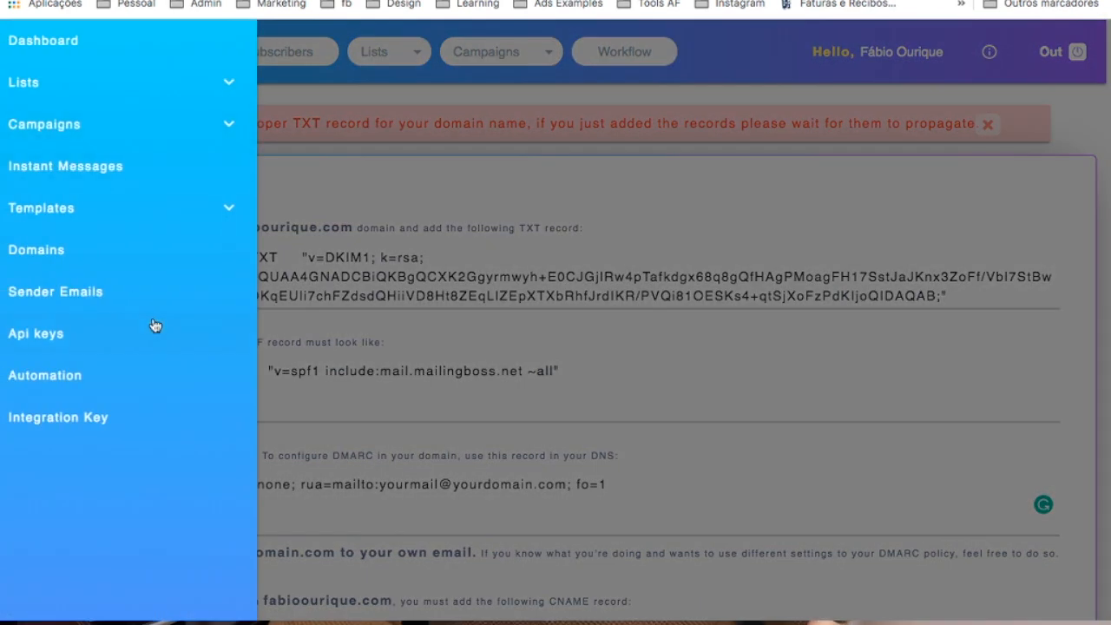
pyautogui.click(75, 289)
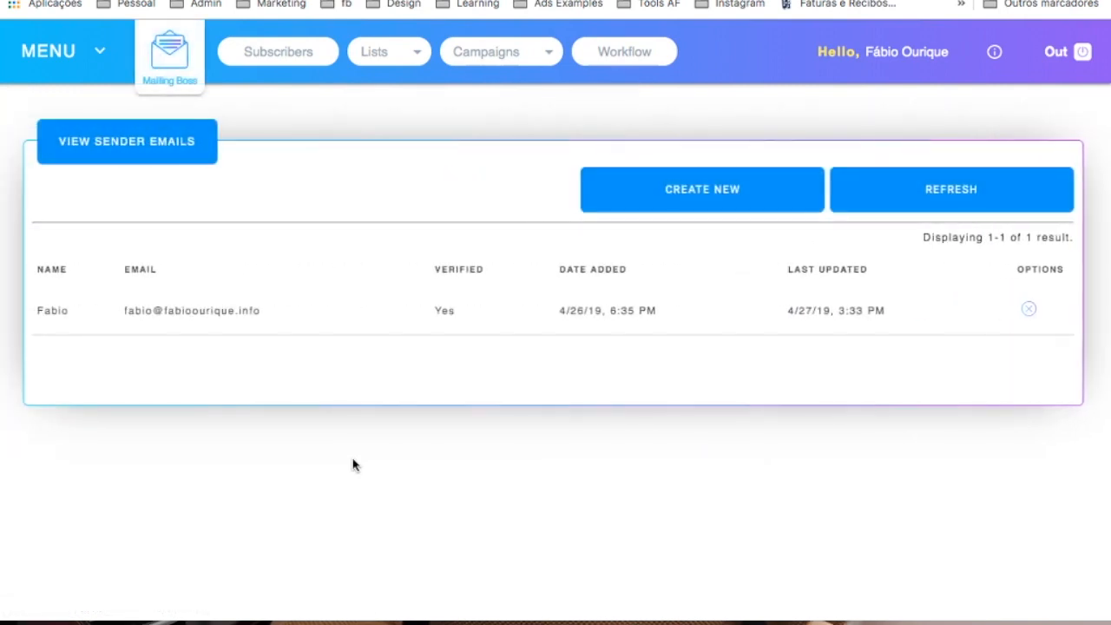
pyautogui.moveTo(263, 312); pyautogui.dragTo(142, 310)
pyautogui.click(251, 222)
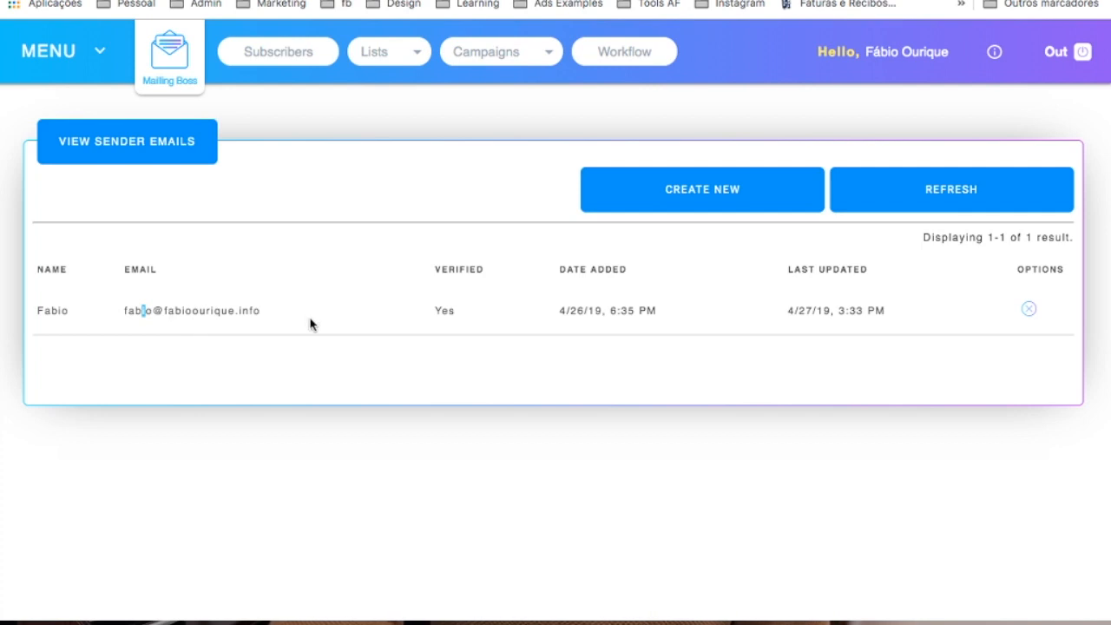
pyautogui.doubleClick(232, 309)
pyautogui.click(233, 310)
pyautogui.doubleClick(232, 310)
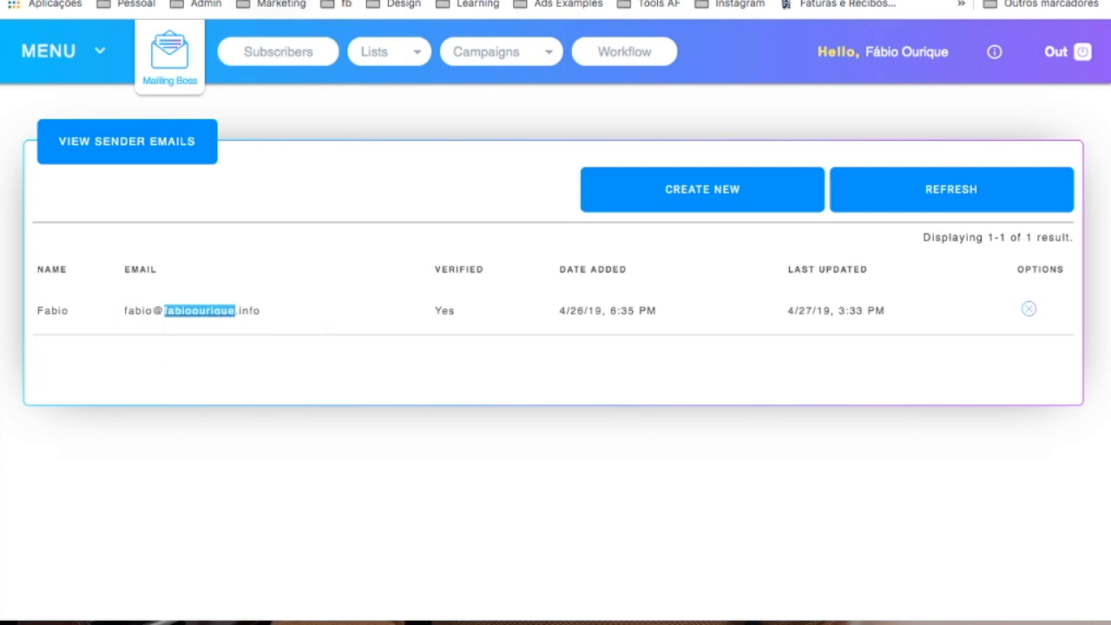
# - Open Builderall in a new browser tab and show the My sites list of the Drag and Drop Pixel Perfect builder
pyautogui.press('super+t')
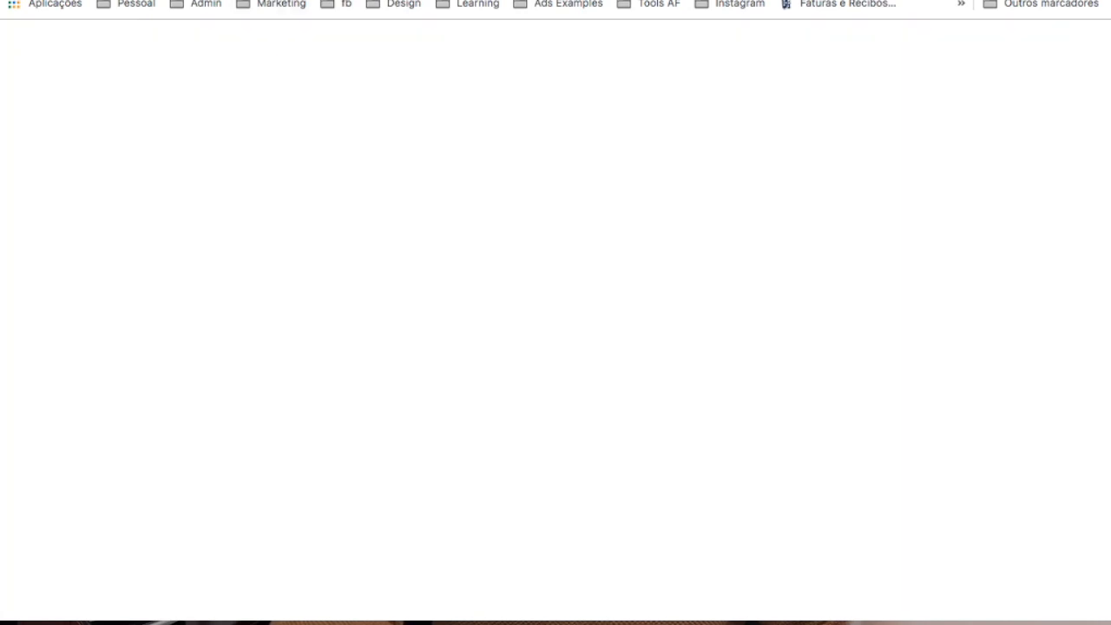
pyautogui.click(136, 4)
pyautogui.moveTo(201, 4)
pyautogui.click(260, 154)
pyautogui.click(100, 147)
pyautogui.click(89, 188)
pyautogui.click(78, 255)
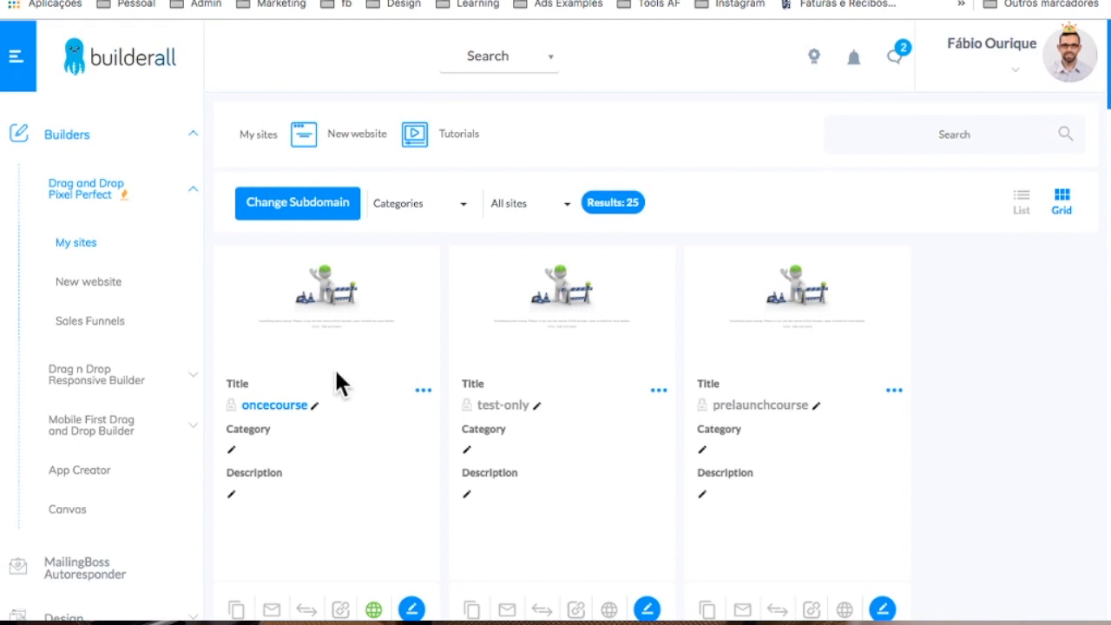
# - Find the published site that uses the account owner's .com domain and open its email accounts
pyautogui.scroll(-3, 373, 419)
pyautogui.scroll(3, 364, 420)
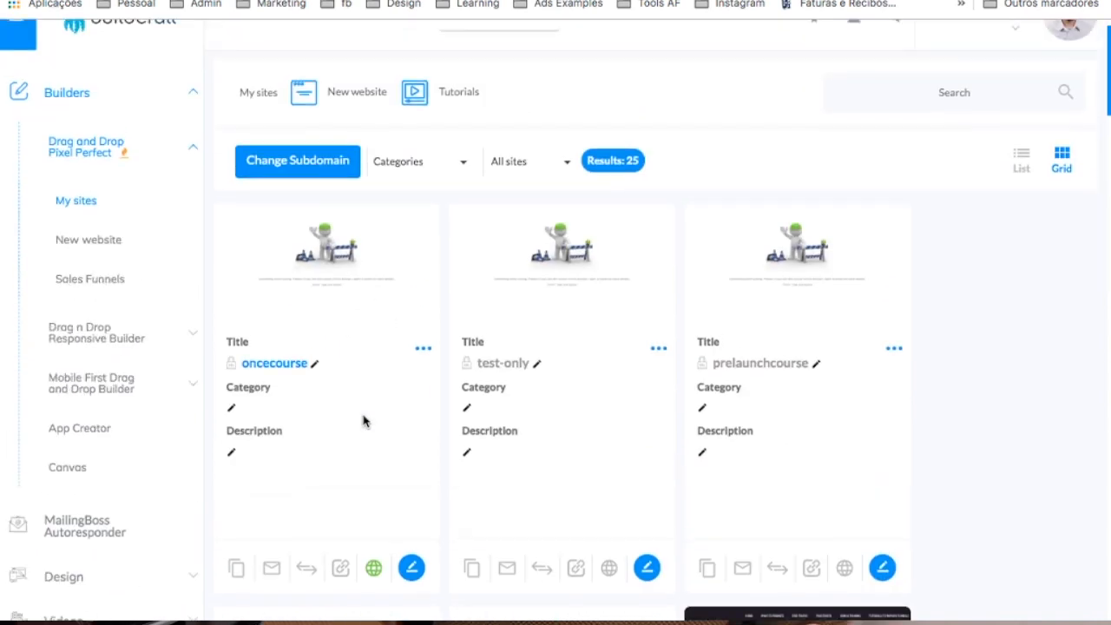
pyautogui.scroll(-5, 344, 373)
pyautogui.scroll(-5, 345, 372)
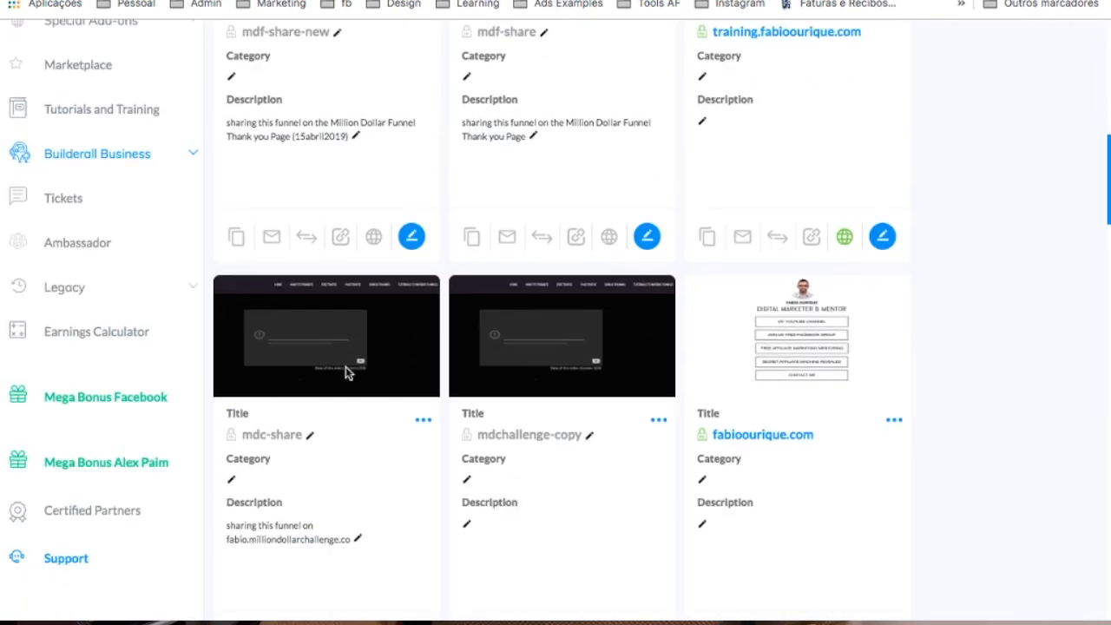
pyautogui.scroll(2, 345, 367)
pyautogui.scroll(-3, 347, 373)
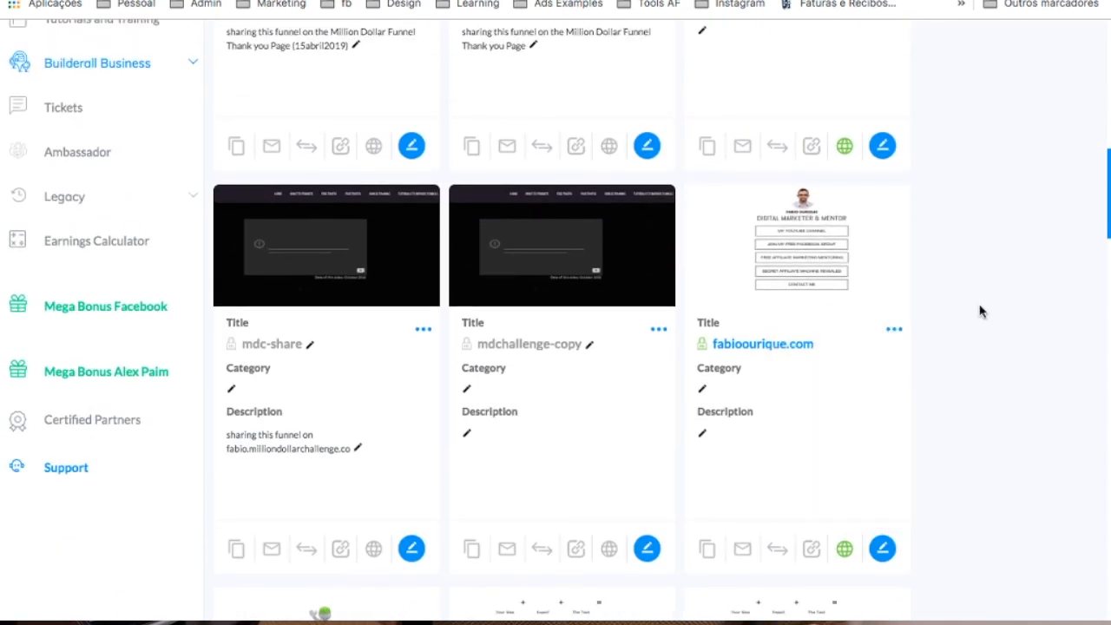
pyautogui.click(741, 551)
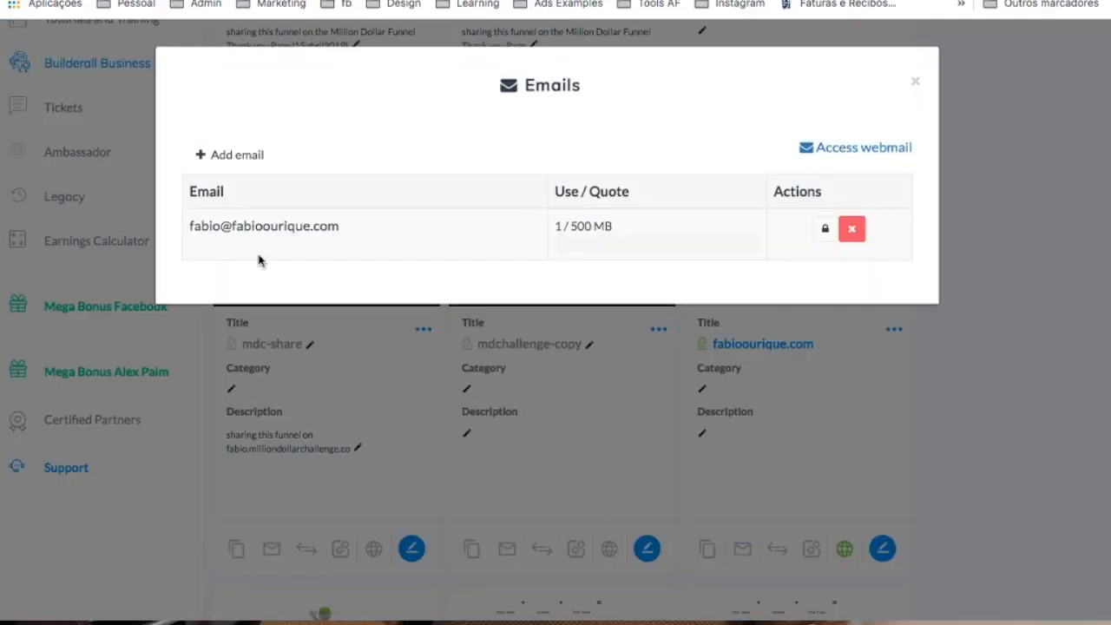
# - Highlight the site's existing email address, look at the form for adding an email account, and close both dialogs without adding one
pyautogui.moveTo(334, 228); pyautogui.dragTo(172, 221)
pyautogui.click(503, 210)
pyautogui.click(230, 156)
pyautogui.click(366, 164)
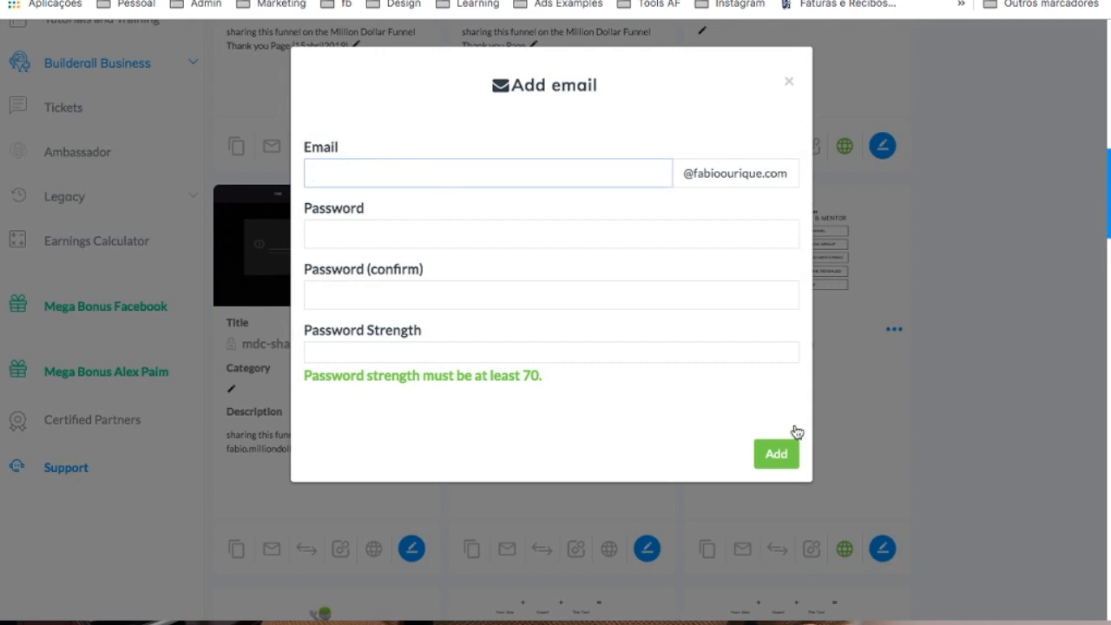
pyautogui.click(788, 81)
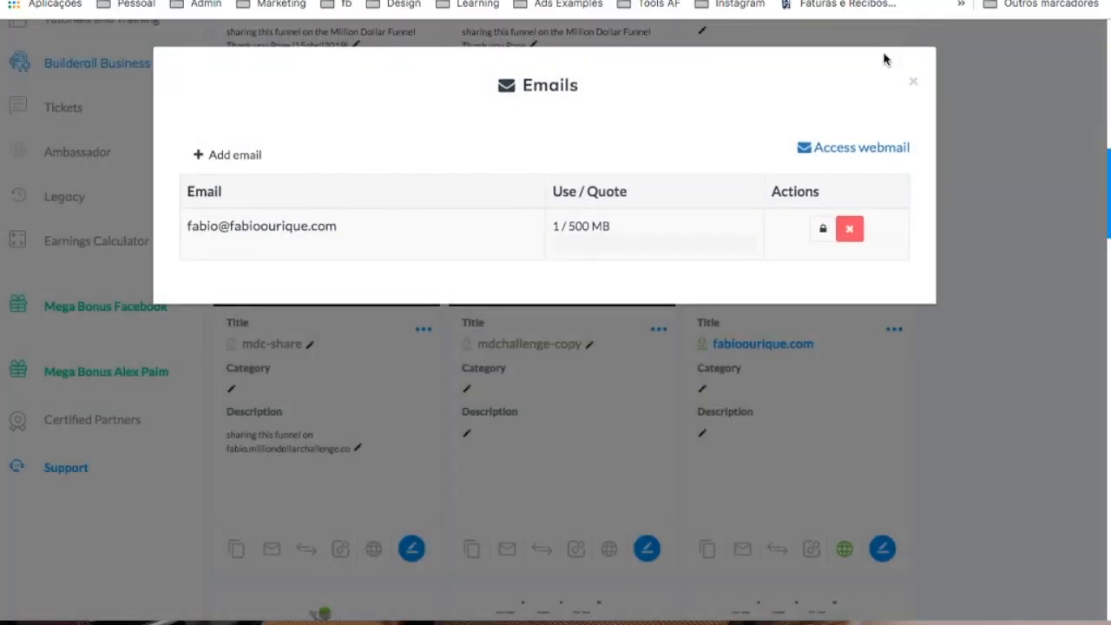
pyautogui.click(913, 81)
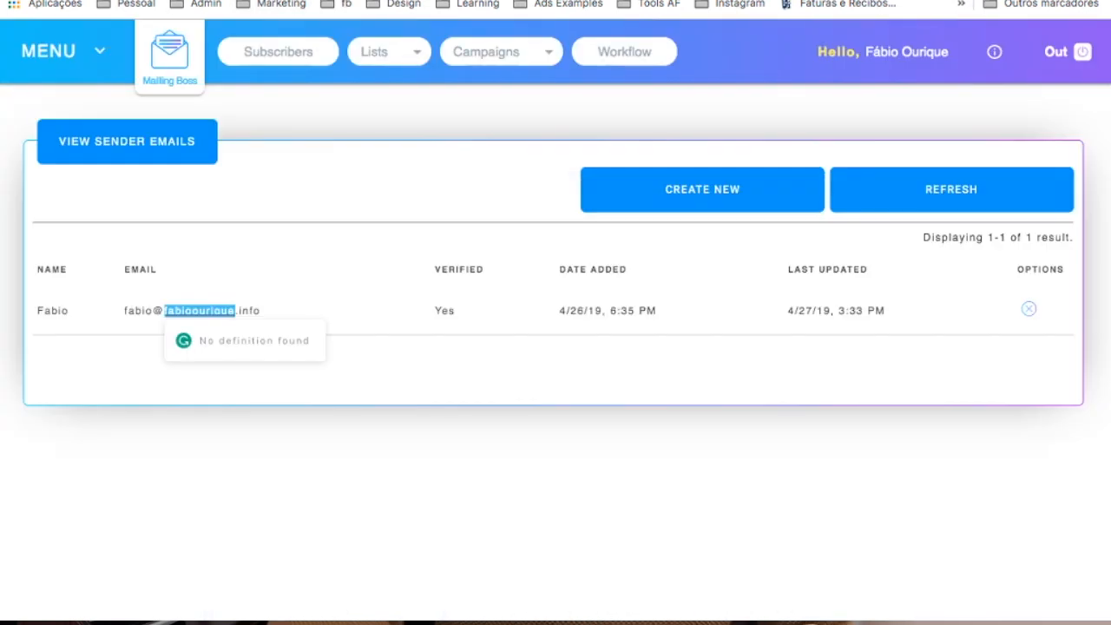
# - Return to Mailing Boss, view the new sender email form, and highlight the existing sender's Verified status in the sender list
pyautogui.click(231, 477)
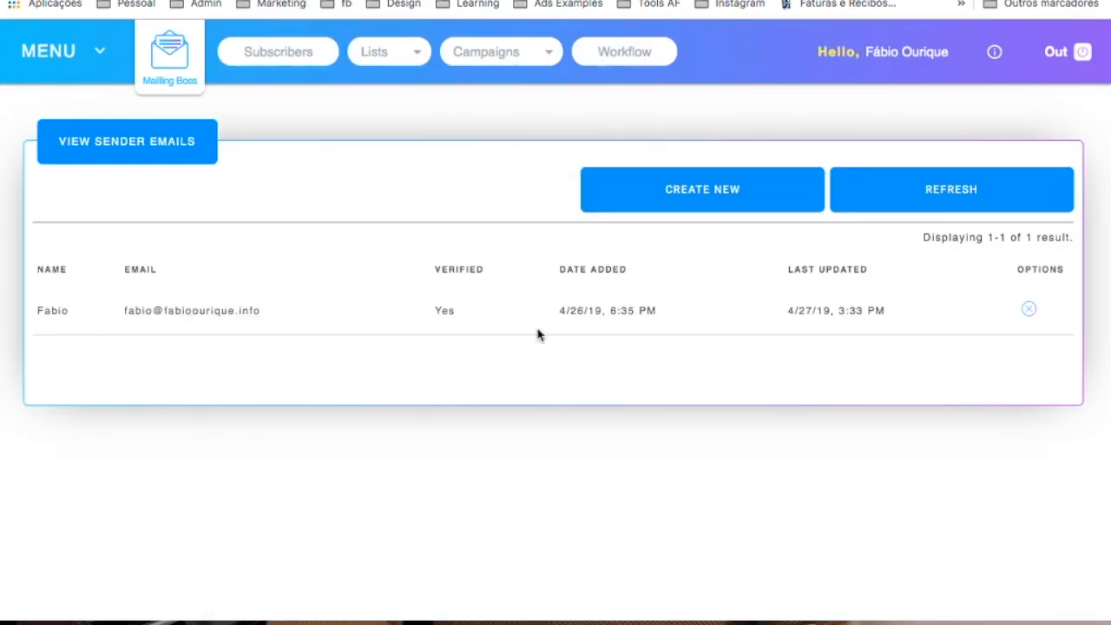
pyautogui.click(662, 199)
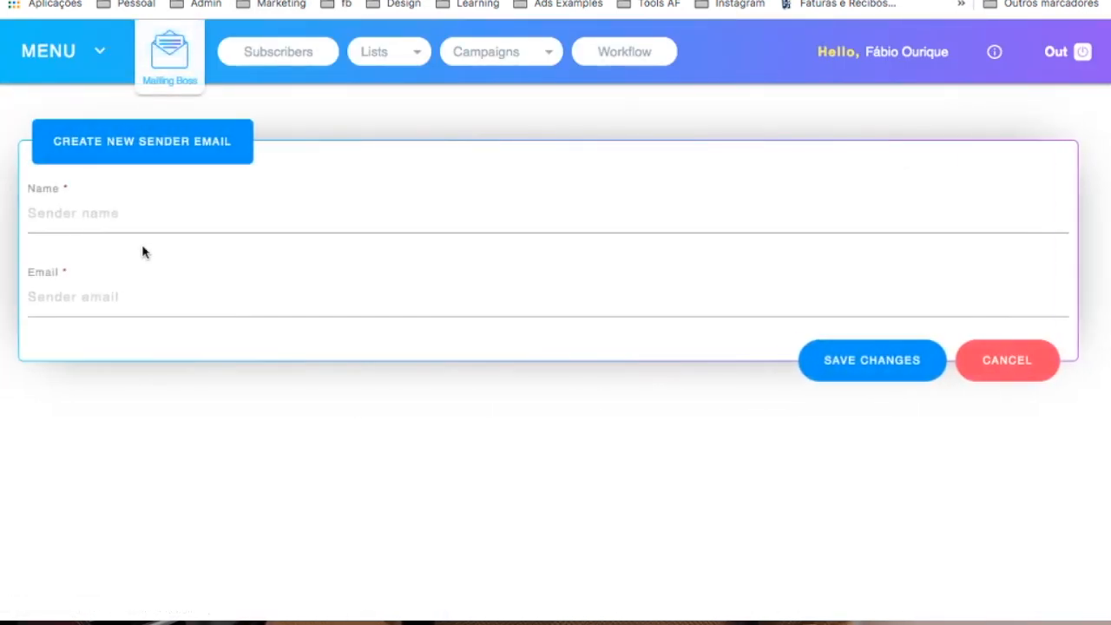
pyautogui.tripleClick(64, 216)
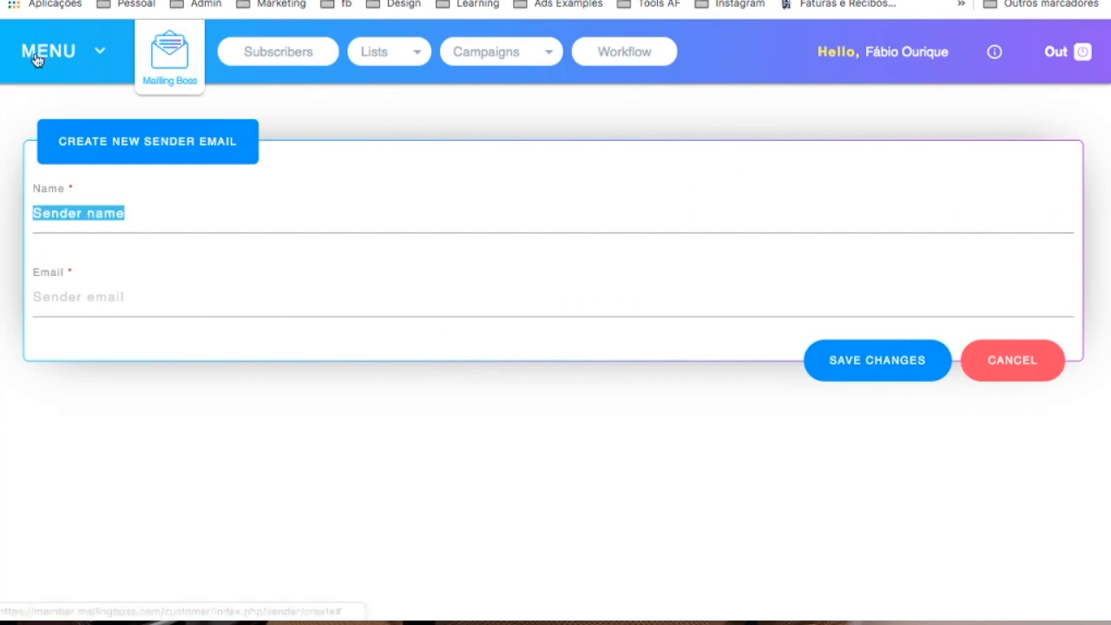
pyautogui.click(29, 141)
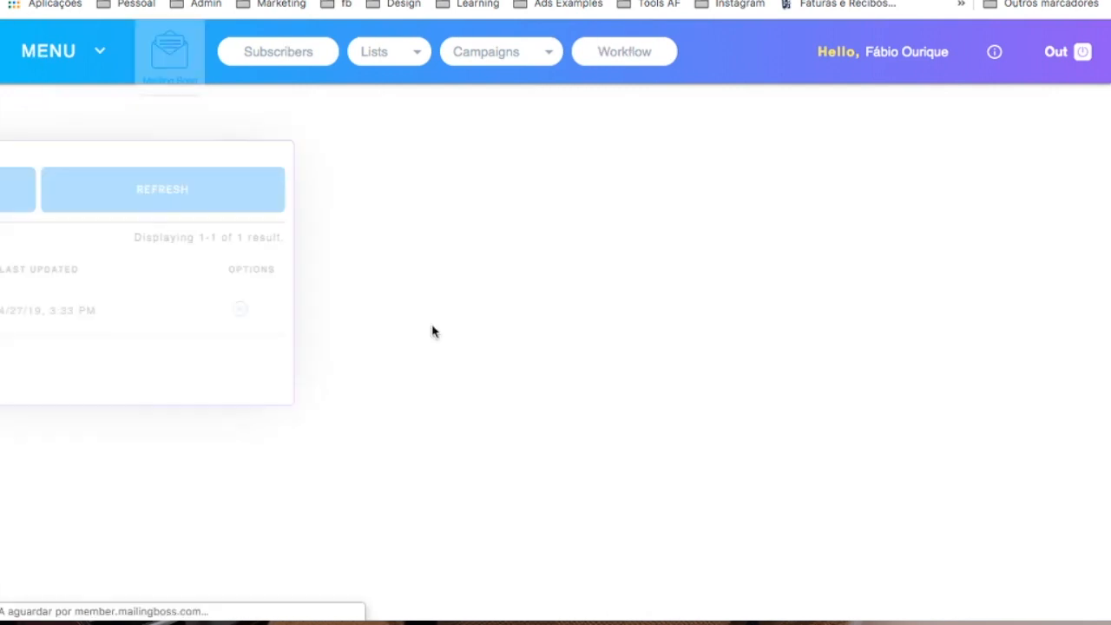
pyautogui.doubleClick(447, 320)
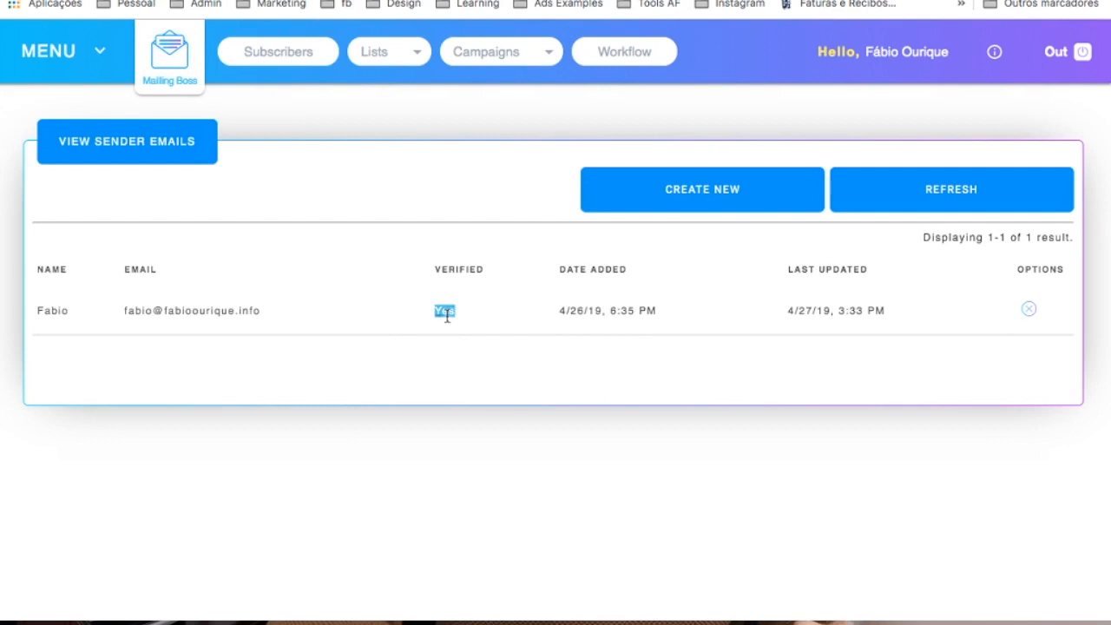
pyautogui.click(321, 564)
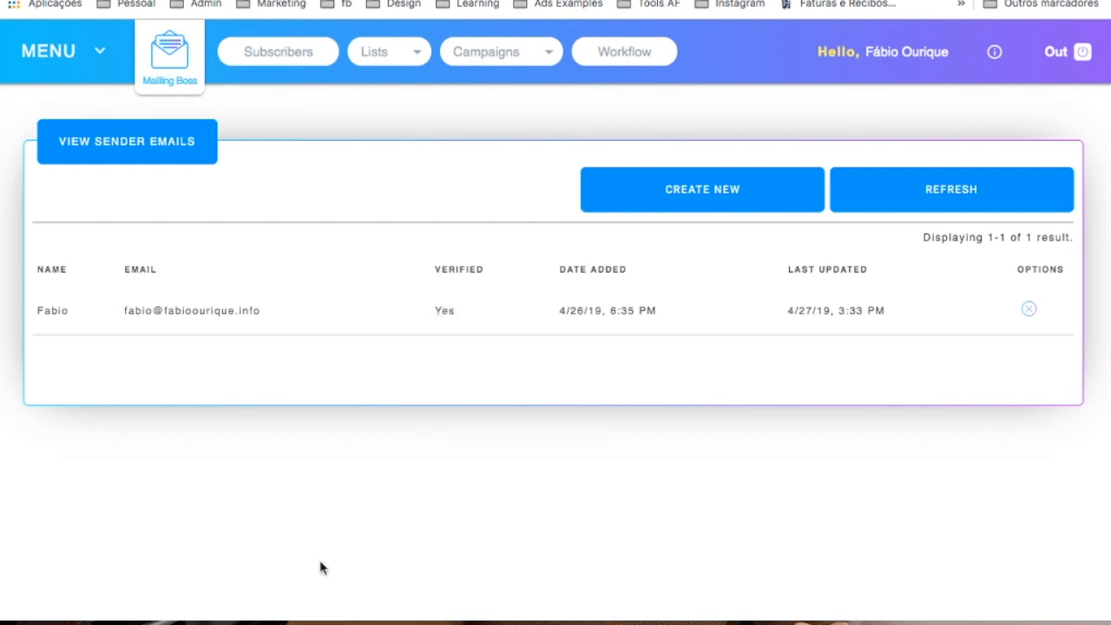
pyautogui.click(81, 52)
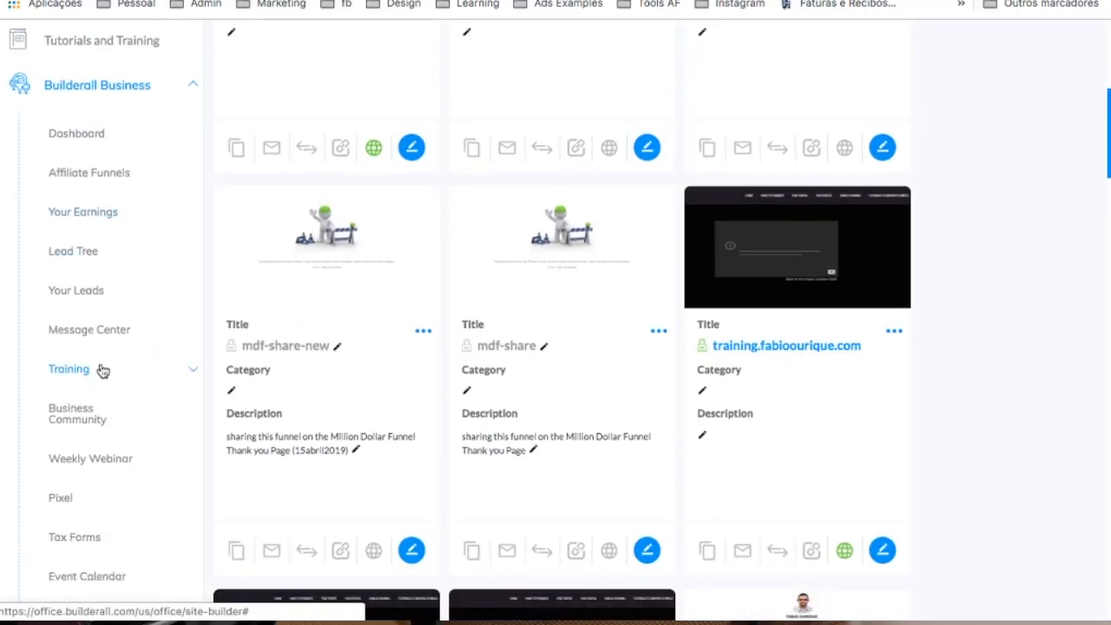
pyautogui.scroll(5, 162, 349)
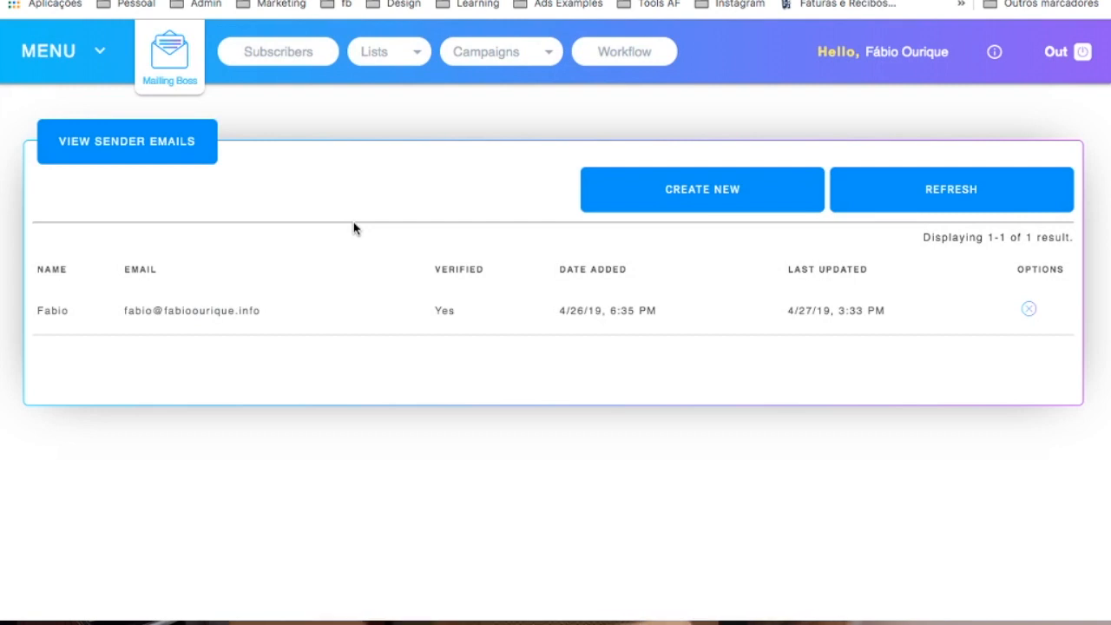
# - Open the OnceCourse mailing list for editing and show its Advanced settings
pyautogui.click(420, 66)
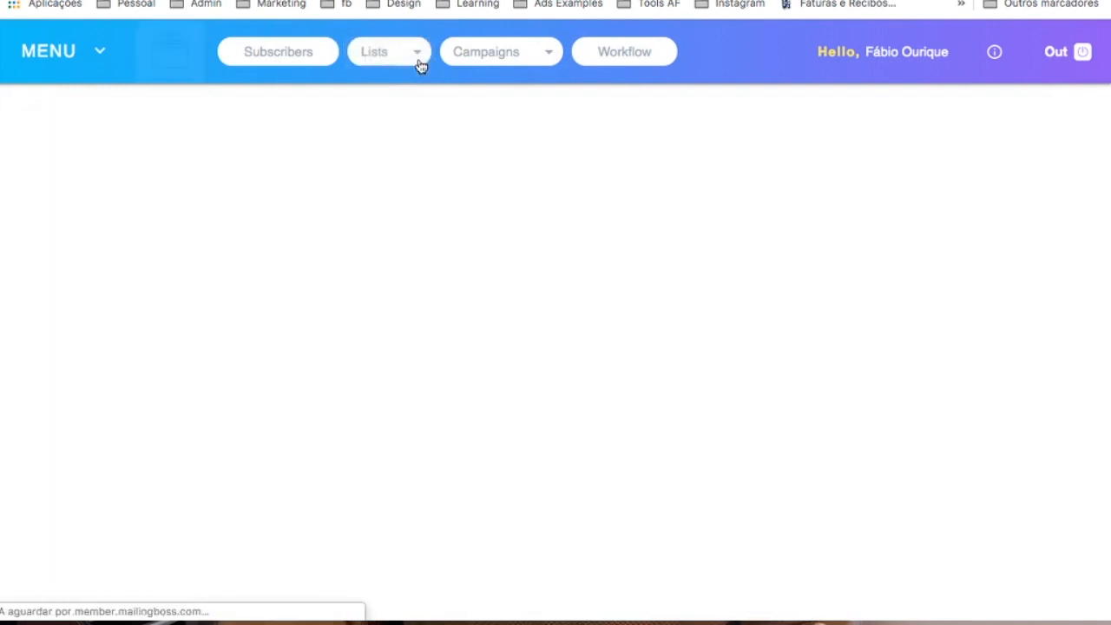
pyautogui.scroll(-2, 494, 377)
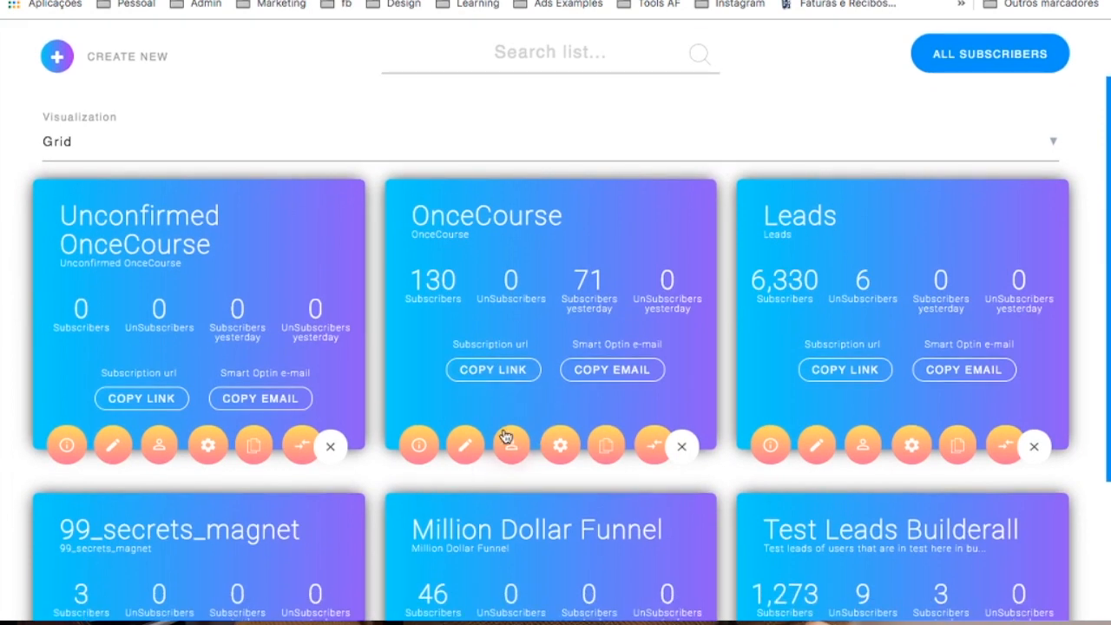
pyautogui.click(473, 445)
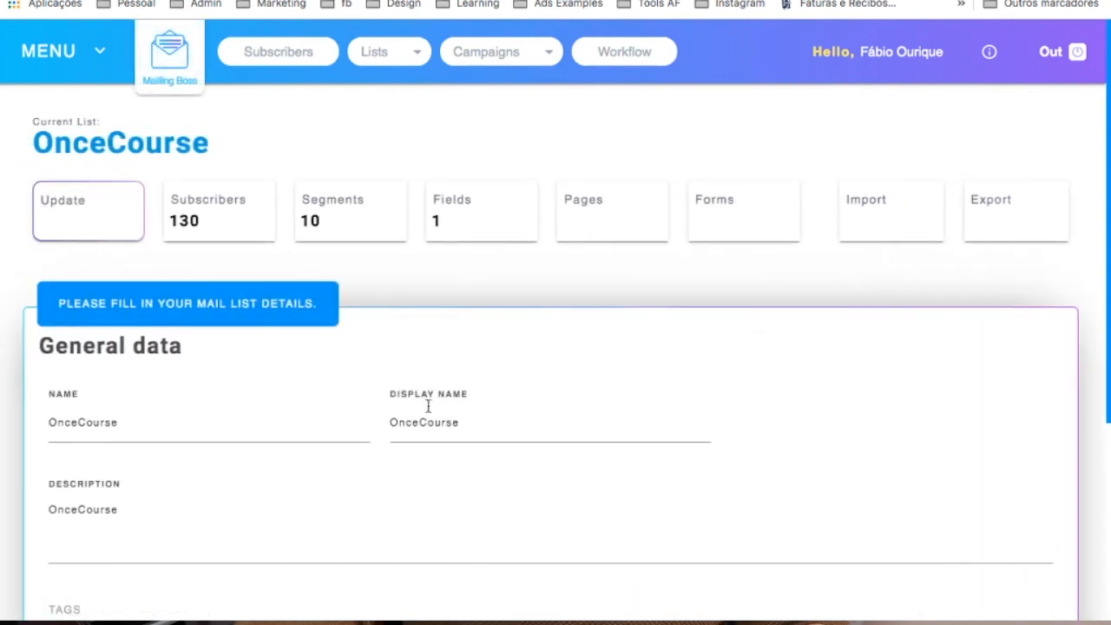
pyautogui.scroll(-5, 426, 335)
pyautogui.click(154, 505)
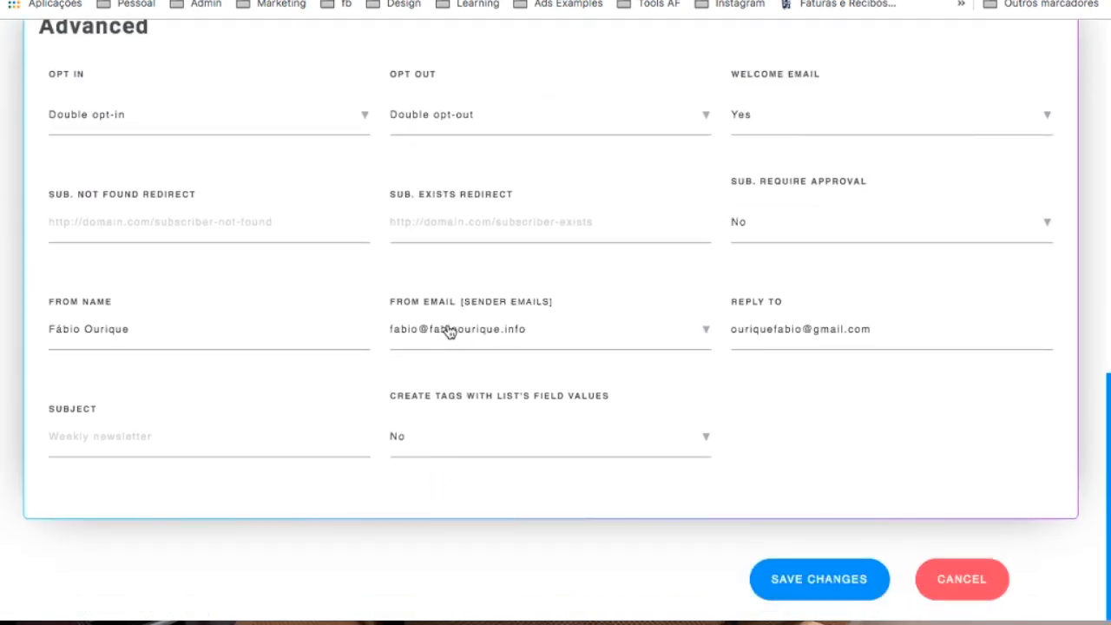
# - View the available From Email senders for the OnceCourse list without changing the selection, and highlight the Reply To address
pyautogui.click(469, 335)
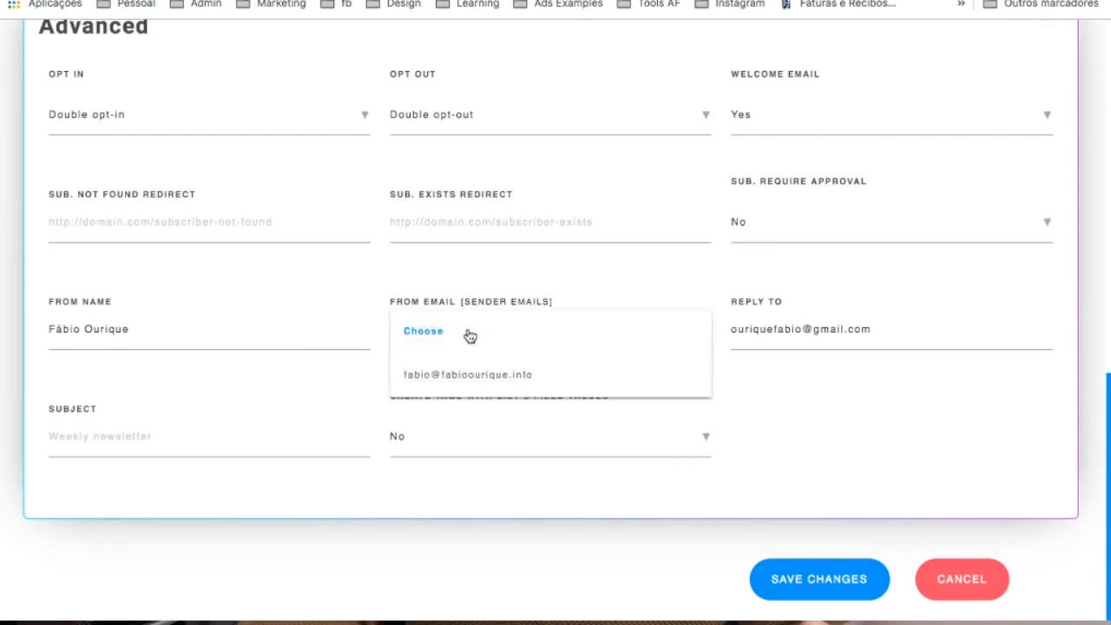
pyautogui.click(1093, 309)
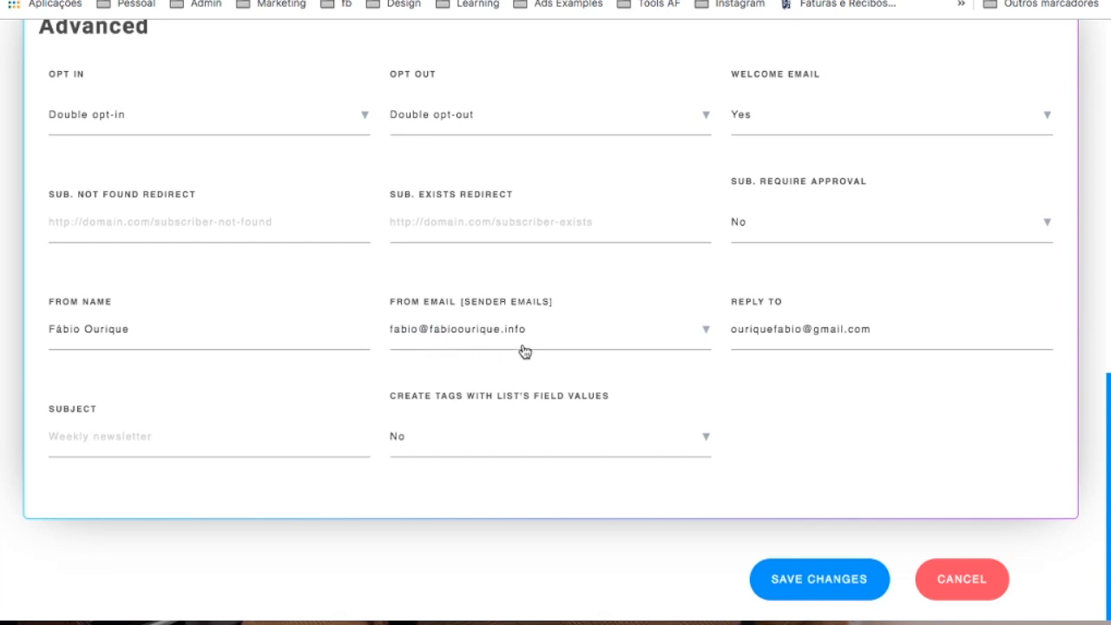
pyautogui.doubleClick(844, 337)
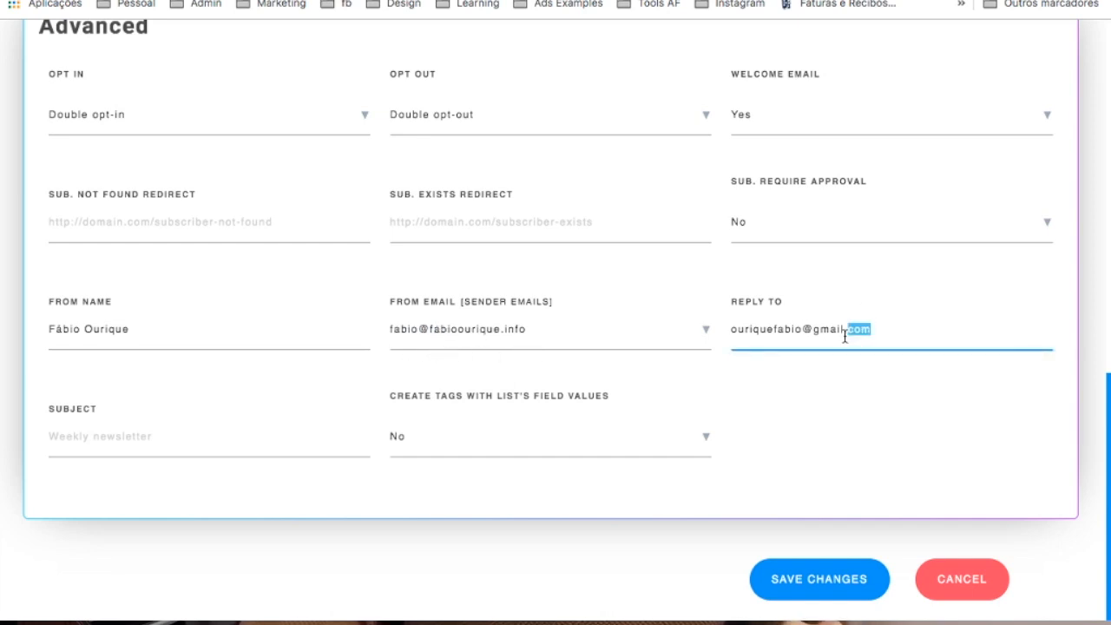
pyautogui.tripleClick(844, 337)
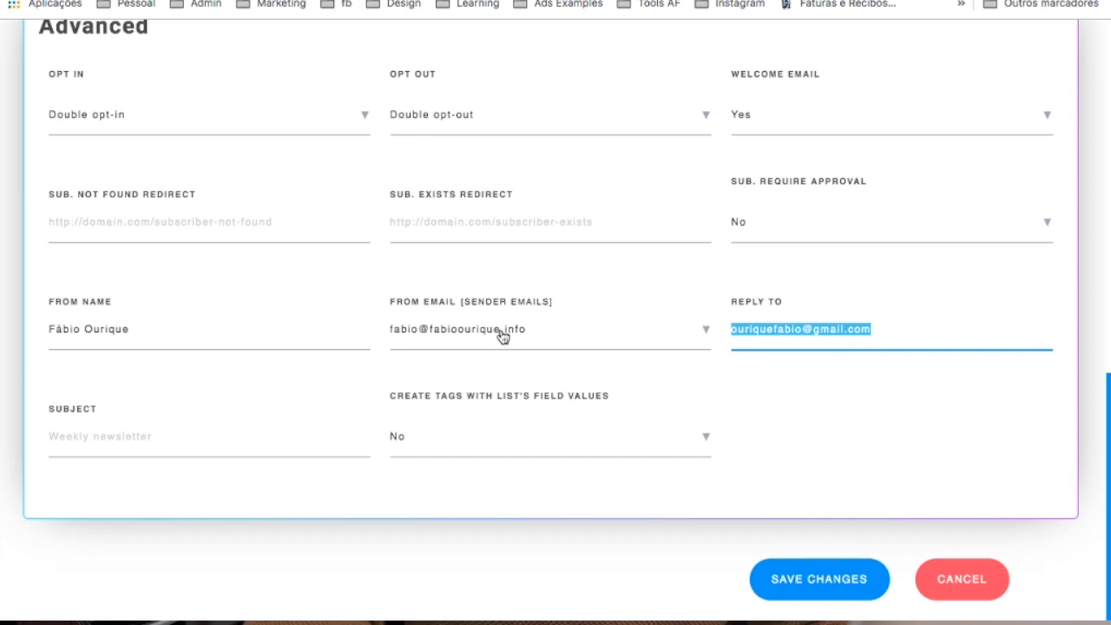
pyautogui.click(788, 336)
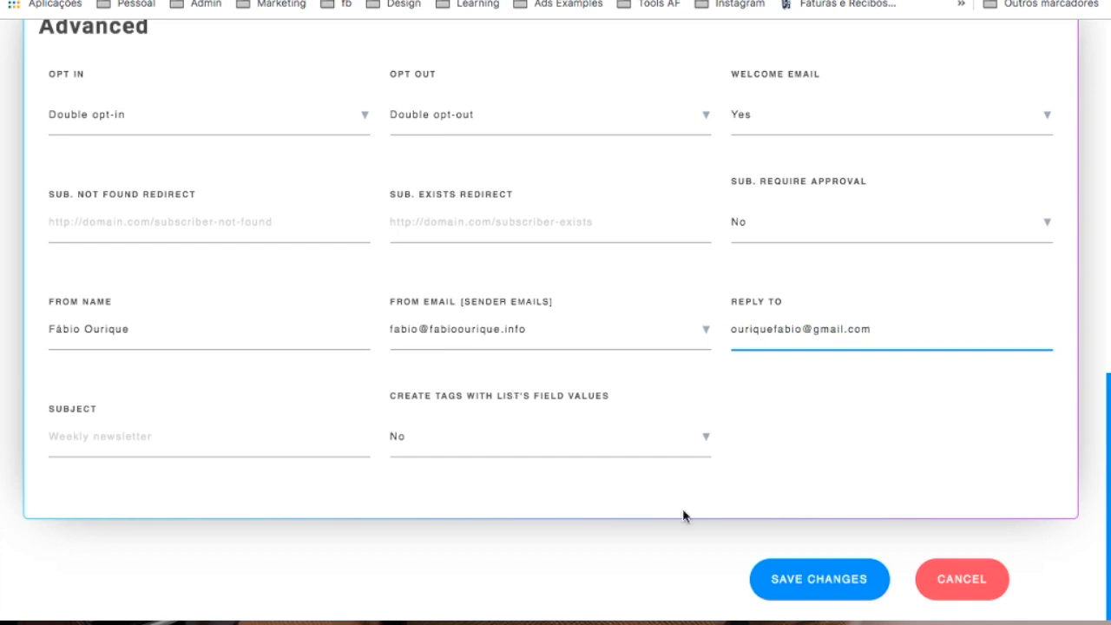
pyautogui.click(817, 579)
# - Review the OnceCourse list's Advanced settings, including opt-in, opt-out, welcome email and sender fields, and return to its general data
pyautogui.scroll(-8, 525, 337)
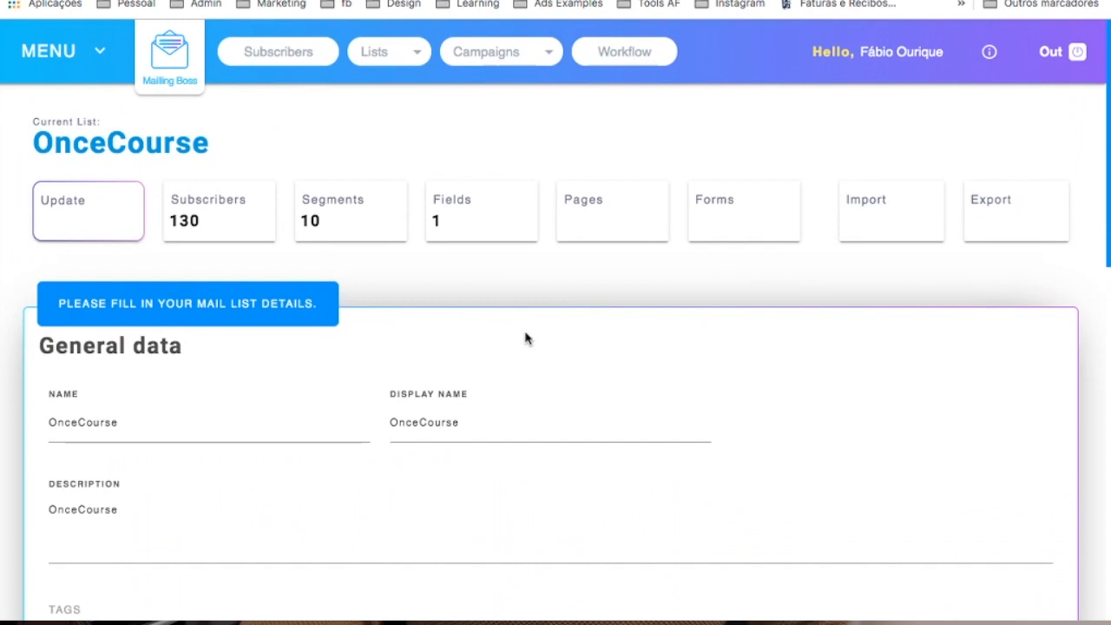
pyautogui.scroll(-5, 342, 260)
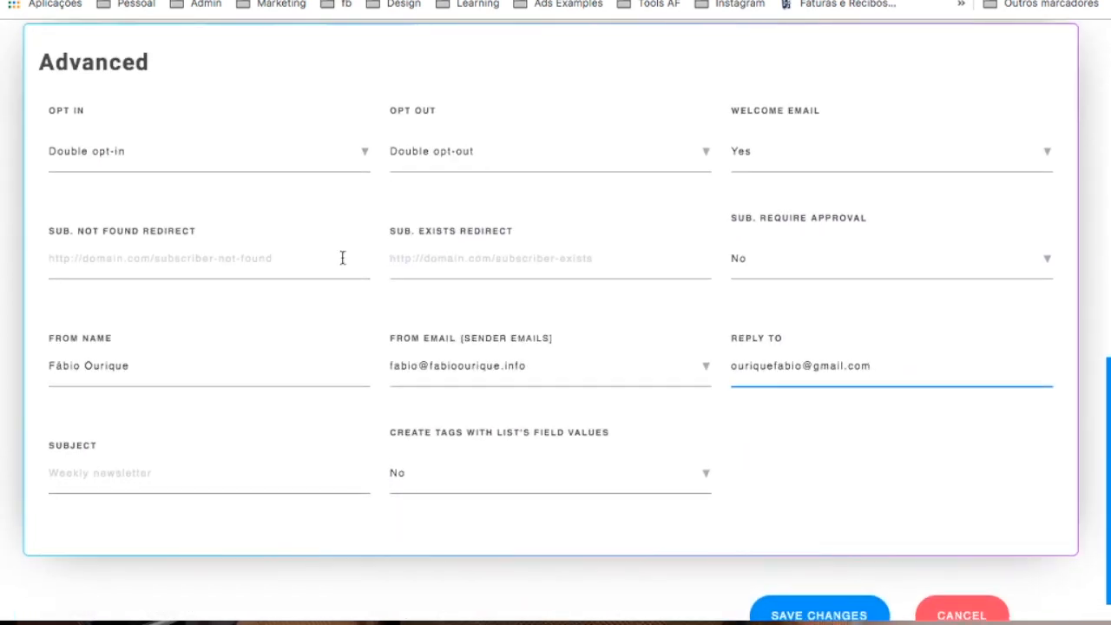
pyautogui.scroll(1, 342, 258)
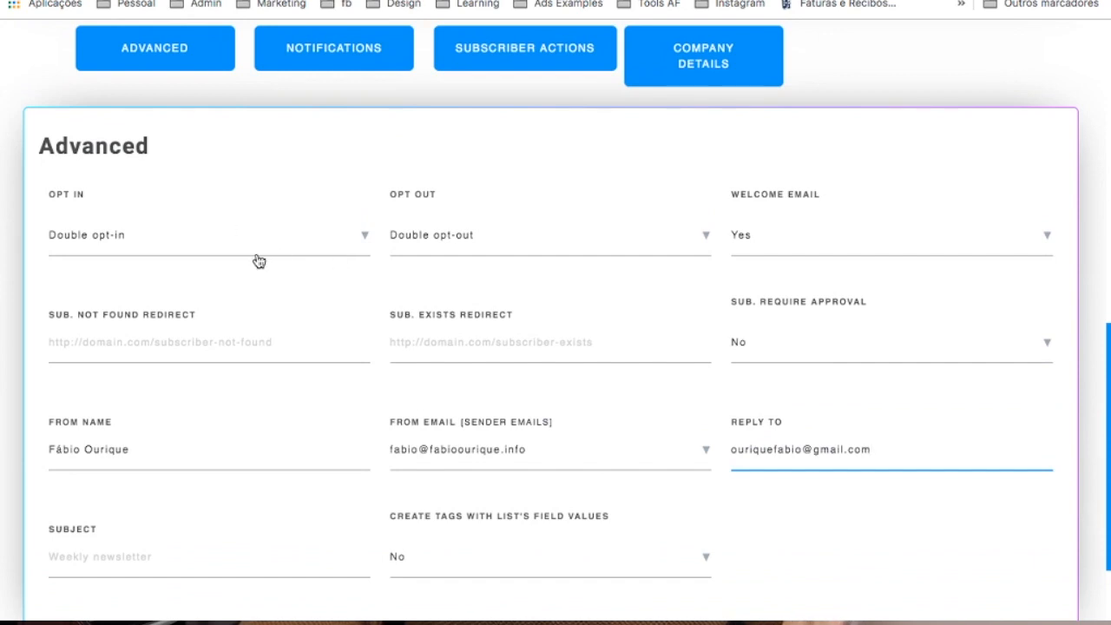
pyautogui.scroll(1, 258, 260)
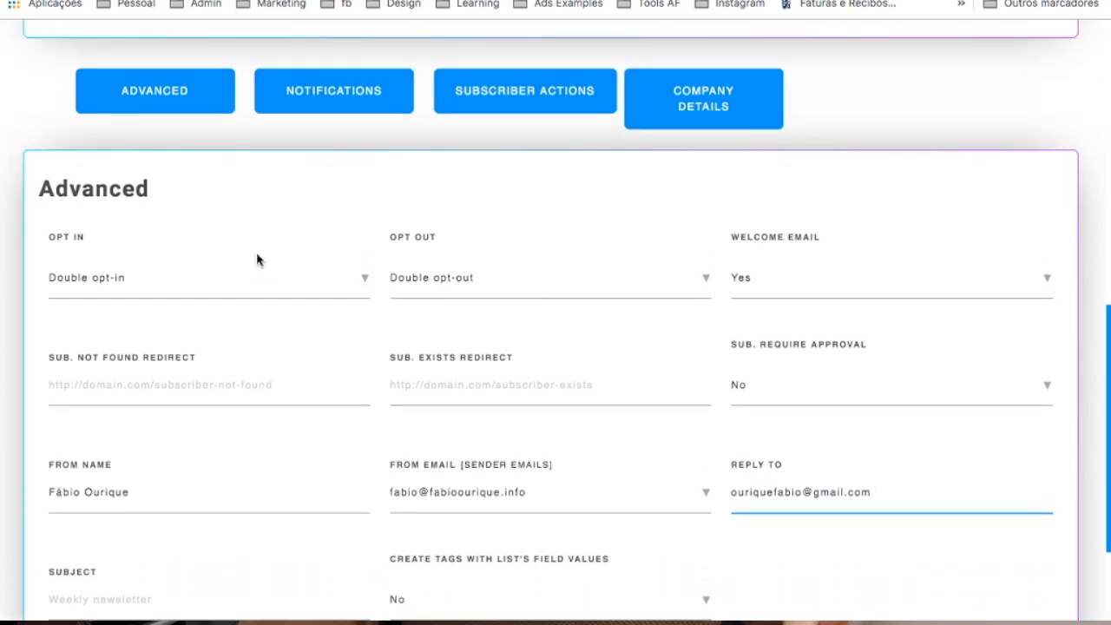
pyautogui.scroll(-1, 249, 289)
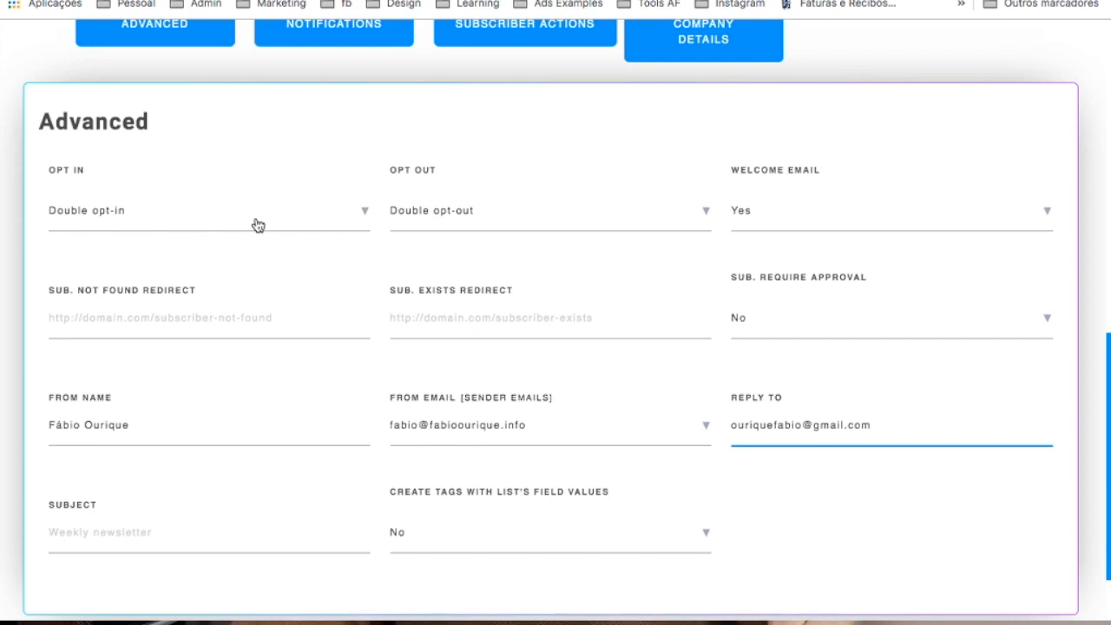
pyautogui.scroll(-1, 295, 320)
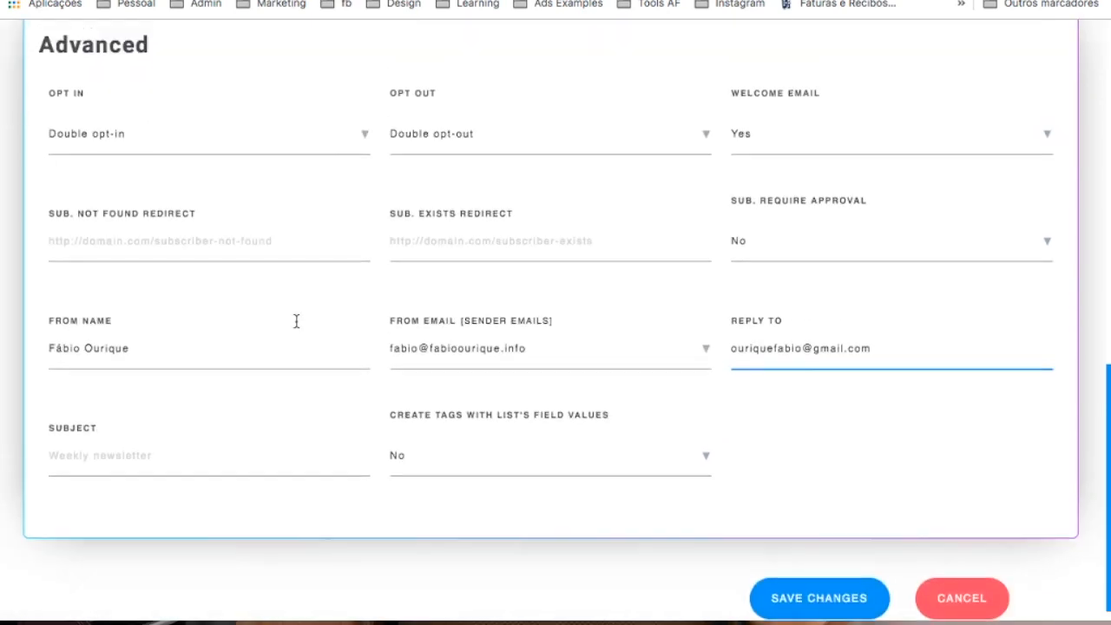
pyautogui.scroll(3, 295, 320)
pyautogui.scroll(-1, 295, 320)
pyautogui.scroll(-2, 297, 324)
pyautogui.scroll(3, 296, 321)
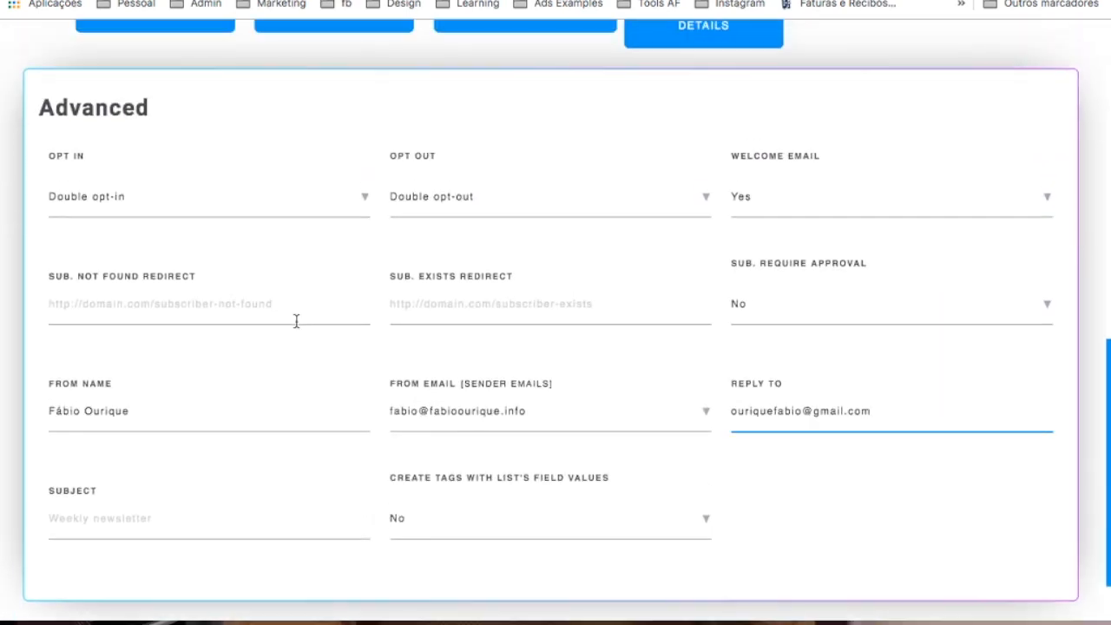
pyautogui.scroll(3, 296, 321)
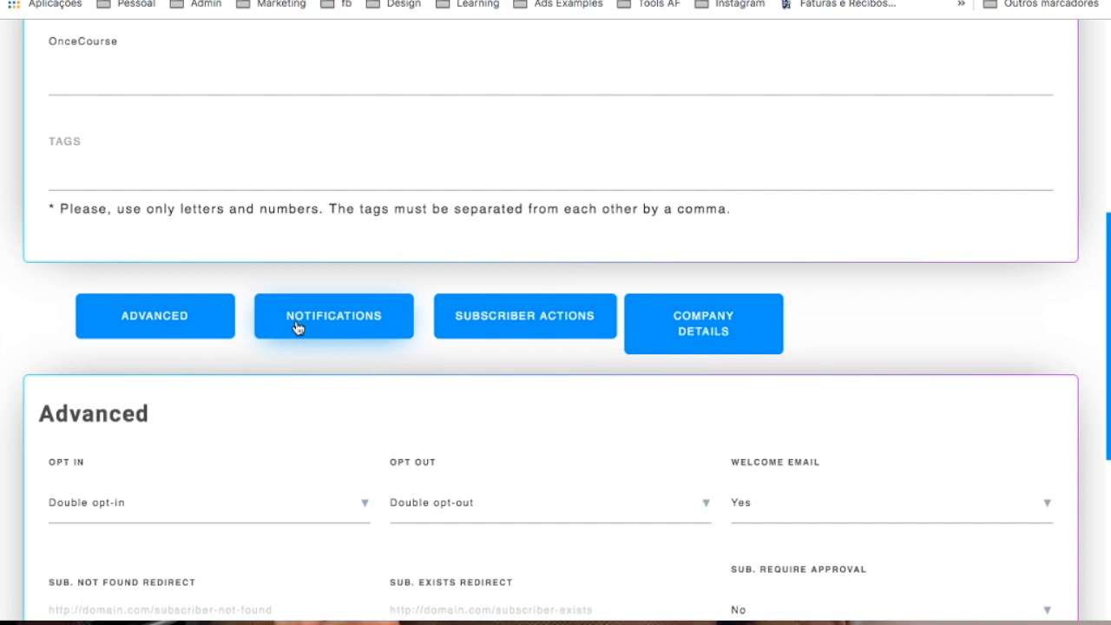
pyautogui.scroll(5, 295, 326)
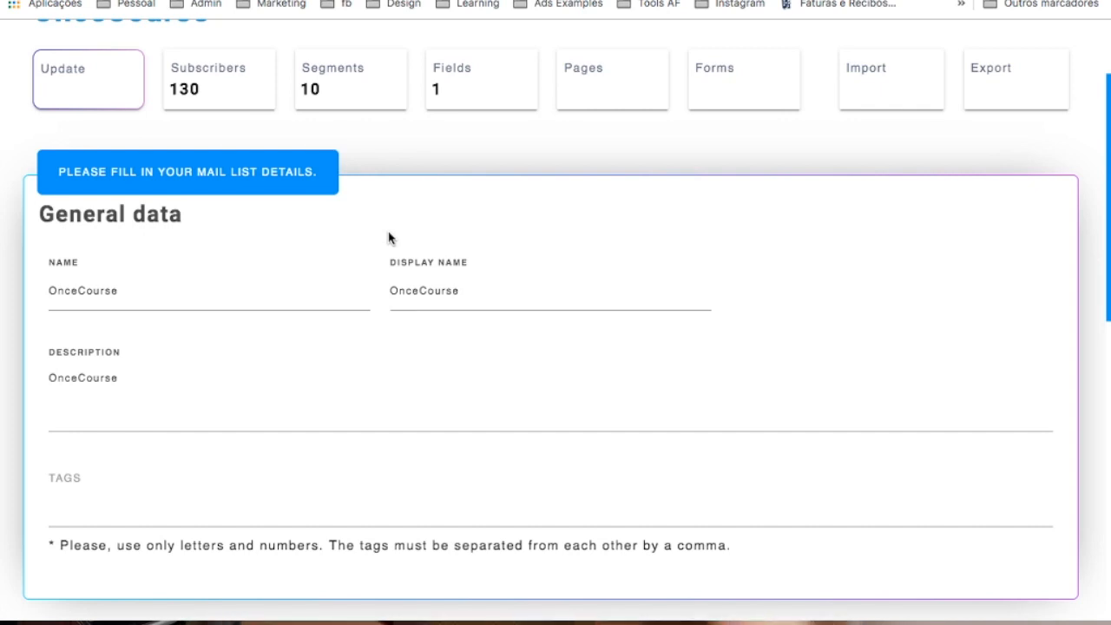
# - View the OnceCourse list's subscribe form code, and open the overview of the list's pages and emails
pyautogui.scroll(1, 388, 237)
pyautogui.scroll(3, 387, 237)
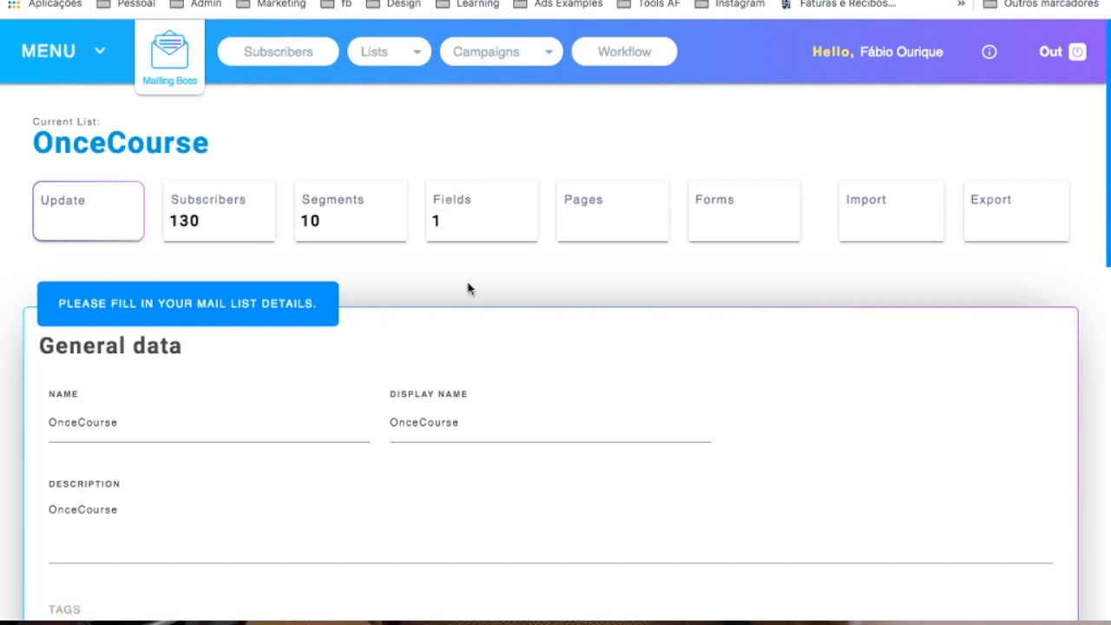
pyautogui.click(710, 227)
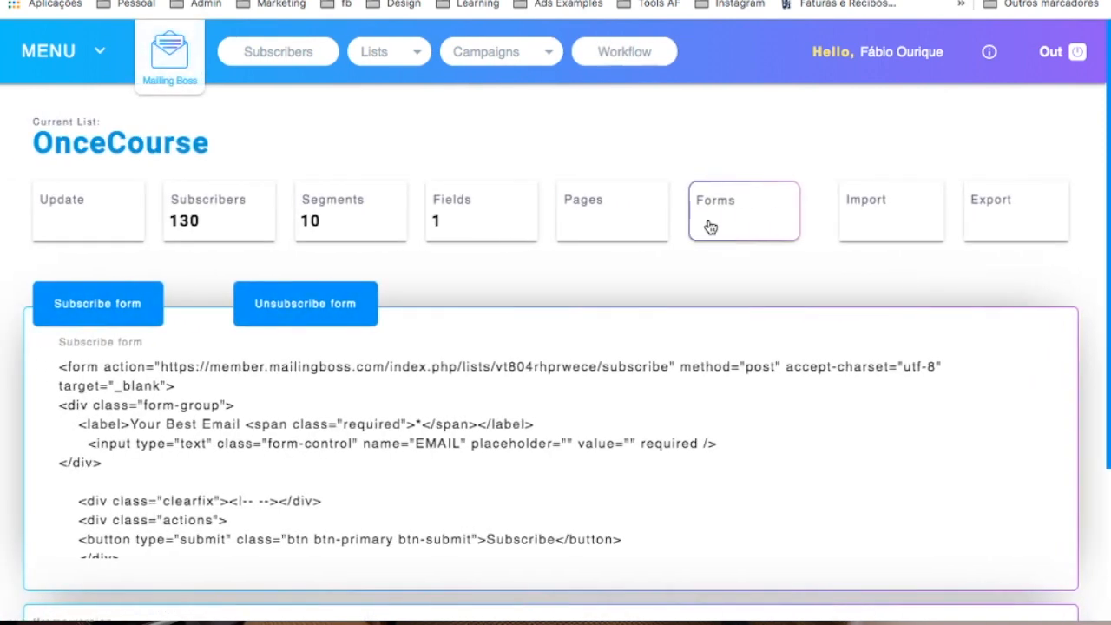
pyautogui.click(613, 225)
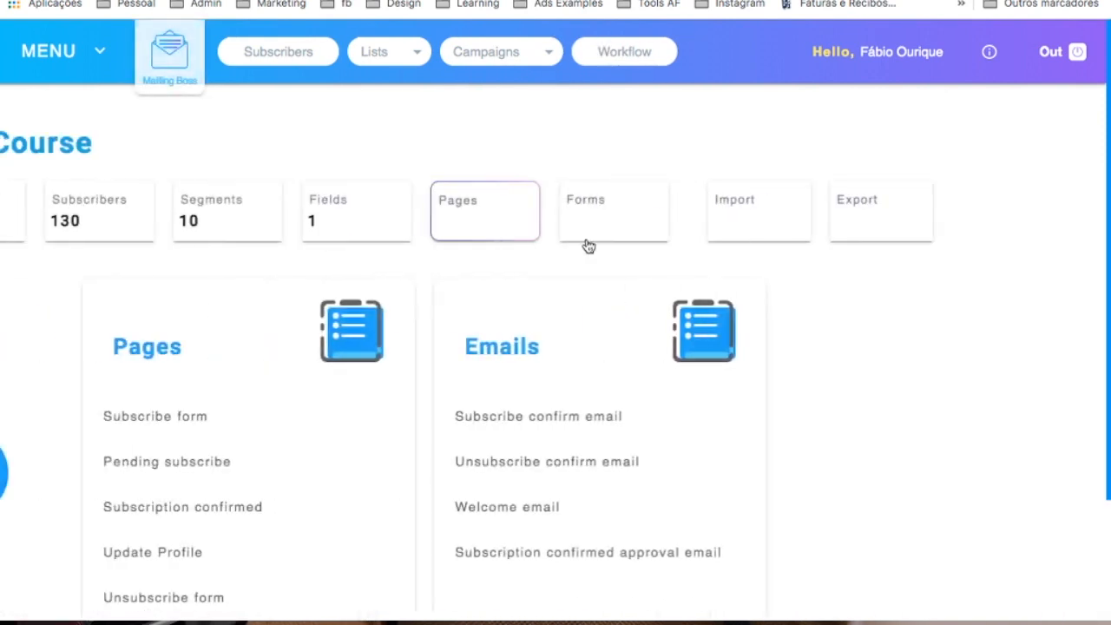
pyautogui.scroll(-2, 434, 369)
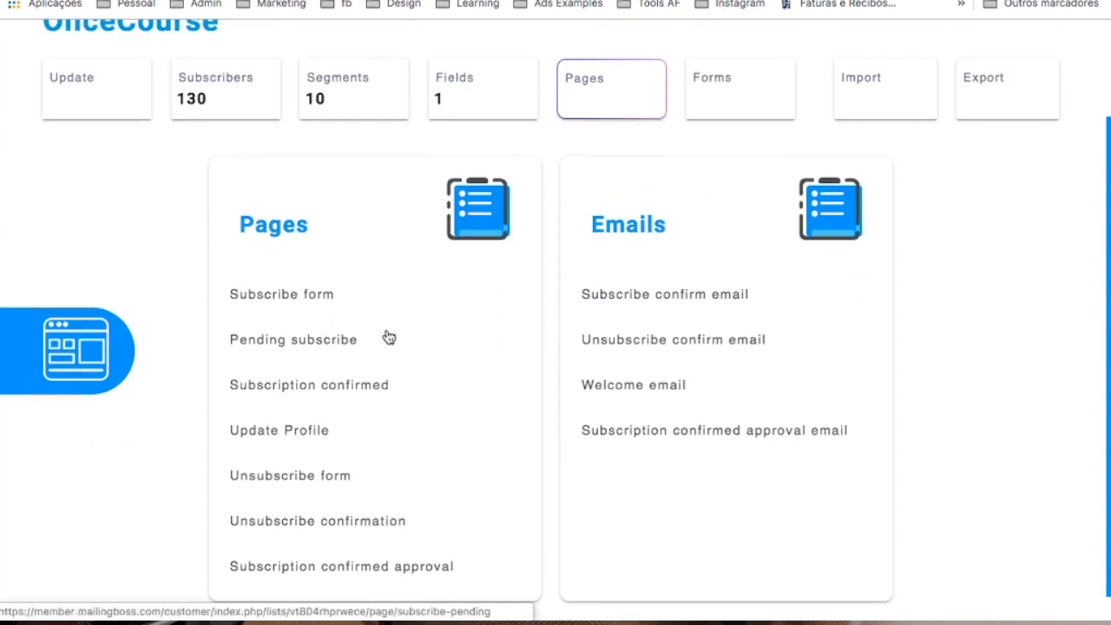
# - Open the Pending subscribe page for editing, collapse the content blocks sidebar, and read the page's confirmation instructions
pyautogui.click(271, 346)
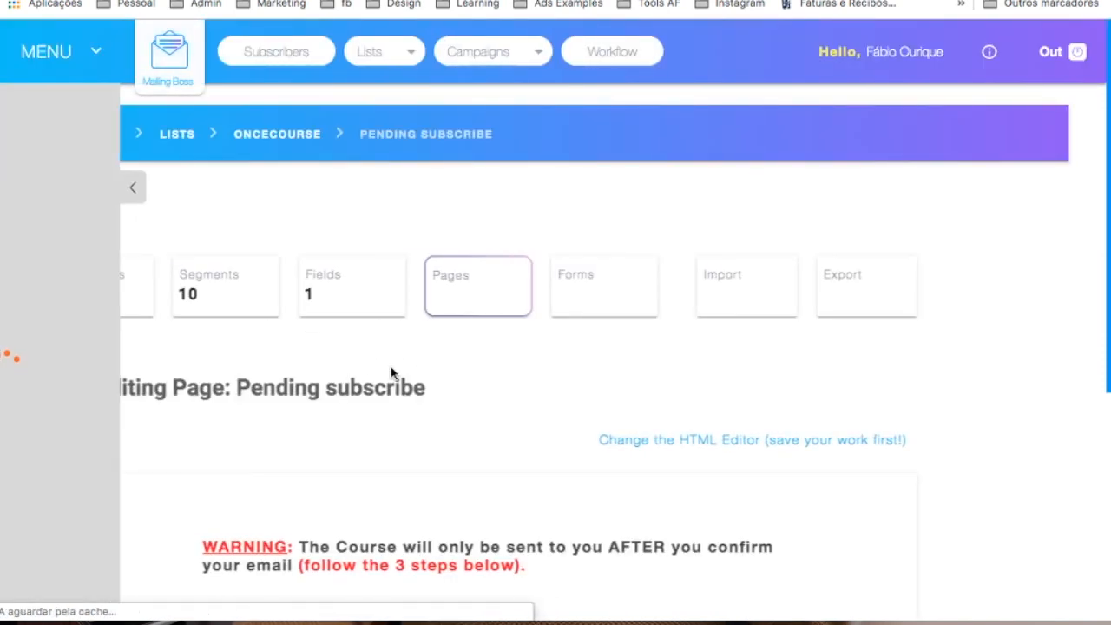
pyautogui.click(241, 190)
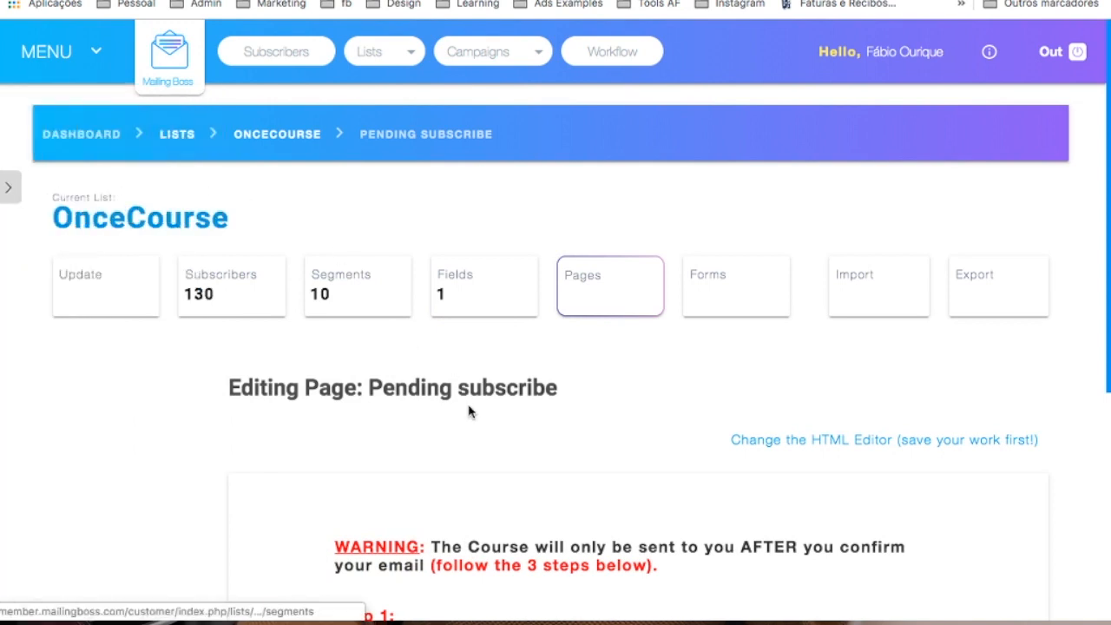
pyautogui.scroll(-5, 468, 408)
pyautogui.scroll(2, 468, 406)
pyautogui.scroll(-3, 469, 406)
pyautogui.scroll(2, 469, 406)
pyautogui.scroll(-2, 468, 405)
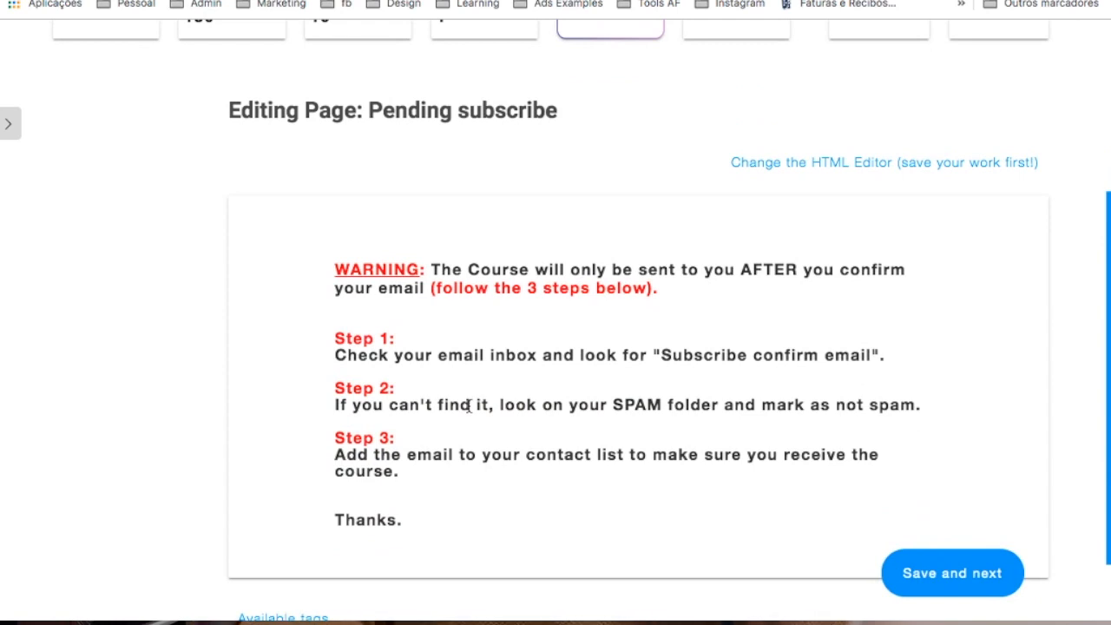
pyautogui.scroll(3, 468, 405)
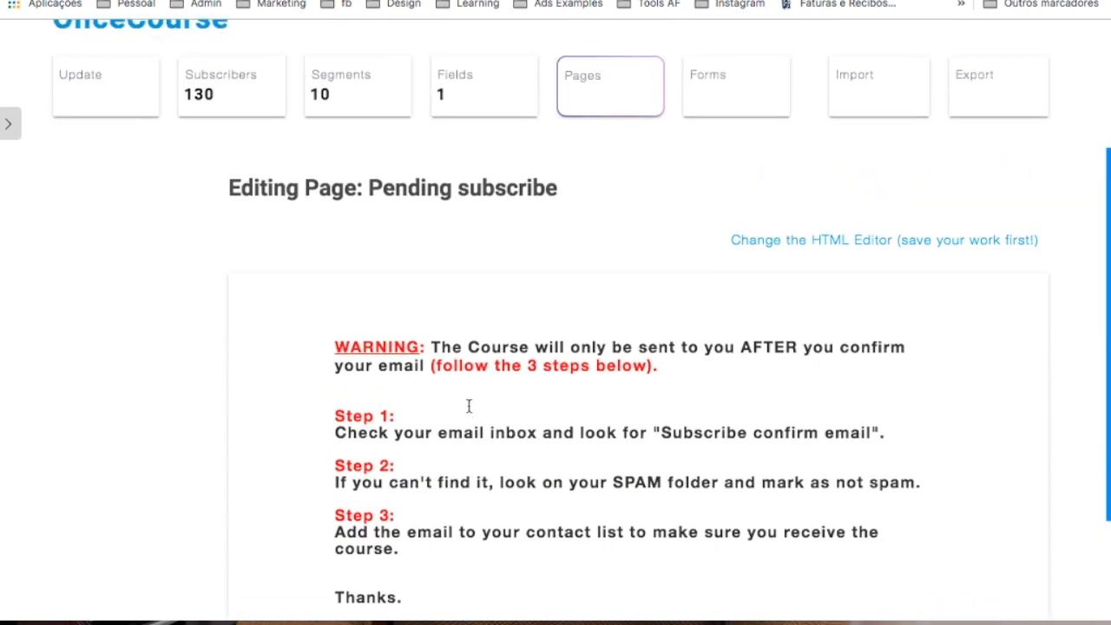
pyautogui.scroll(-3, 468, 405)
pyautogui.scroll(-1, 469, 405)
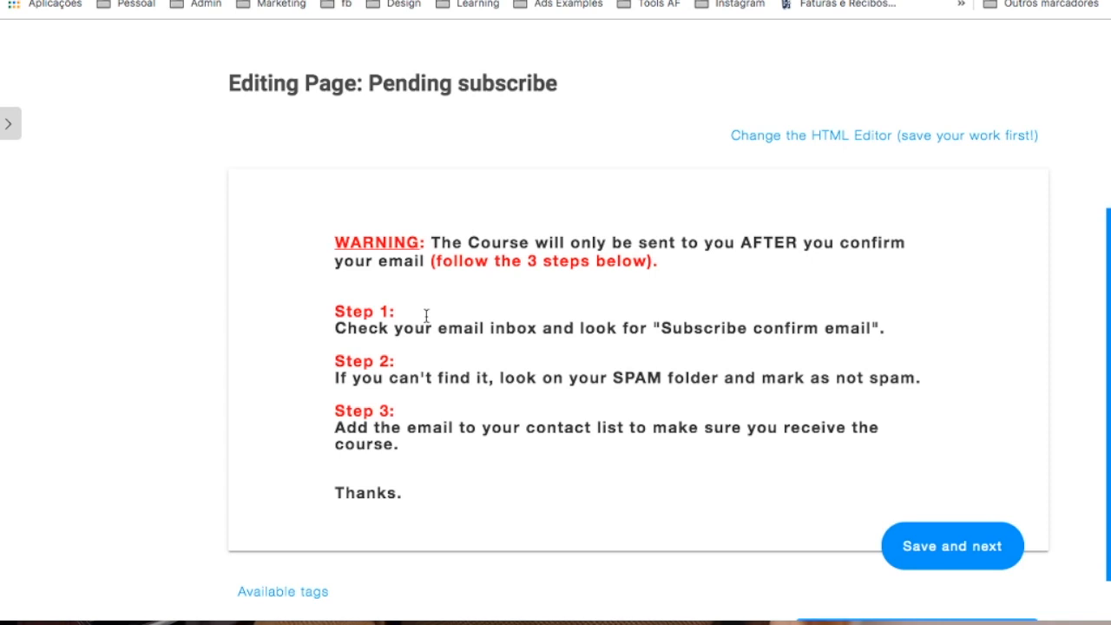
pyautogui.scroll(-1, 426, 314)
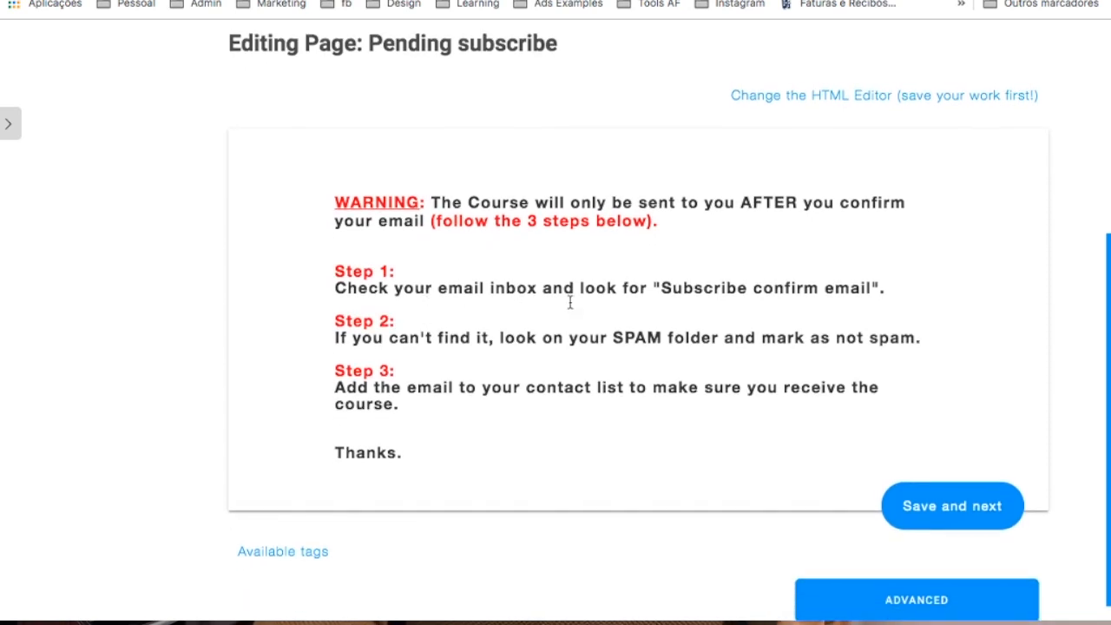
# - Highlight "Subscribe confirm email" in Step 1 of the Pending subscribe page, and point out the Step 2 spam folder instruction
pyautogui.moveTo(722, 288); pyautogui.dragTo(842, 325)
pyautogui.click(860, 289)
pyautogui.scroll(3, 863, 294)
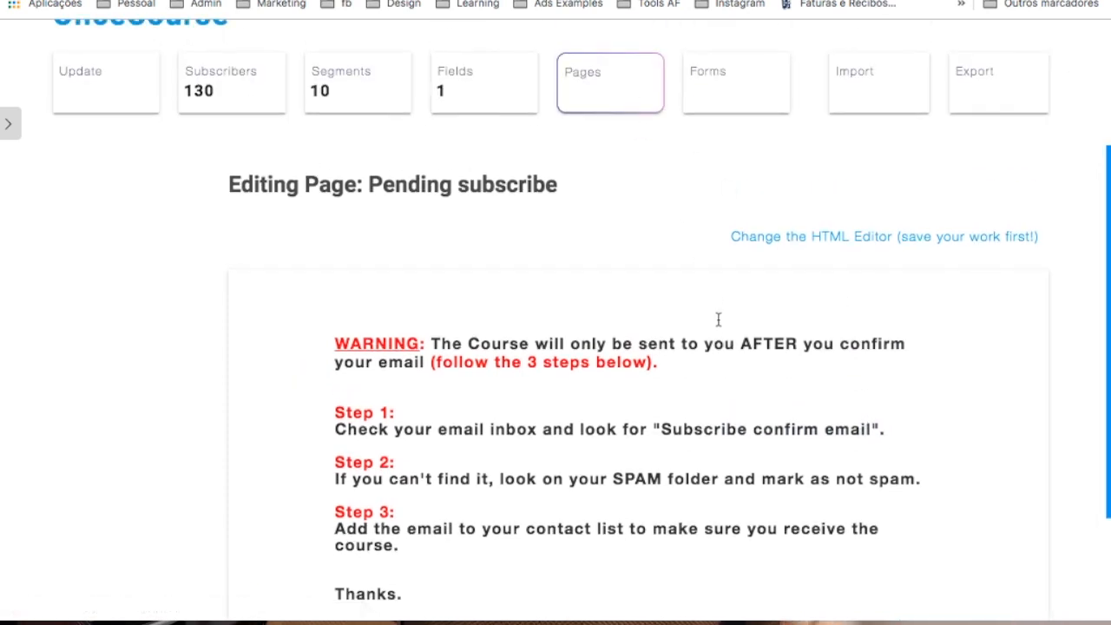
pyautogui.scroll(-3, 718, 319)
pyautogui.moveTo(661, 320); pyautogui.dragTo(872, 321)
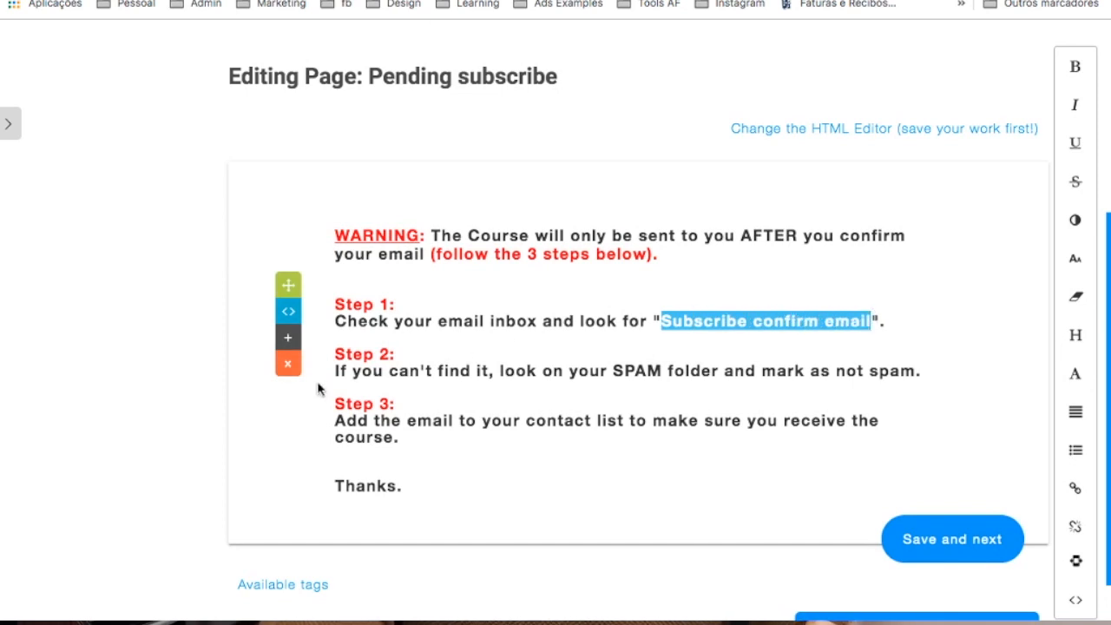
pyautogui.doubleClick(362, 356)
pyautogui.click(403, 385)
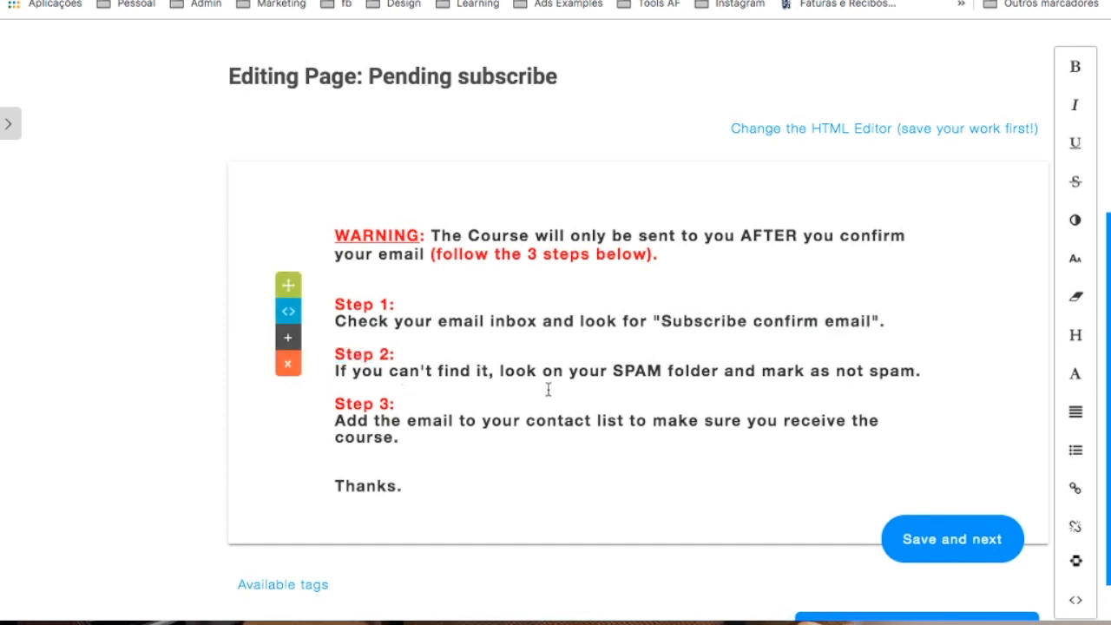
pyautogui.click(796, 368)
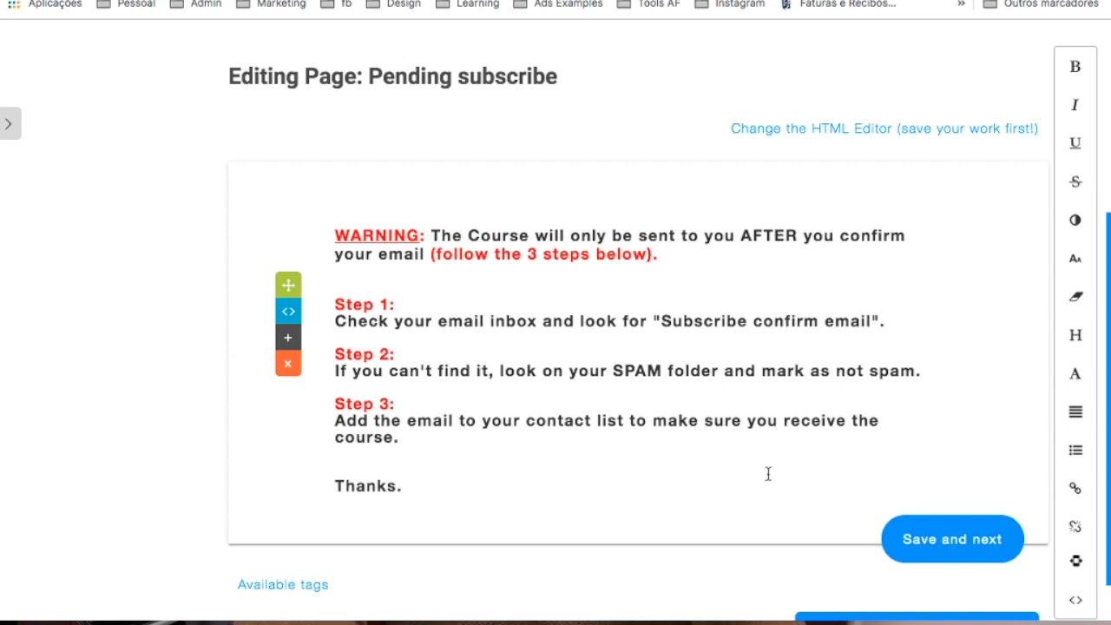
# - Finish reviewing the Pending subscribe page and return to the overview of OnceCourse pages and emails
pyautogui.scroll(2, 777, 495)
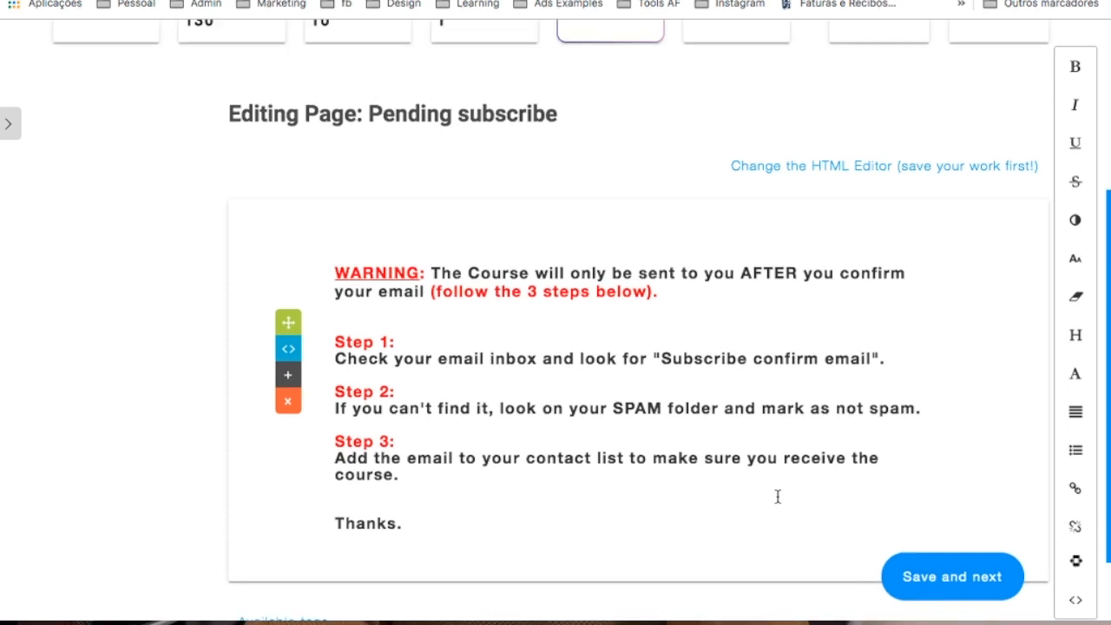
pyautogui.scroll(-3, 777, 499)
pyautogui.scroll(1, 778, 502)
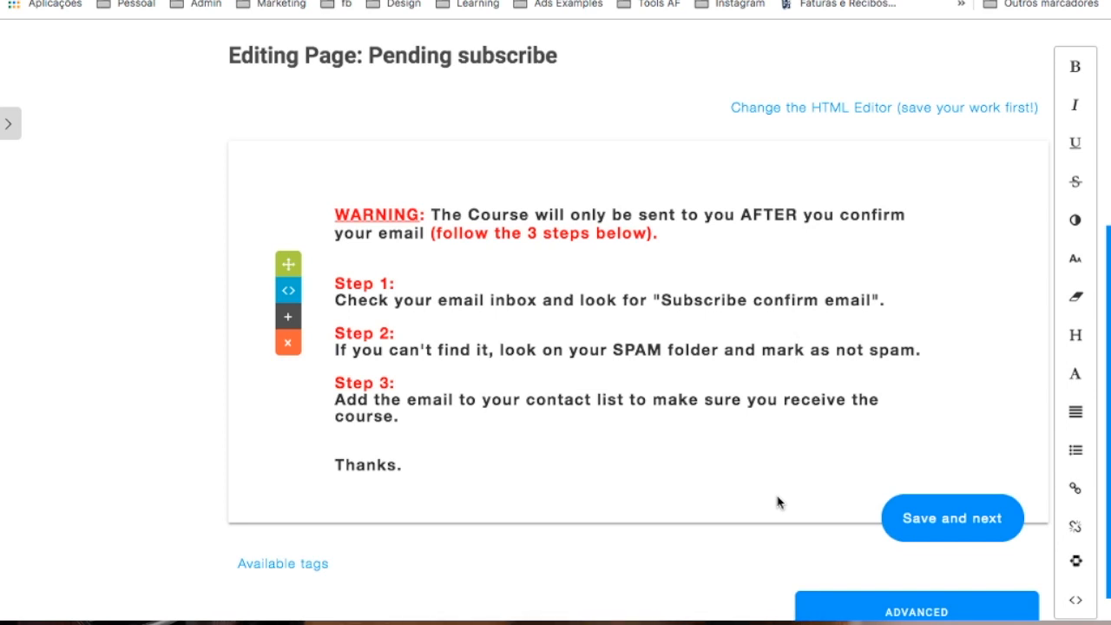
pyautogui.scroll(5, 779, 508)
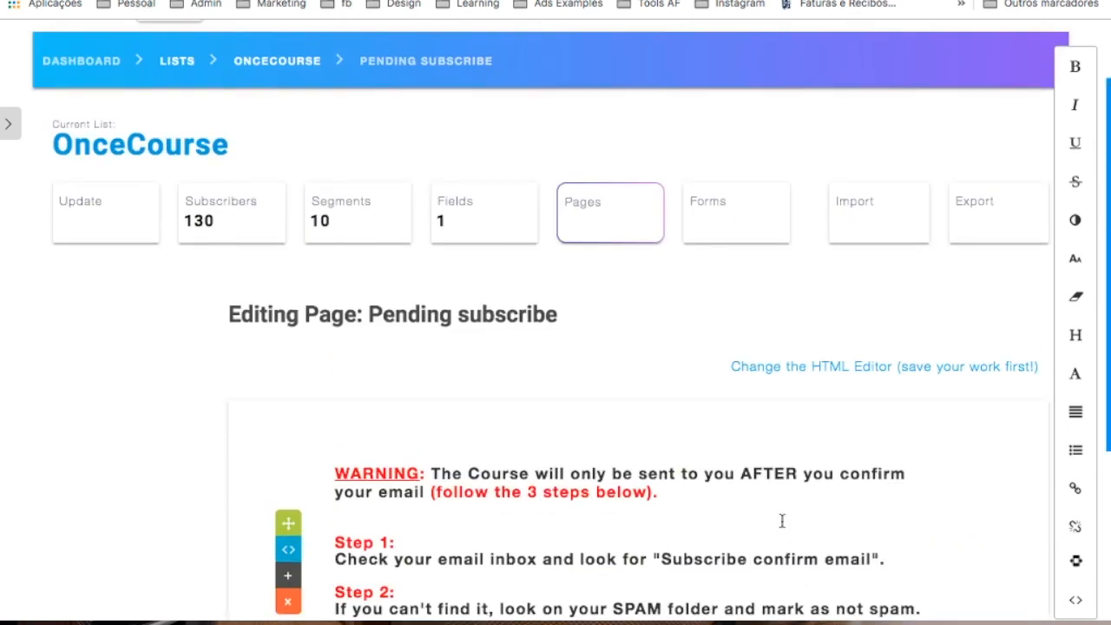
pyautogui.click(598, 248)
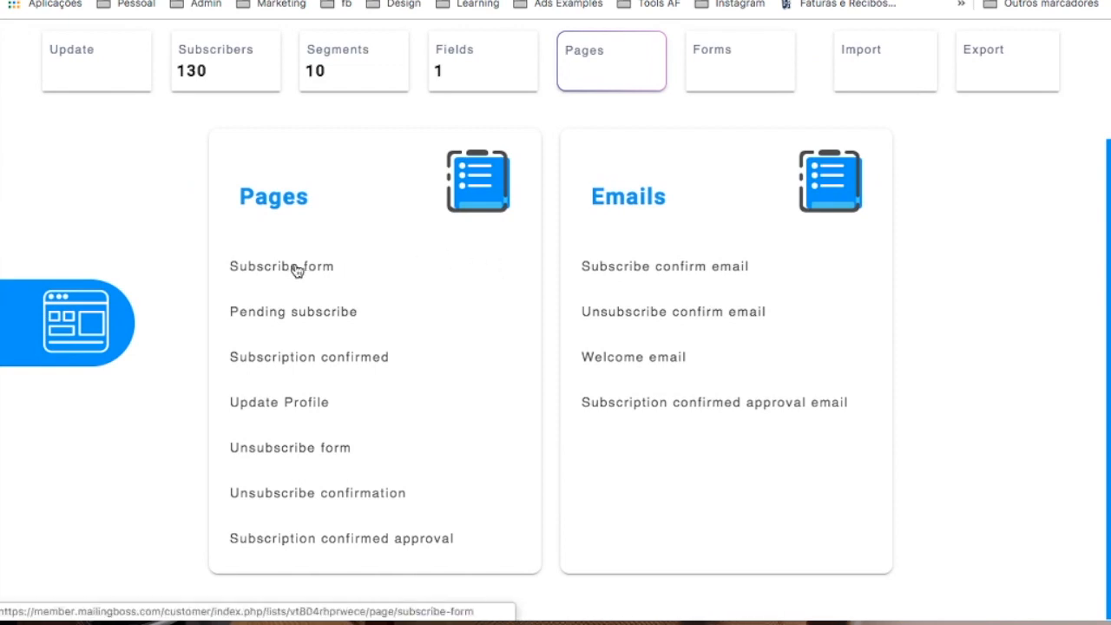
# - Open the Subscribe confirm email for editing, collapse the content blocks sidebar, and review its subject and body
pyautogui.click(623, 269)
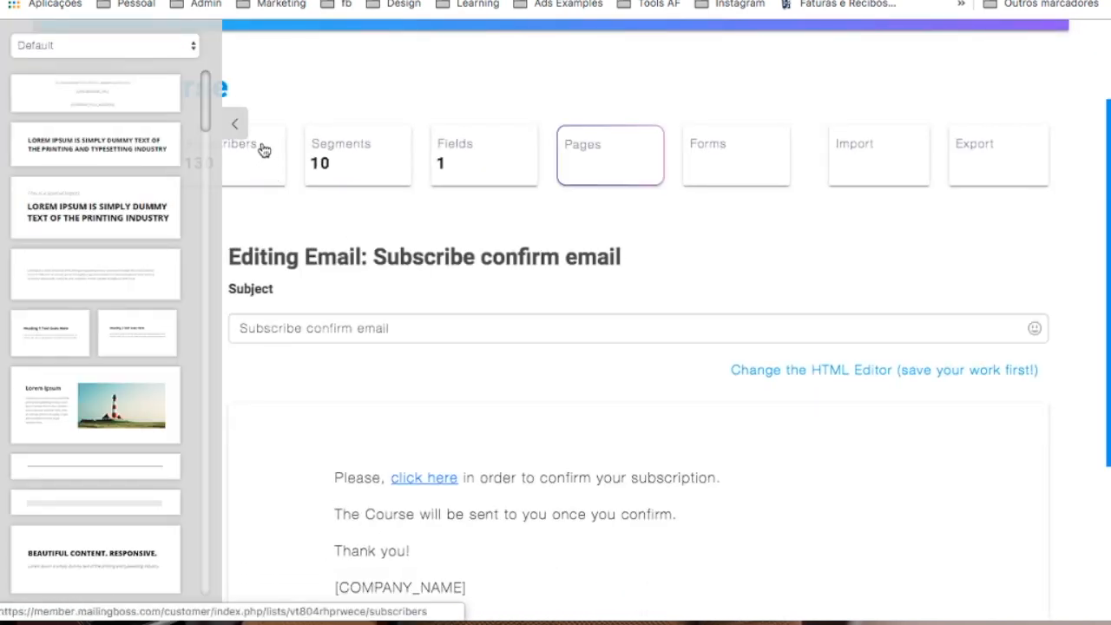
pyautogui.click(236, 128)
pyautogui.scroll(-2, 397, 364)
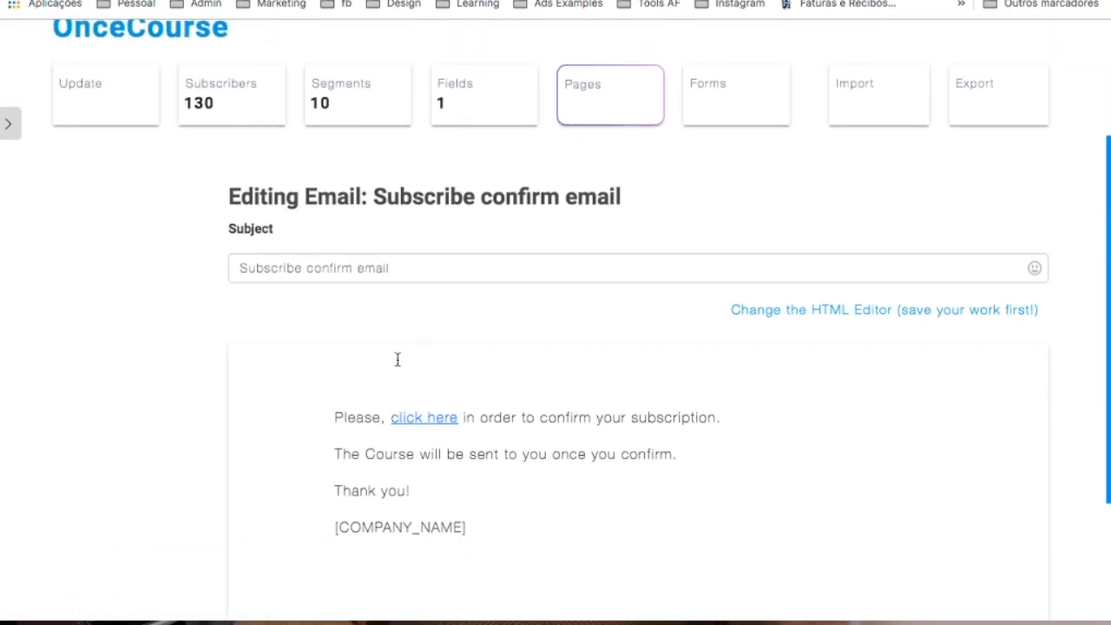
pyautogui.scroll(-2, 398, 360)
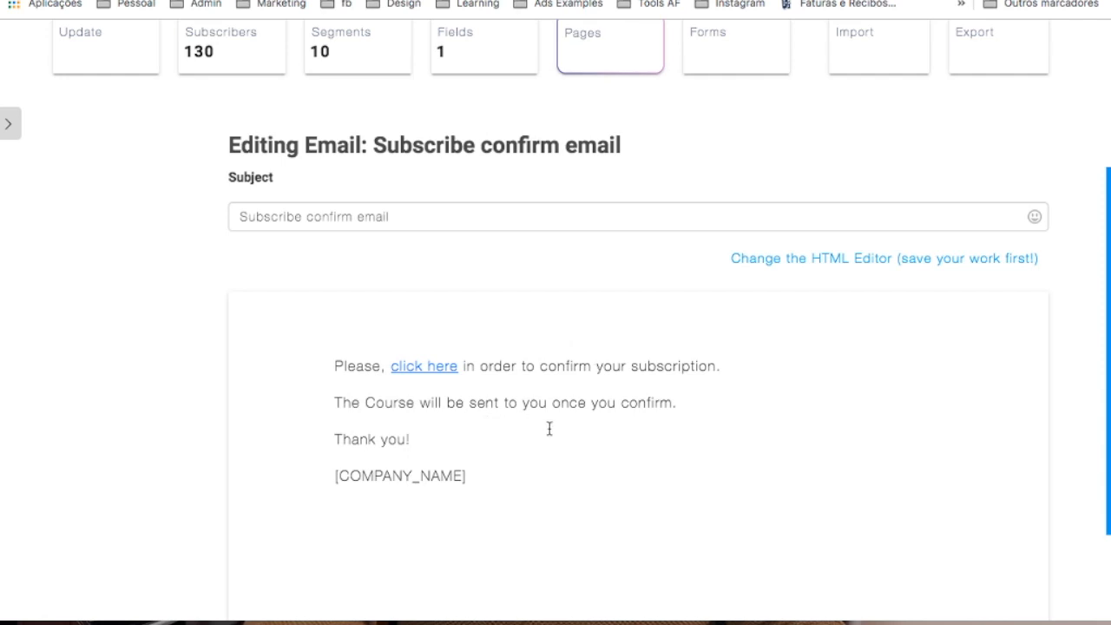
pyautogui.scroll(2, 607, 453)
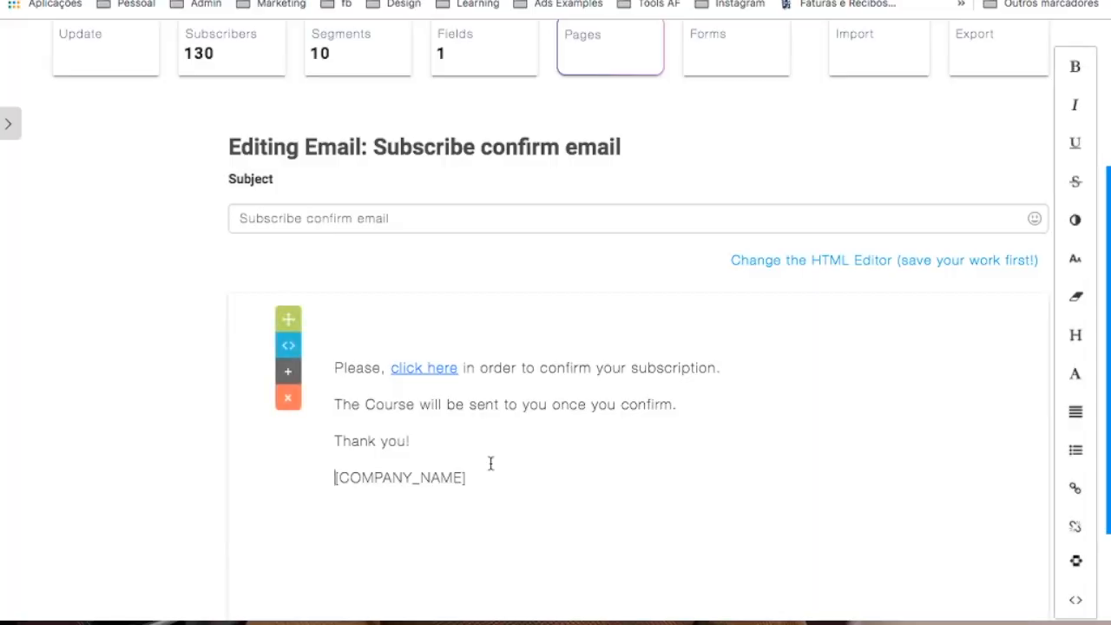
# - Highlight the [COMPANY_NAME] tag in the Subscribe confirm email, and return to the overview of pages and emails
pyautogui.tripleClick(491, 464)
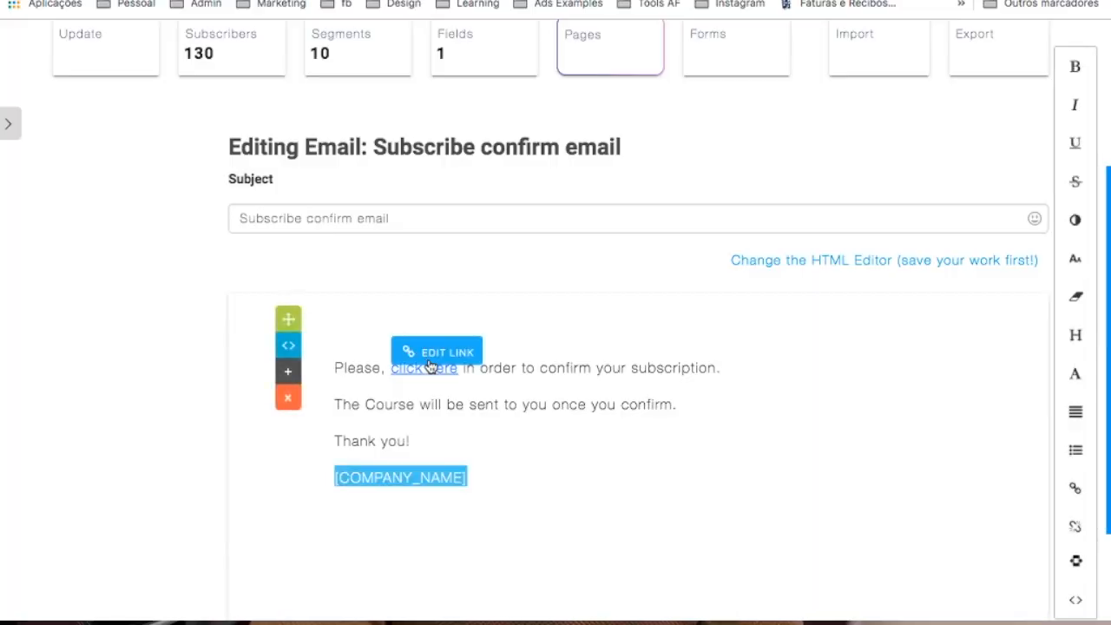
pyautogui.click(479, 432)
pyautogui.scroll(3, 480, 434)
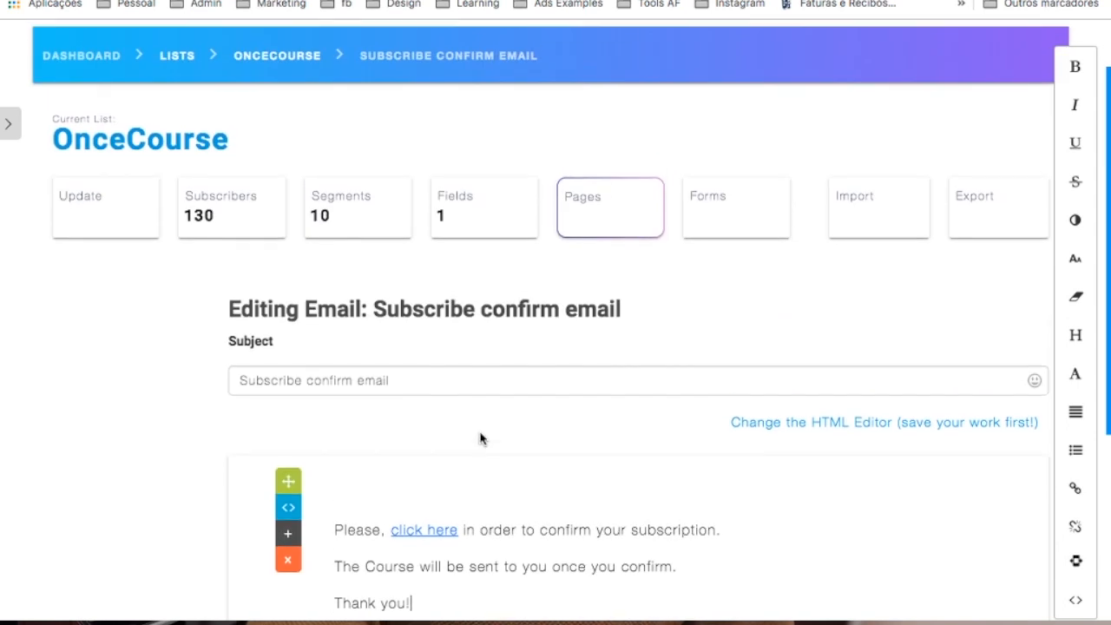
pyautogui.click(589, 226)
pyautogui.scroll(-2, 590, 226)
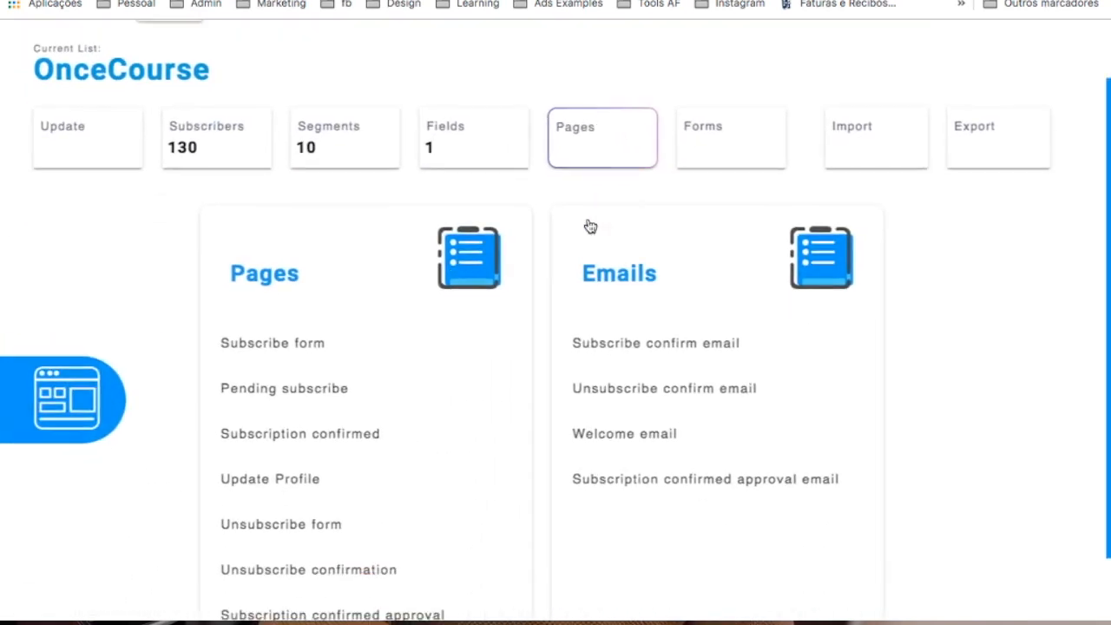
# - Open the Welcome email for editing, collapse the content blocks sidebar, and review its subject, message and course link
pyautogui.click(653, 423)
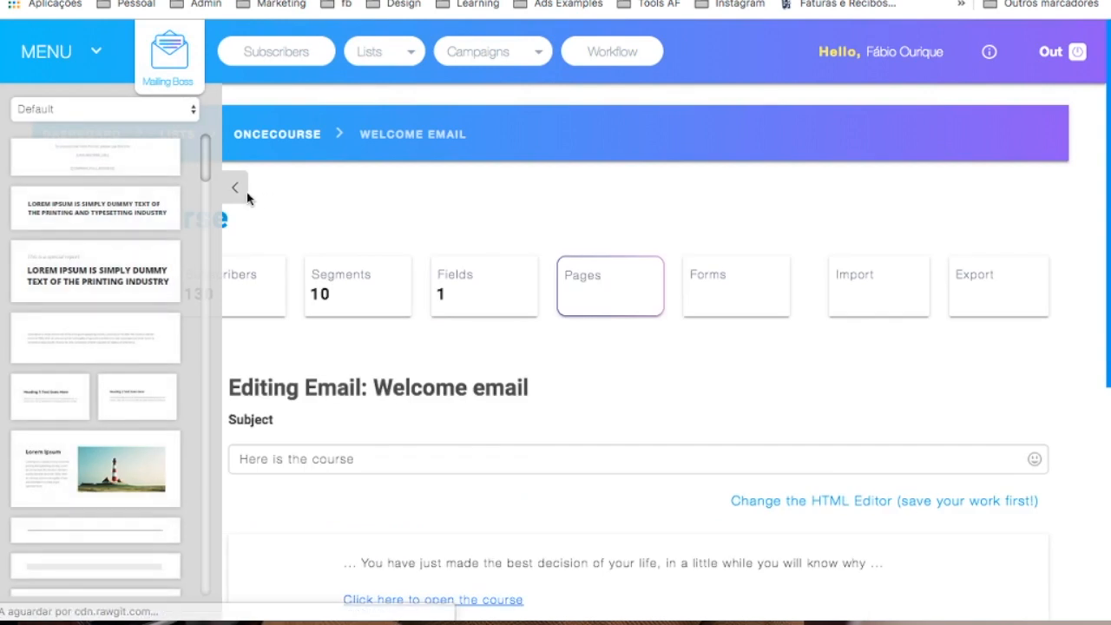
pyautogui.scroll(-3, 356, 373)
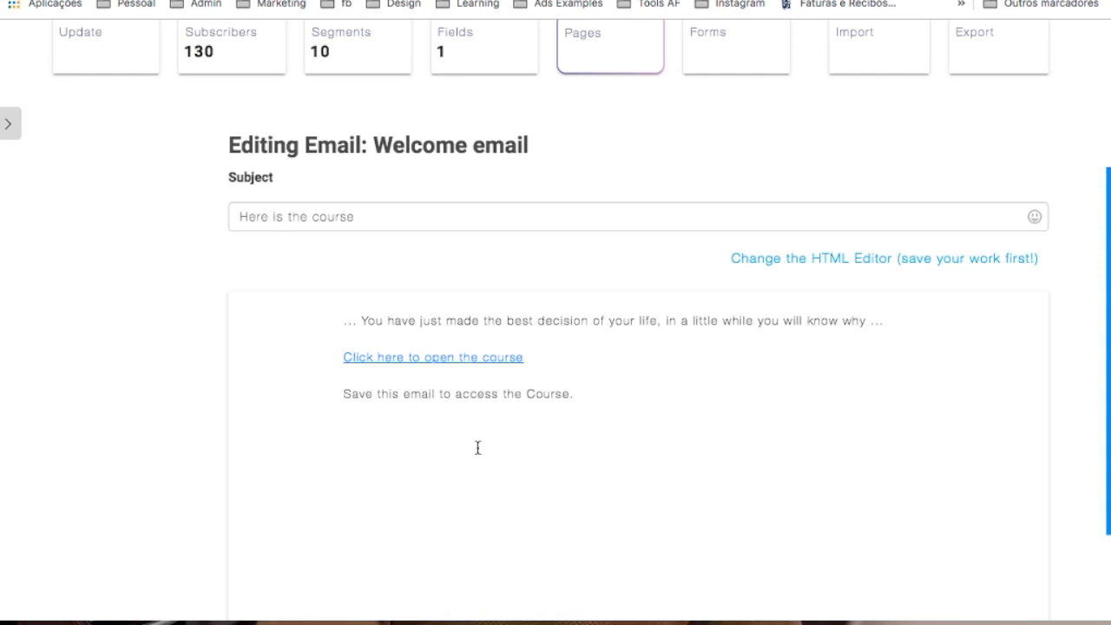
pyautogui.scroll(-1, 477, 450)
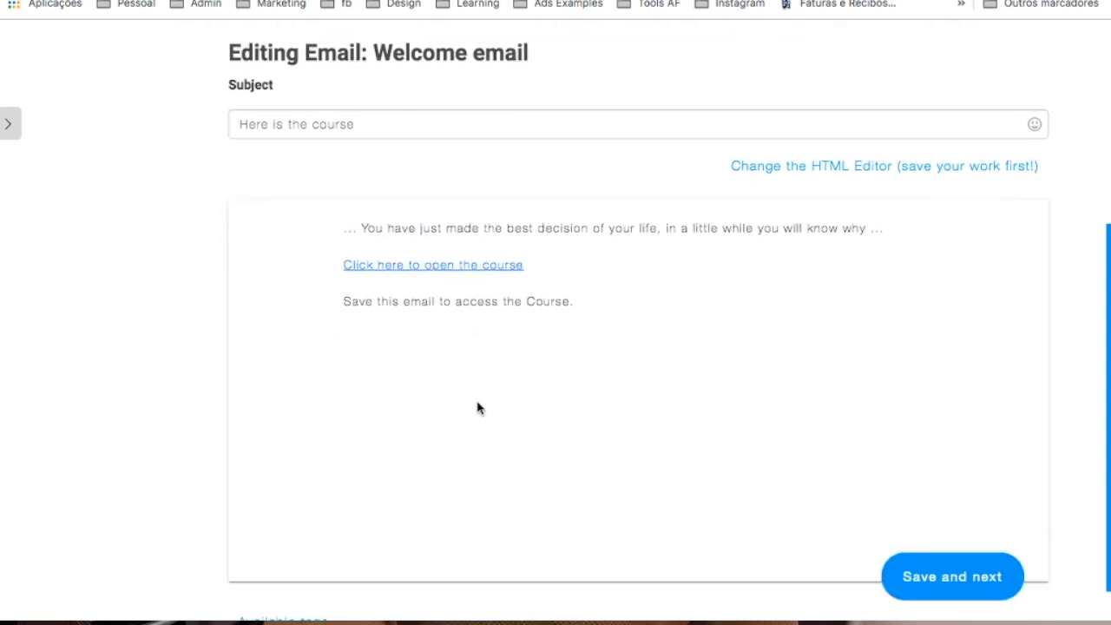
pyautogui.scroll(1, 478, 404)
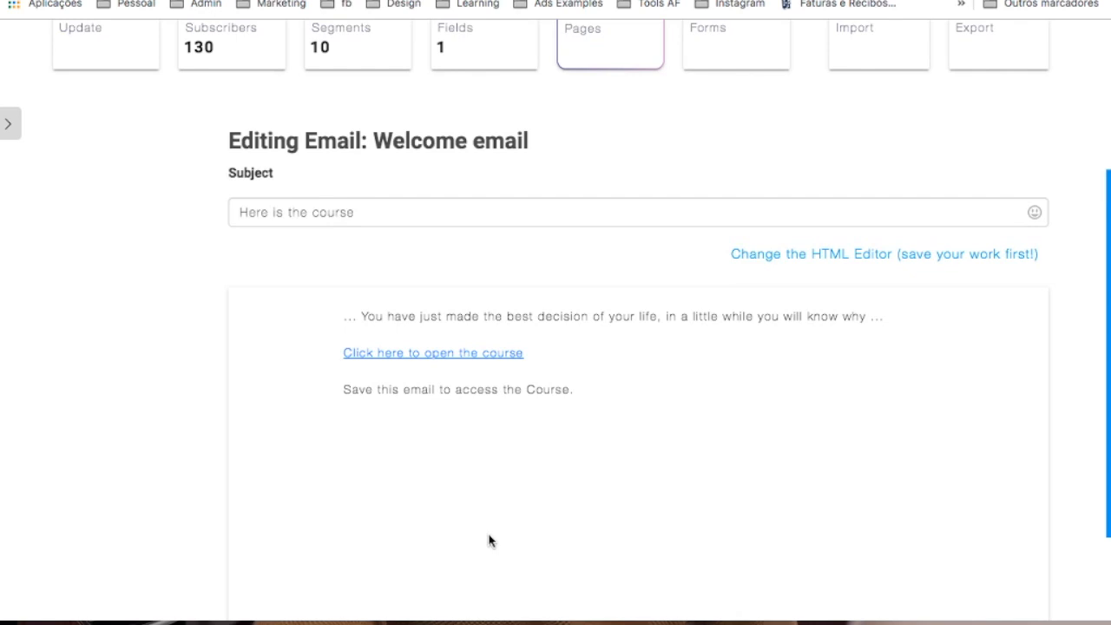
pyautogui.scroll(1, 488, 540)
pyautogui.scroll(3, 508, 473)
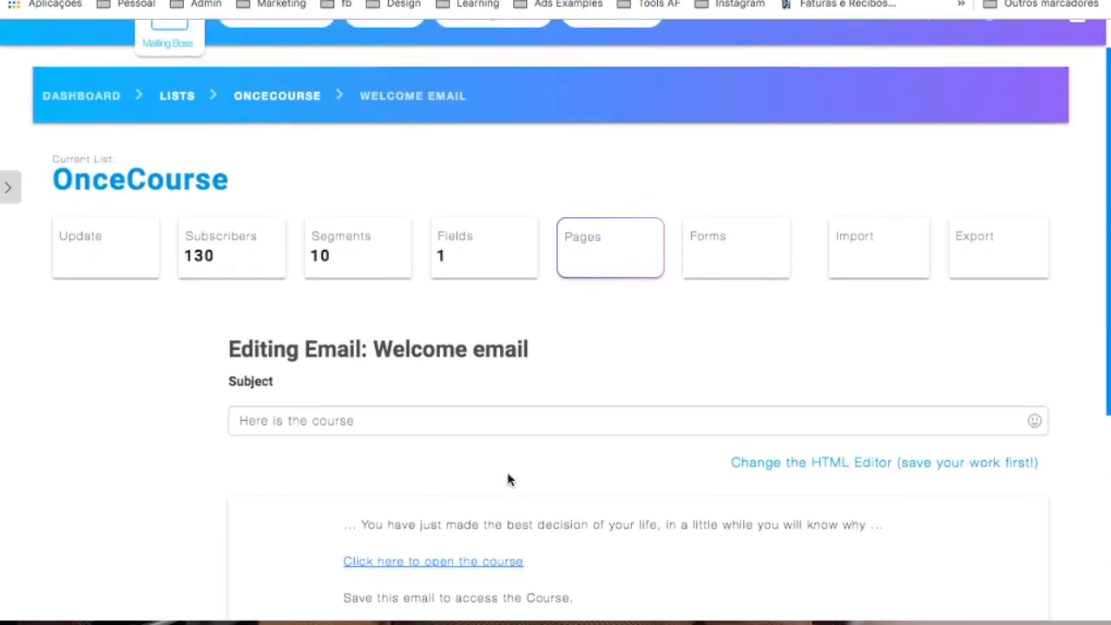
pyautogui.scroll(-2, 508, 472)
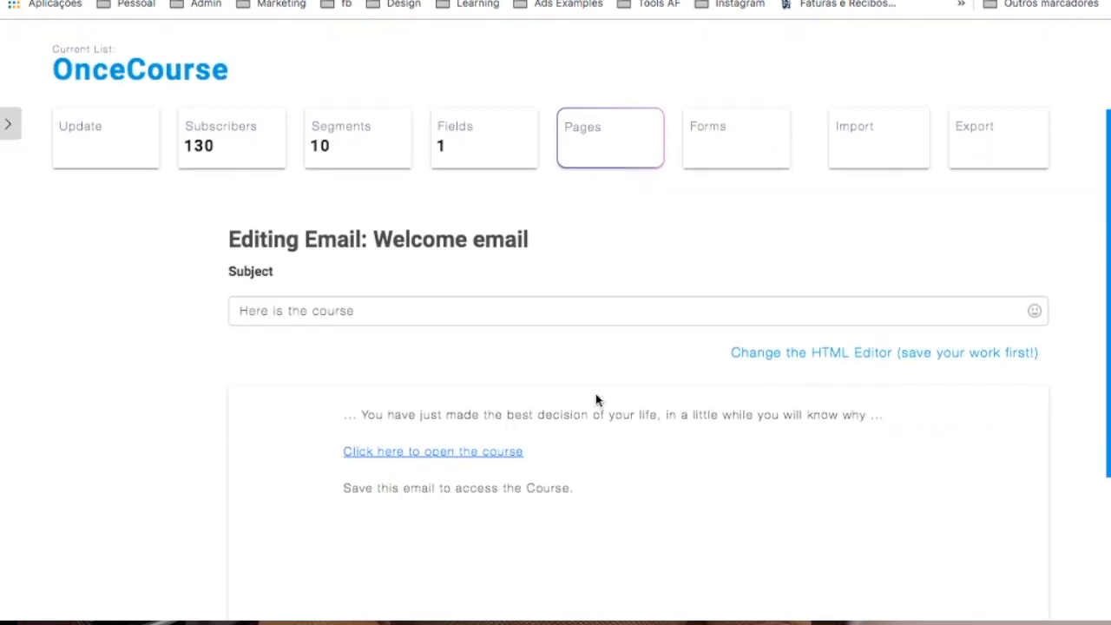
pyautogui.scroll(3, 595, 400)
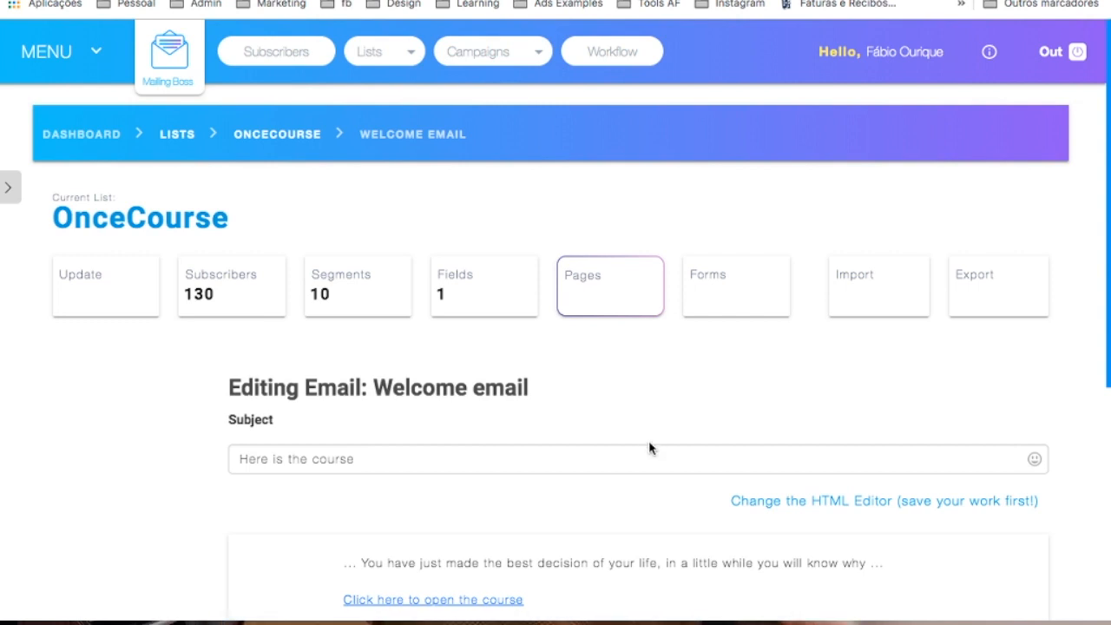
pyautogui.scroll(-3, 648, 445)
pyautogui.scroll(2, 650, 452)
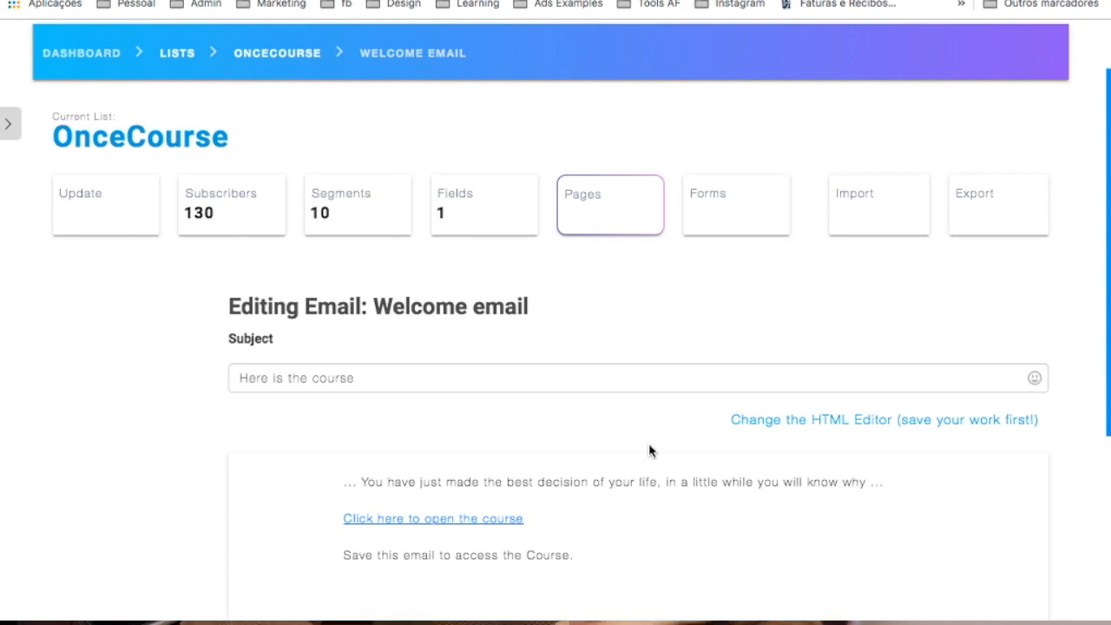
pyautogui.scroll(2, 648, 449)
pyautogui.scroll(-4, 648, 447)
pyautogui.scroll(-5, 649, 447)
pyautogui.scroll(9, 649, 447)
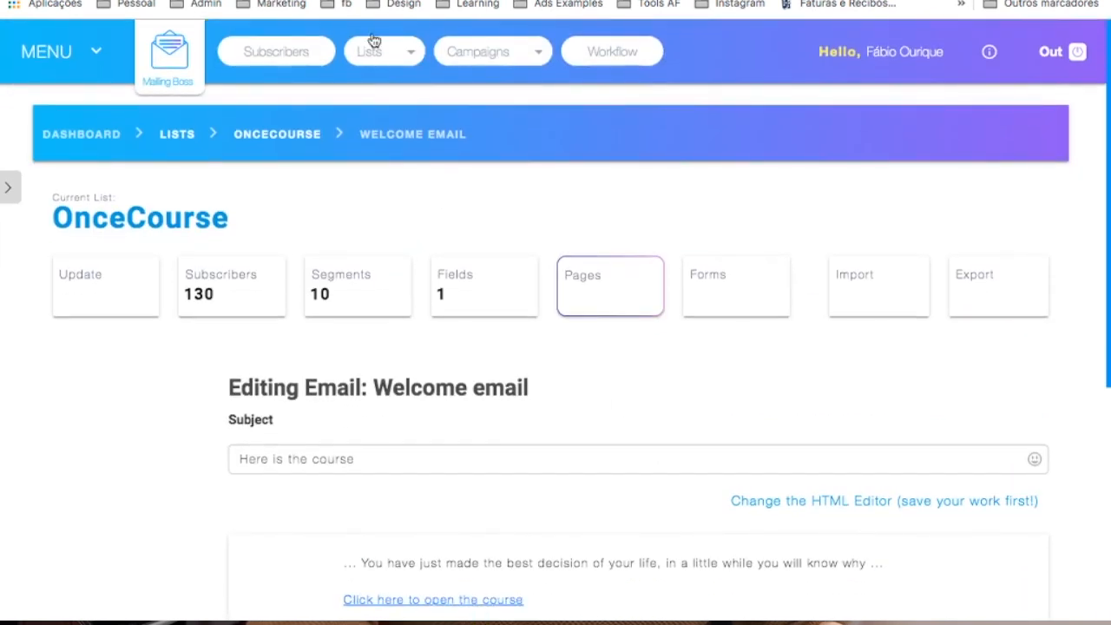
# - Return to the lists overview, highlight the OnceCourse subscriber count, and open that list's subscribers
pyautogui.click(373, 41)
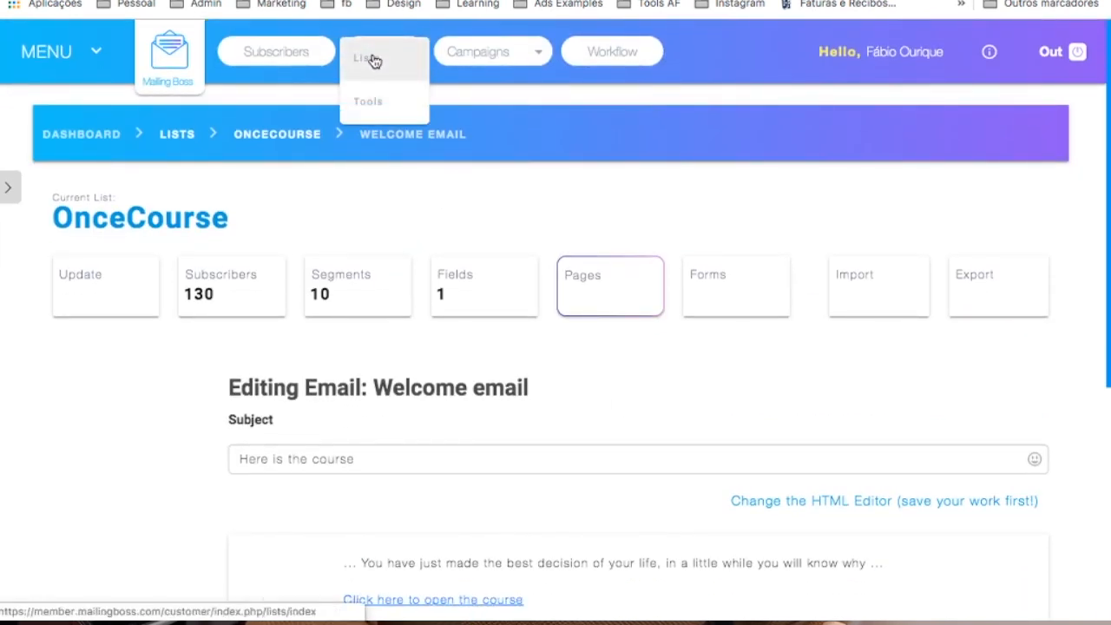
pyautogui.click(371, 58)
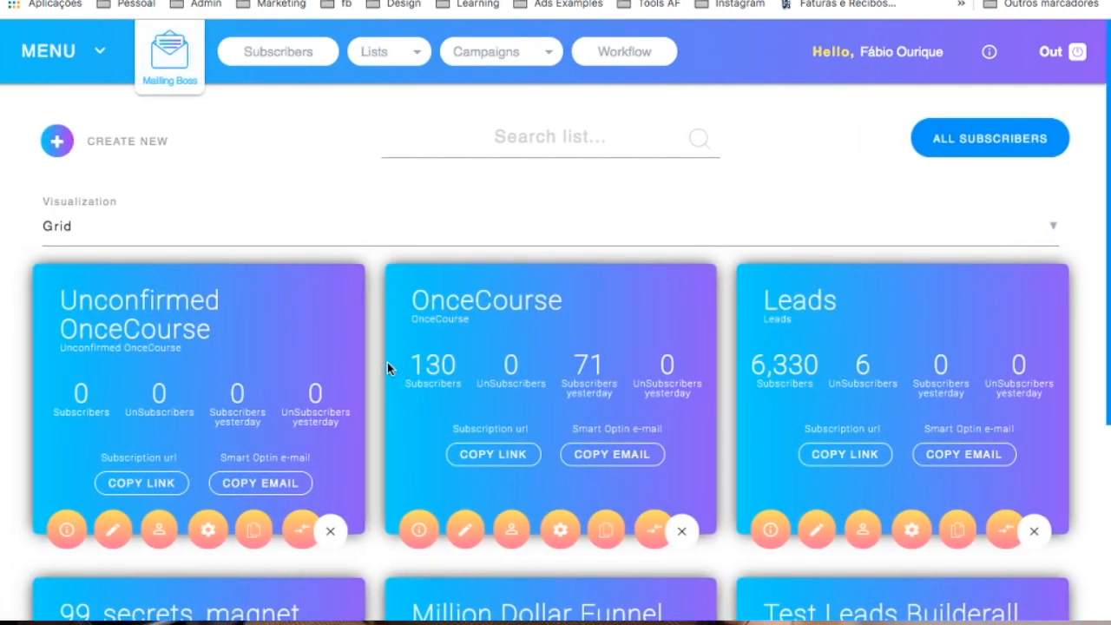
pyautogui.scroll(-2, 387, 361)
pyautogui.doubleClick(426, 227)
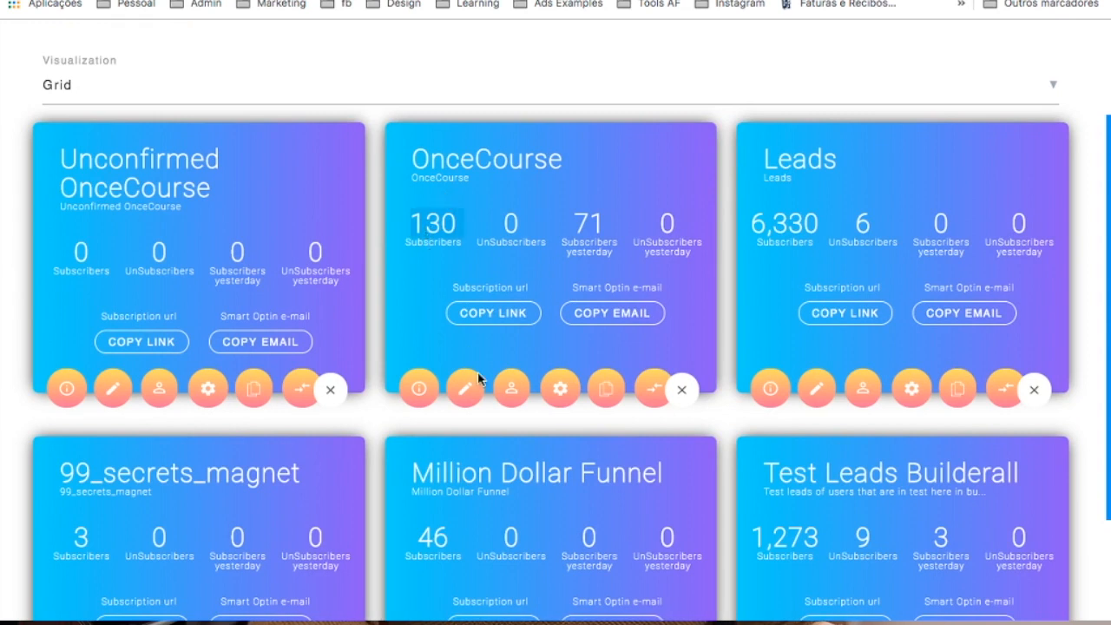
pyautogui.click(512, 392)
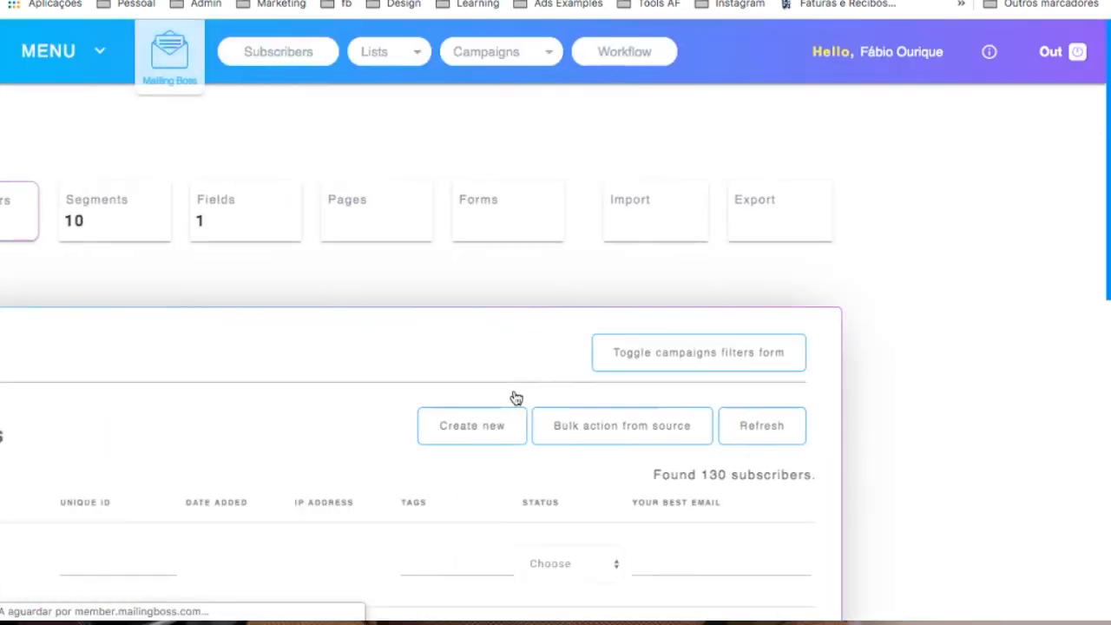
# - Highlight Confirmed and Unconfirmed entries in the status column of the OnceCourse subscriber table
pyautogui.scroll(-5, 515, 397)
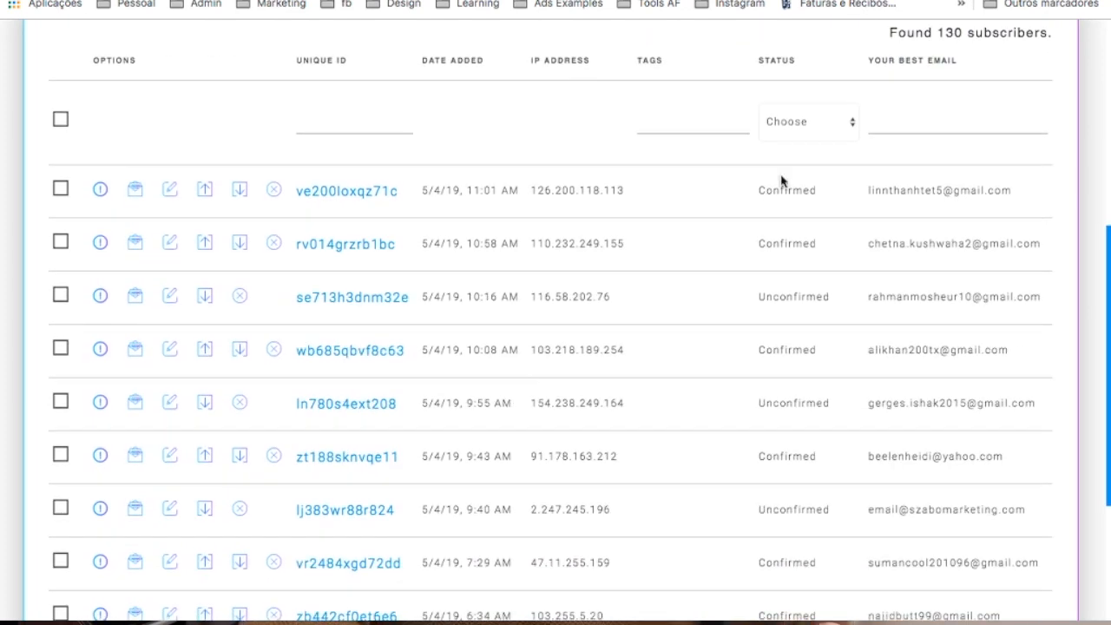
pyautogui.doubleClick(780, 190)
pyautogui.doubleClick(773, 242)
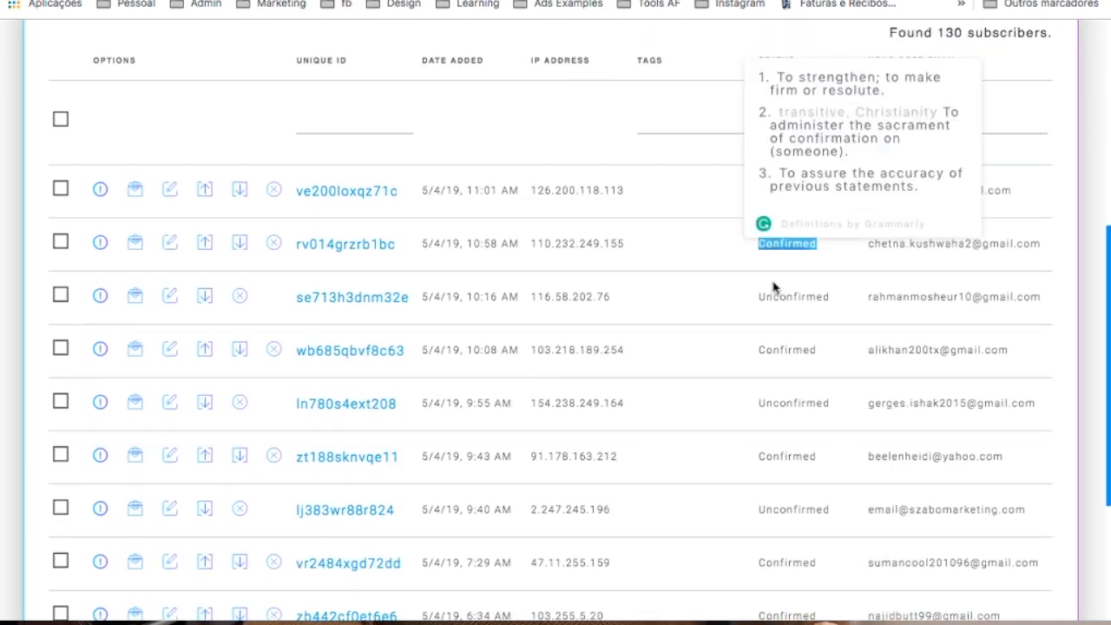
pyautogui.doubleClick(800, 296)
pyautogui.click(800, 300)
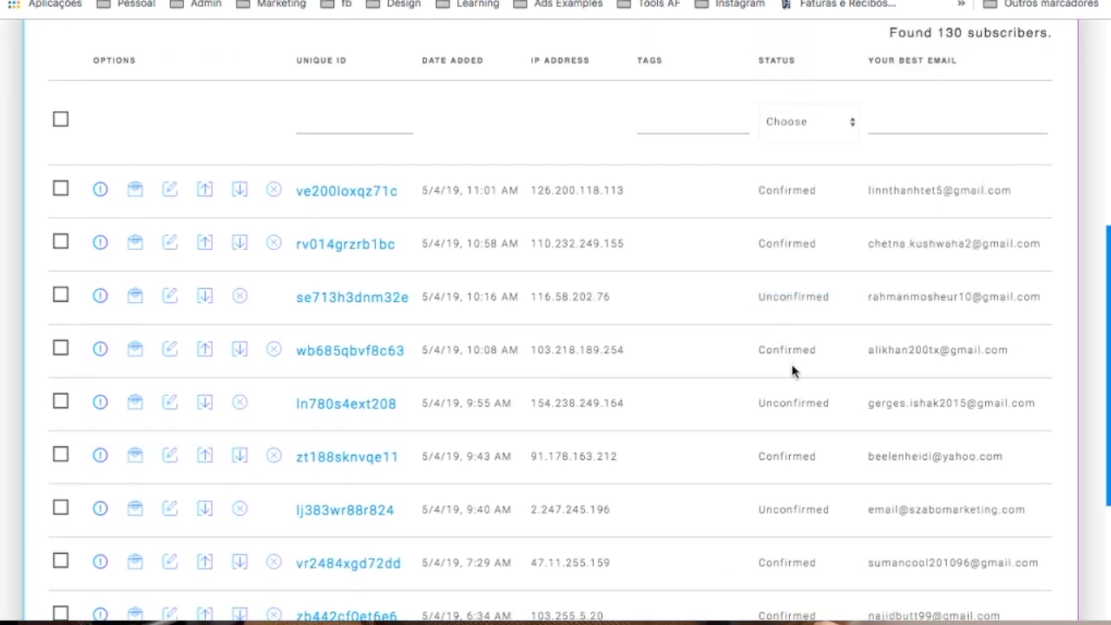
pyautogui.doubleClick(786, 447)
pyautogui.scroll(-3, 787, 449)
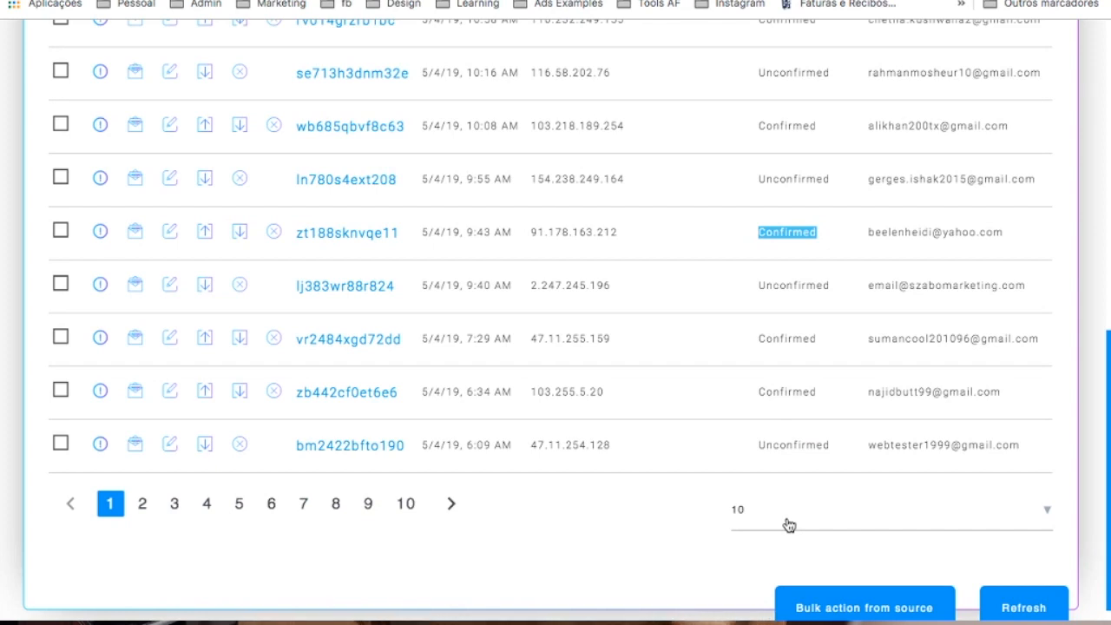
# - Examine the first page of OnceCourse subscribers, comparing the confirmed with the unconfirmed contacts
pyautogui.scroll(-1, 788, 525)
pyautogui.scroll(2, 788, 524)
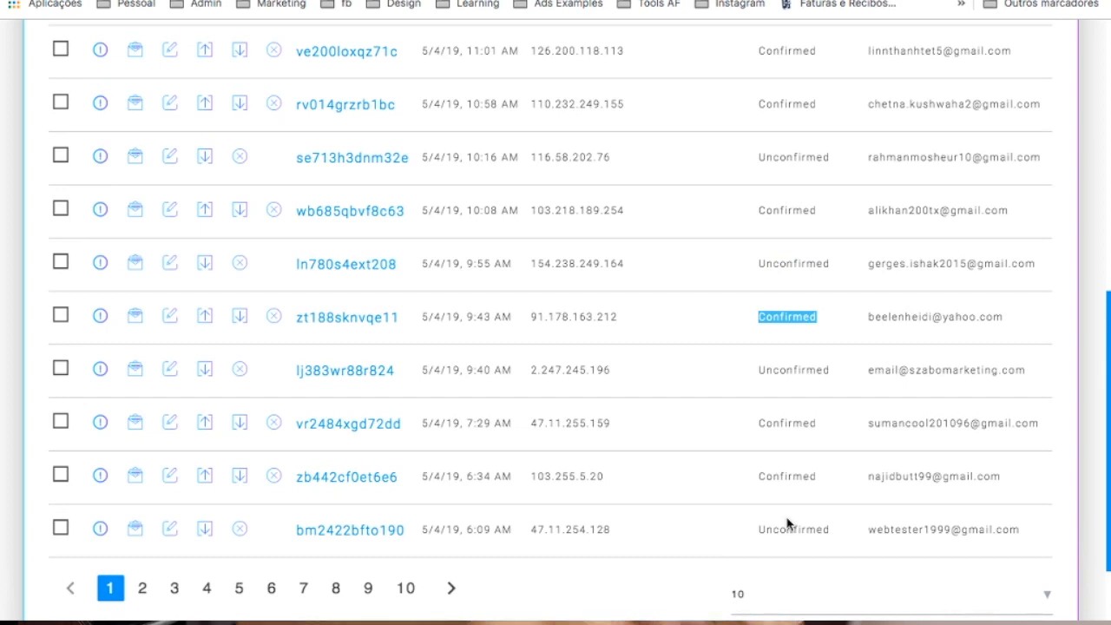
pyautogui.scroll(1, 787, 521)
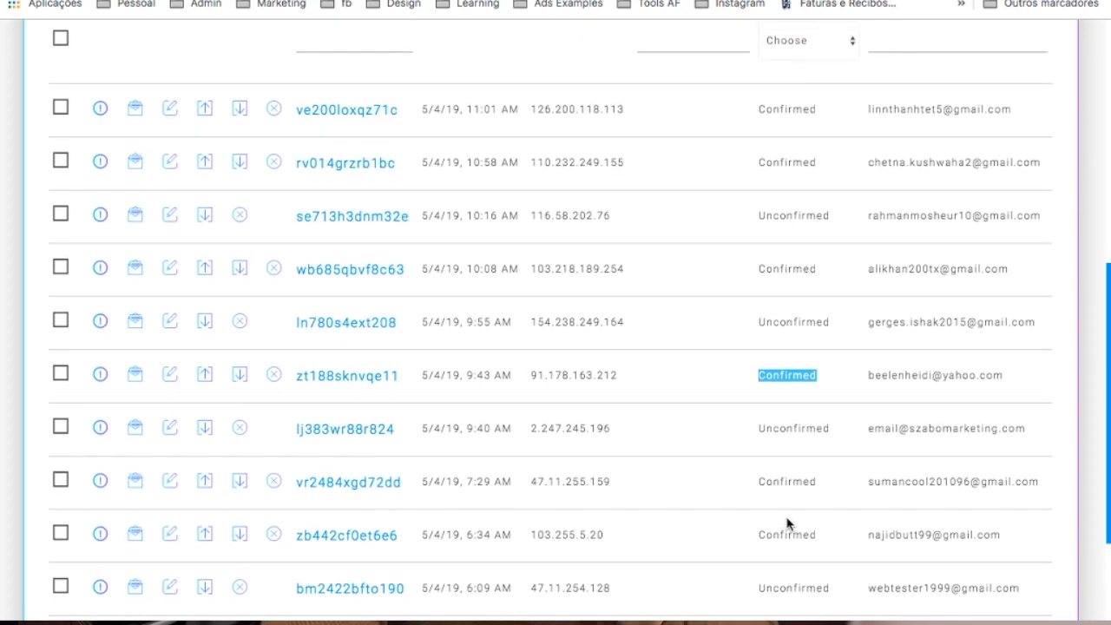
pyautogui.scroll(-2, 787, 523)
pyautogui.scroll(4, 787, 523)
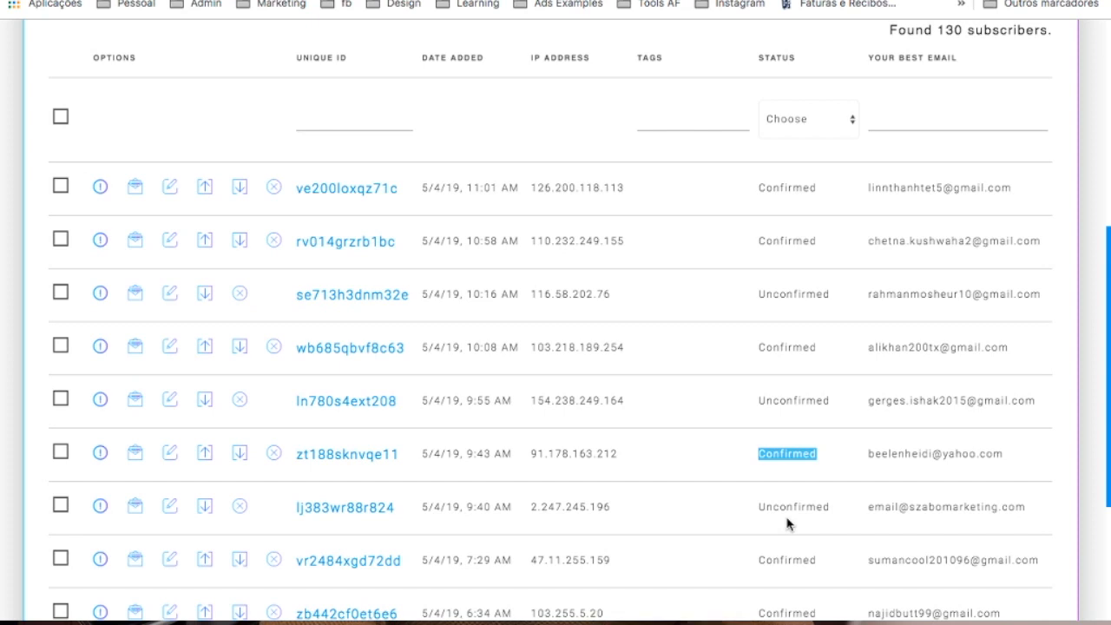
pyautogui.scroll(-2, 787, 523)
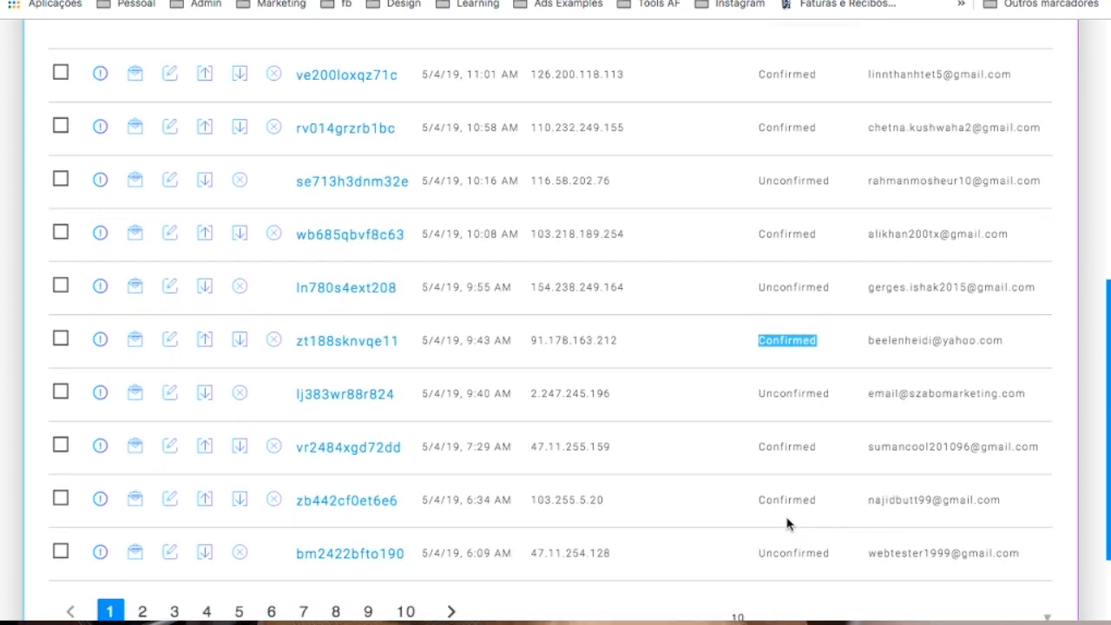
pyautogui.scroll(2, 787, 523)
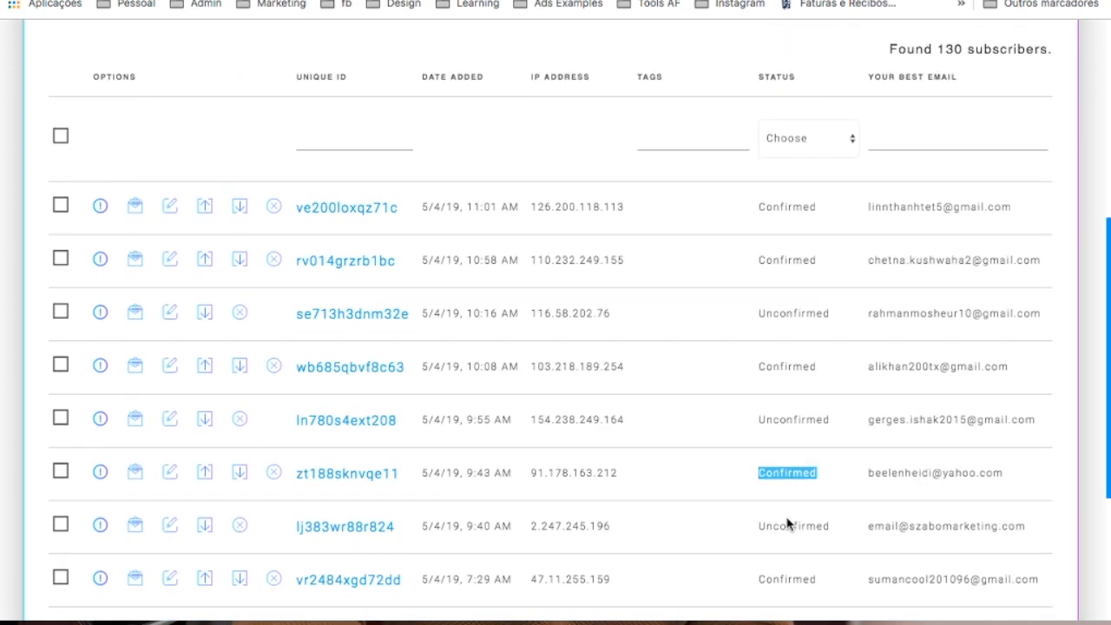
pyautogui.scroll(-5, 784, 255)
pyautogui.rightClick(128, 480)
pyautogui.press('Escape')
pyautogui.scroll(8, 128, 480)
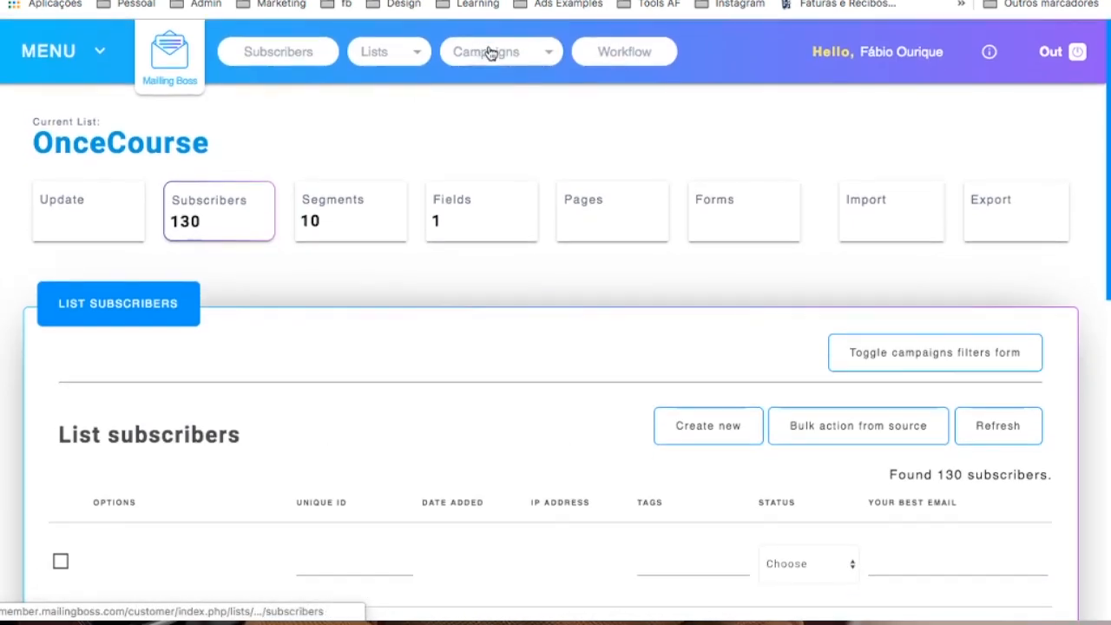
# - Go to the email sequence campaigns and open the overview of One Course Follow up After Opt-in
pyautogui.click(490, 53)
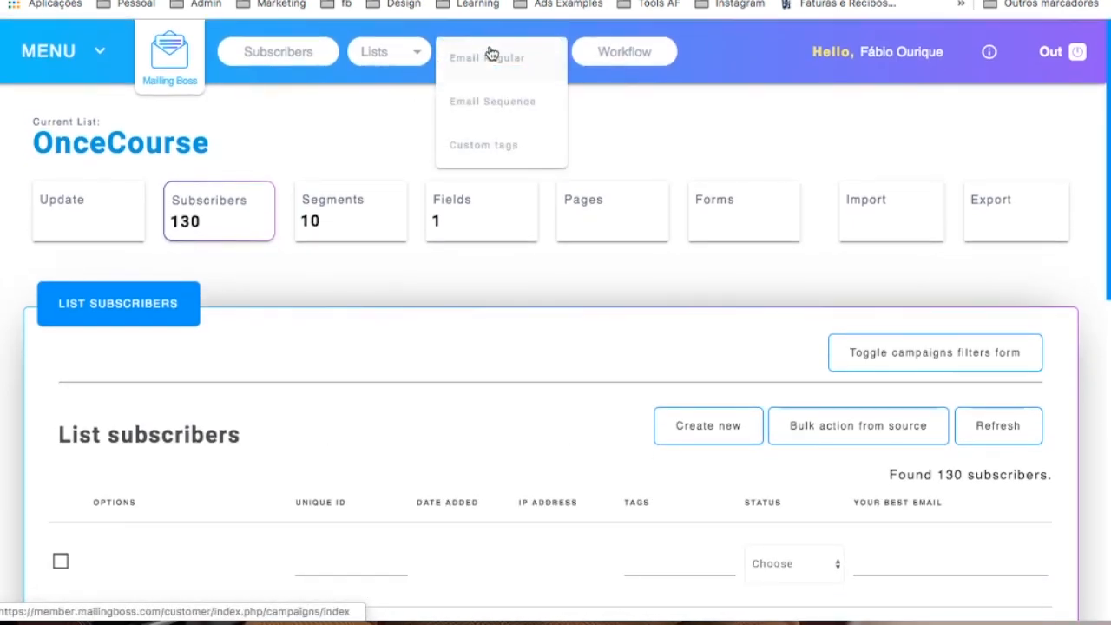
pyautogui.click(497, 111)
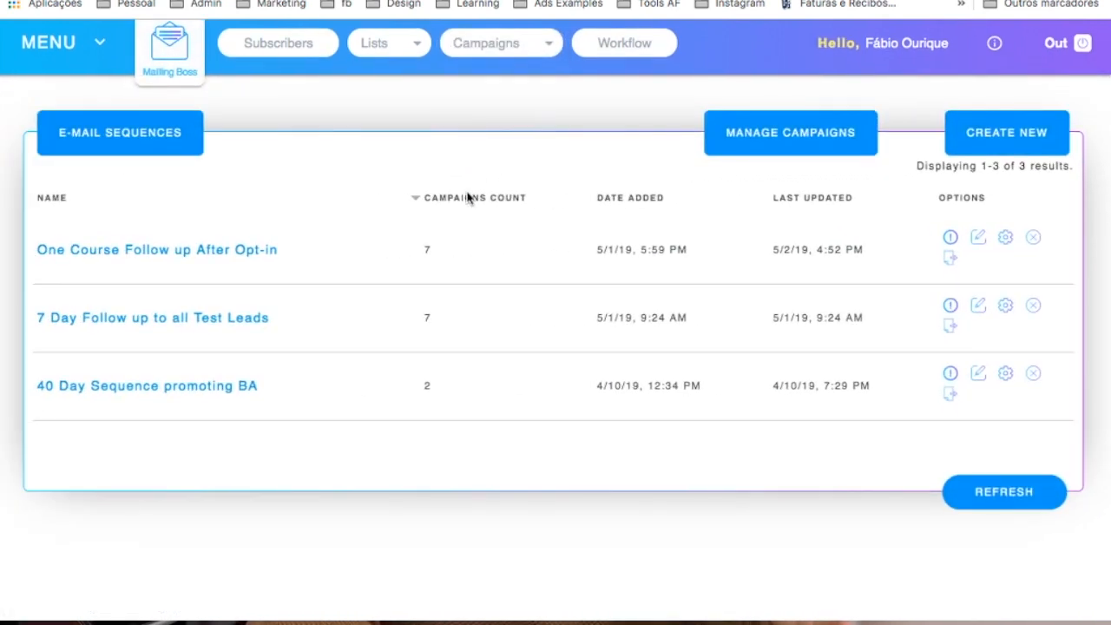
pyautogui.scroll(1, 467, 198)
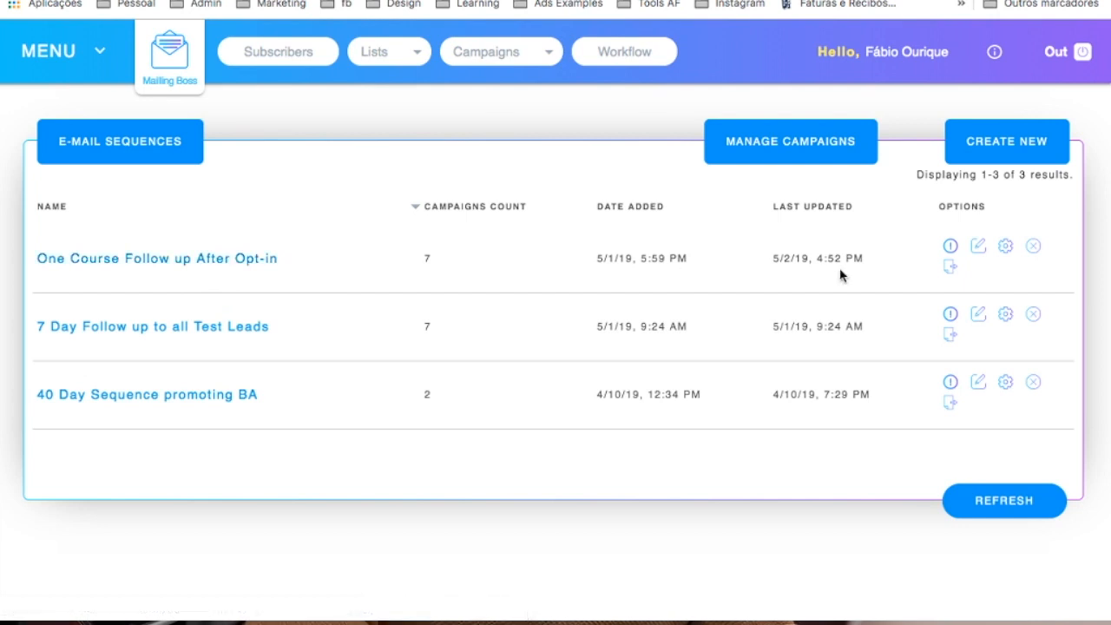
pyautogui.click(951, 247)
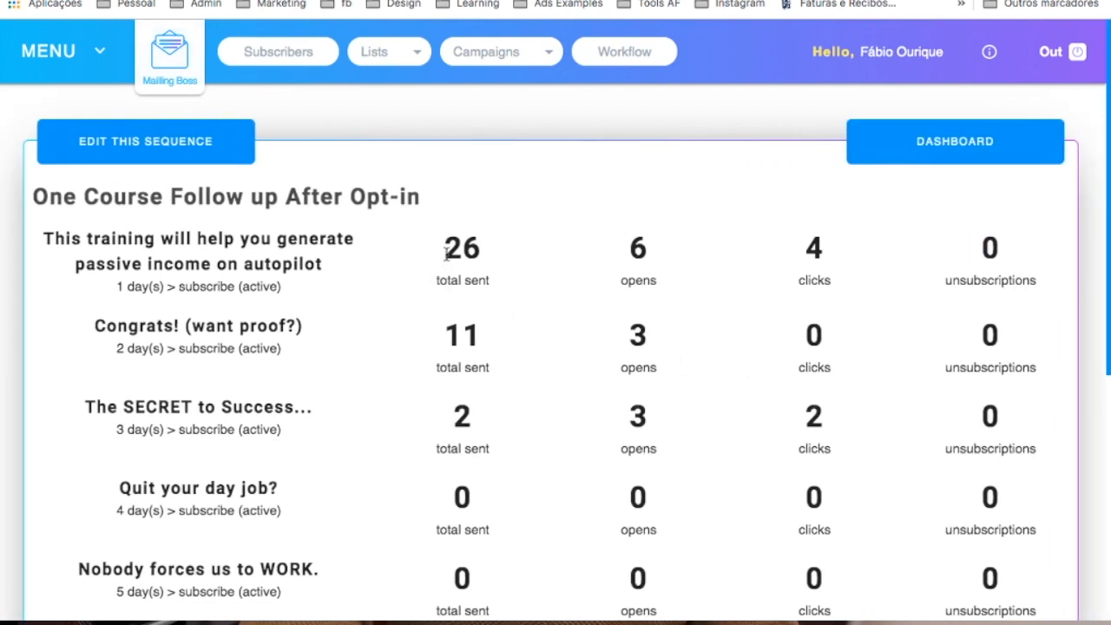
# - Highlight the total sent, opens and clicks figures of the sequence's day 1 email
pyautogui.moveTo(446, 252); pyautogui.dragTo(508, 251)
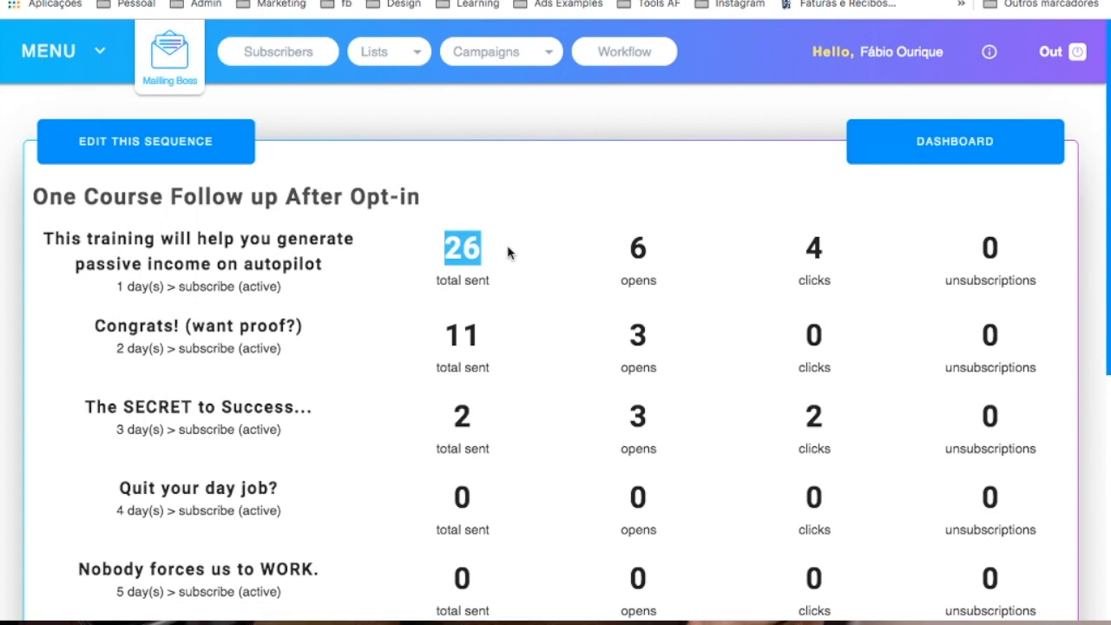
pyautogui.moveTo(628, 242); pyautogui.dragTo(653, 272)
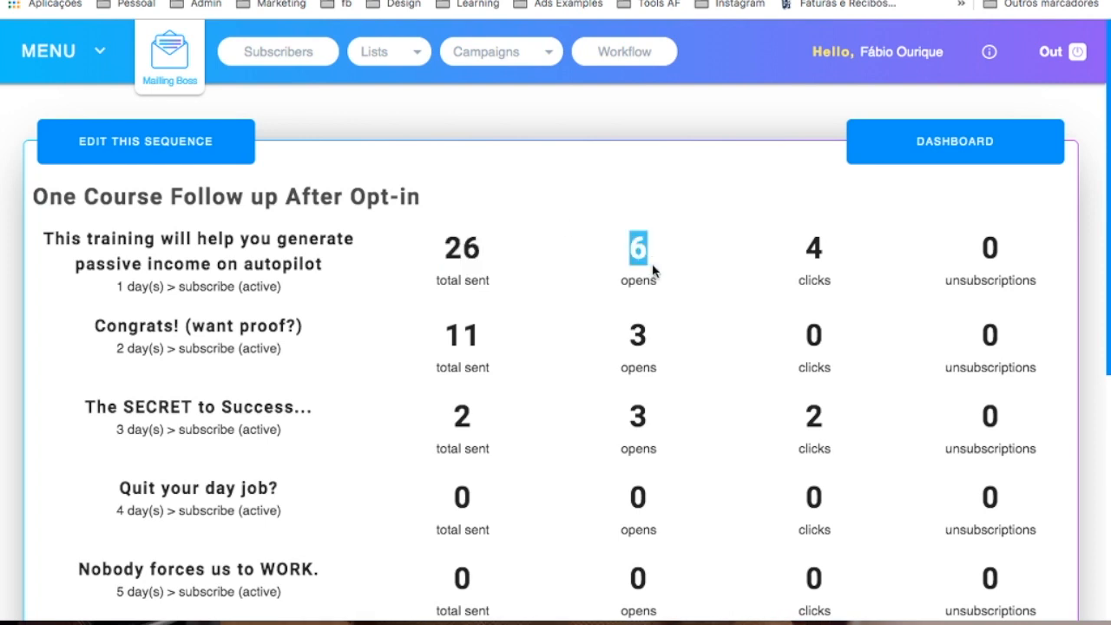
pyautogui.tripleClick(653, 268)
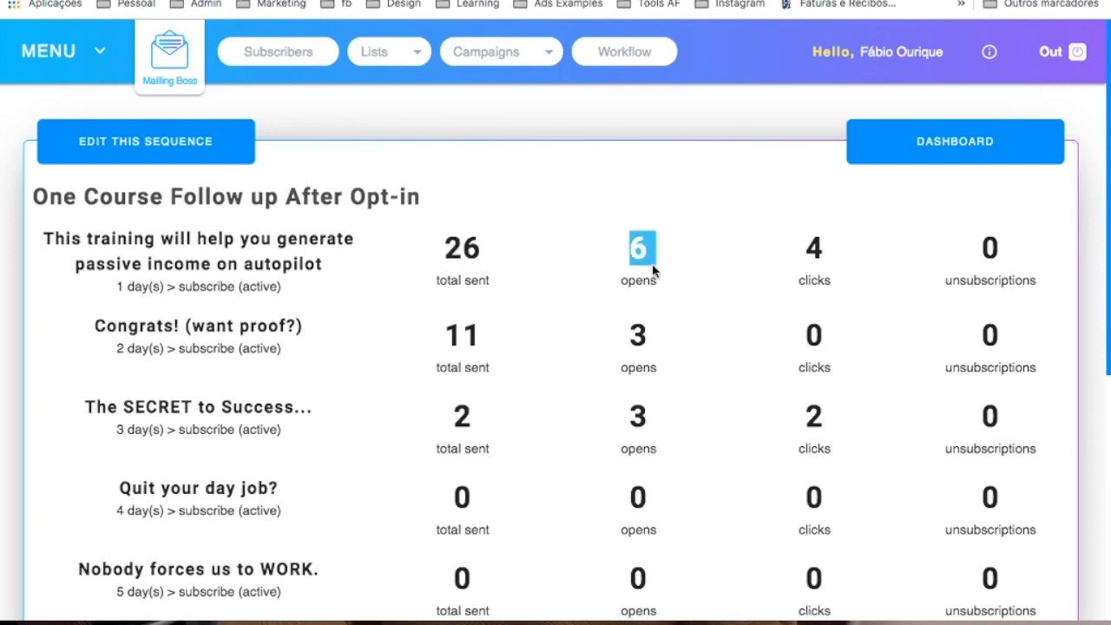
pyautogui.click(778, 236)
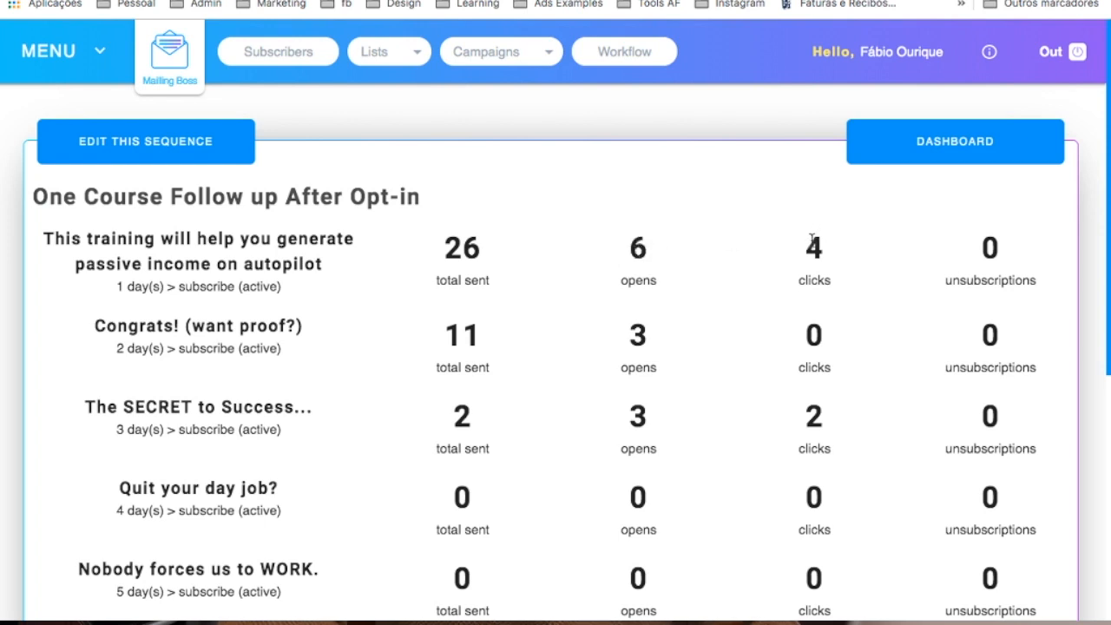
pyautogui.moveTo(811, 239); pyautogui.dragTo(834, 251)
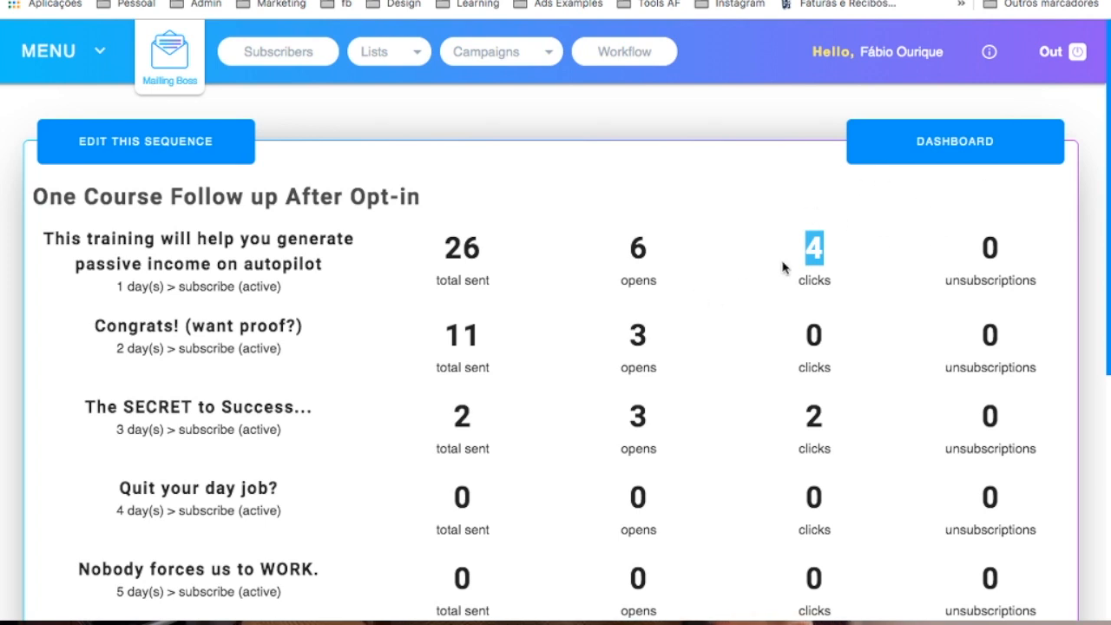
pyautogui.scroll(-1, 821, 315)
pyautogui.scroll(1, 821, 316)
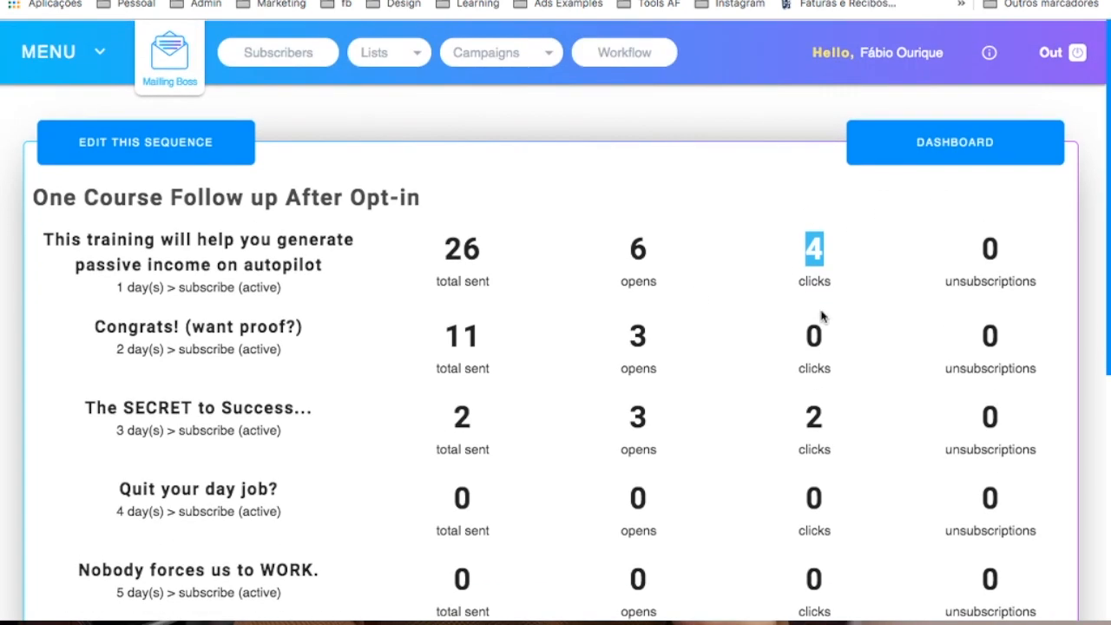
# - Highlight the total sent, opens and clicks figures of the day 3 email "The SECRET to Success..."
pyautogui.scroll(-1, 821, 315)
pyautogui.moveTo(819, 328); pyautogui.dragTo(701, 315)
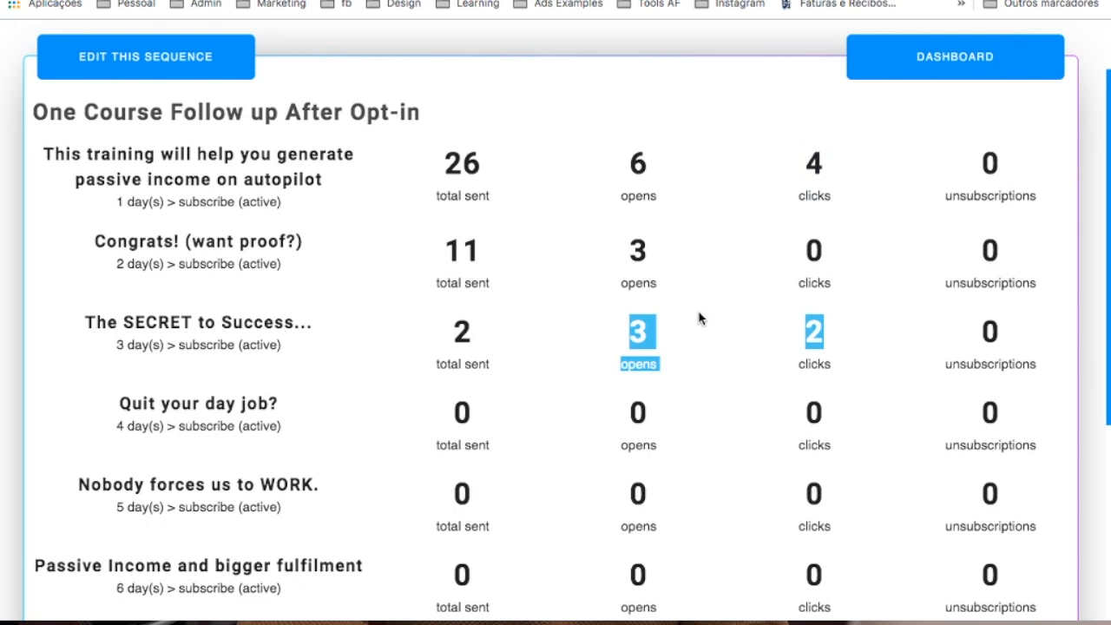
pyautogui.click(635, 332)
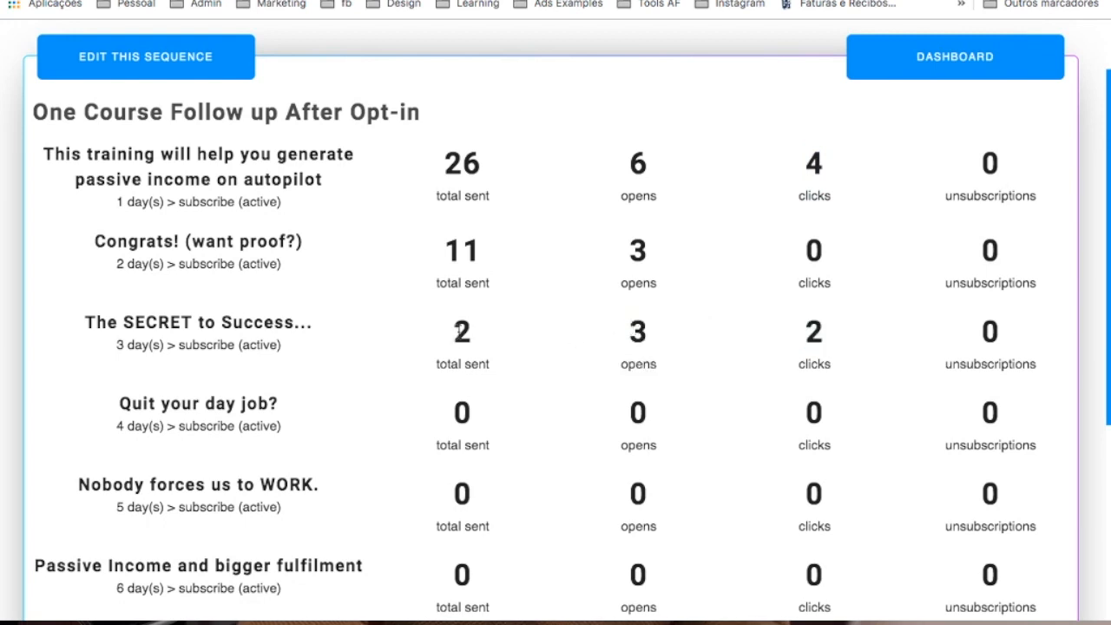
pyautogui.moveTo(460, 330); pyautogui.dragTo(533, 333)
pyautogui.click(477, 335)
pyautogui.moveTo(453, 331); pyautogui.dragTo(515, 336)
pyautogui.click(515, 337)
pyautogui.moveTo(617, 332); pyautogui.dragTo(656, 345)
pyautogui.click(656, 345)
pyautogui.moveTo(800, 331); pyautogui.dragTo(848, 335)
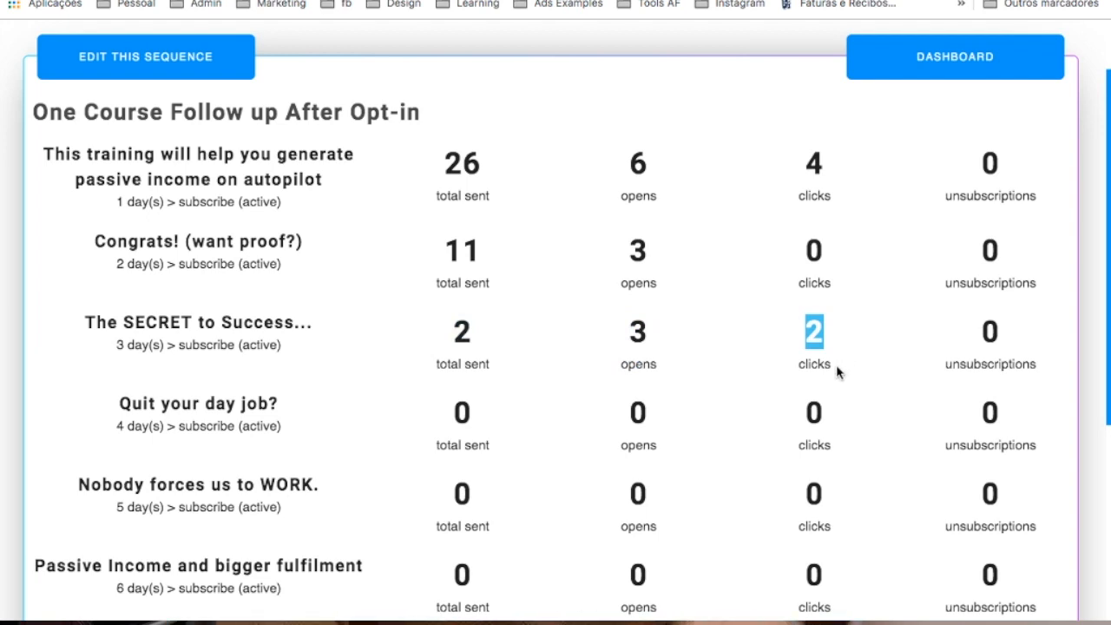
# - Leave the sequence statistics and open the tools page for lists
pyautogui.scroll(2, 836, 368)
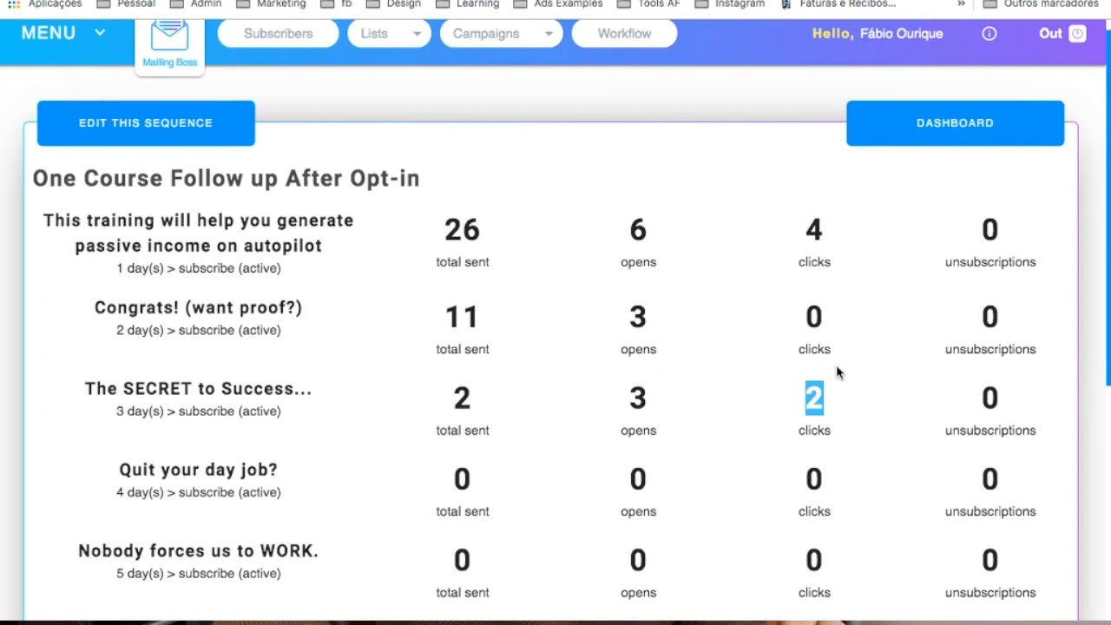
pyautogui.scroll(1, 838, 371)
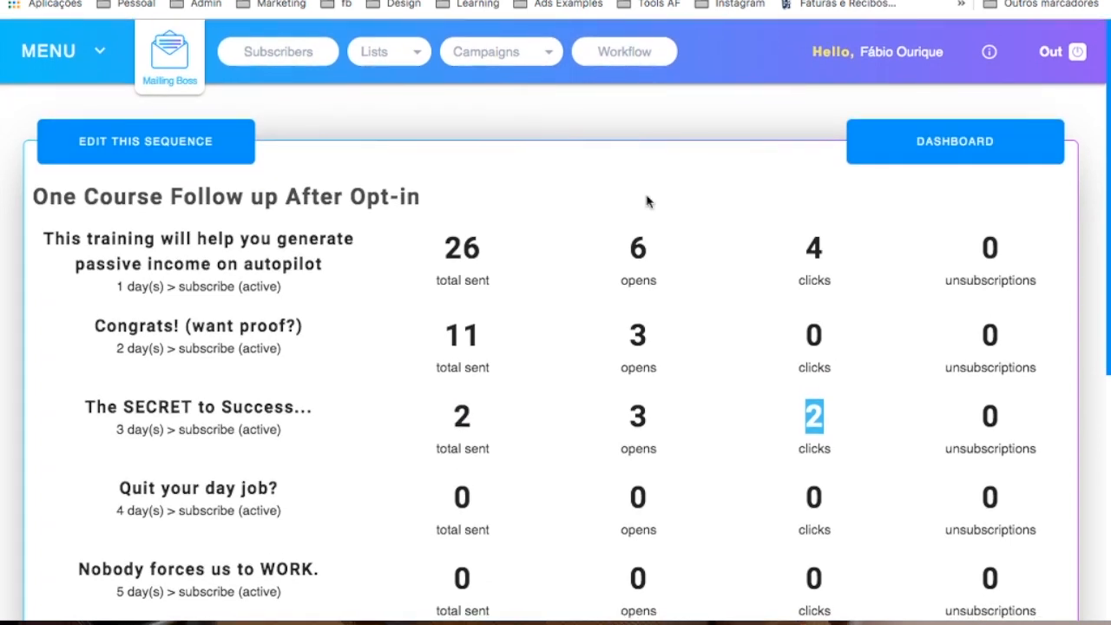
pyautogui.click(409, 52)
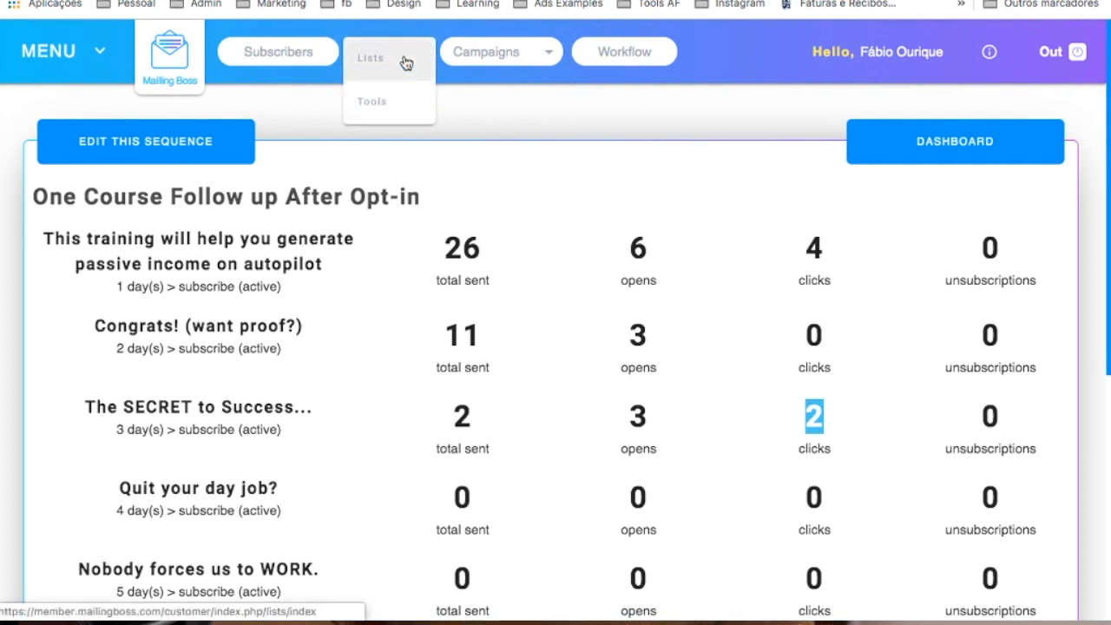
pyautogui.click(389, 104)
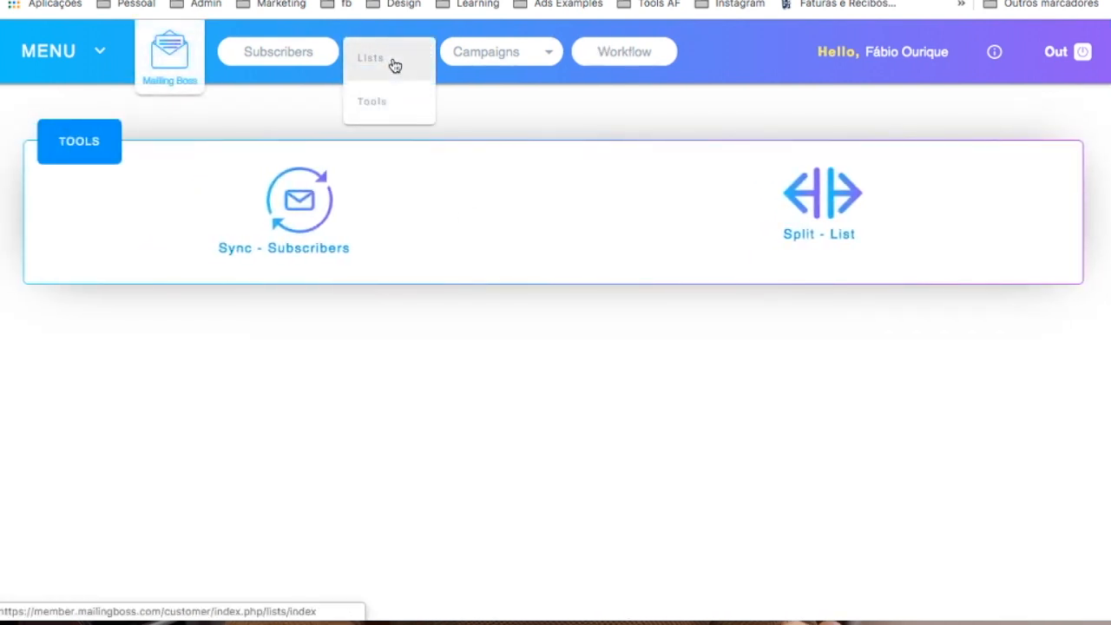
# - Return to the lists overview, open OnceCourse for updating, and show its overview of pages and emails
pyautogui.click(393, 65)
pyautogui.scroll(-4, 460, 521)
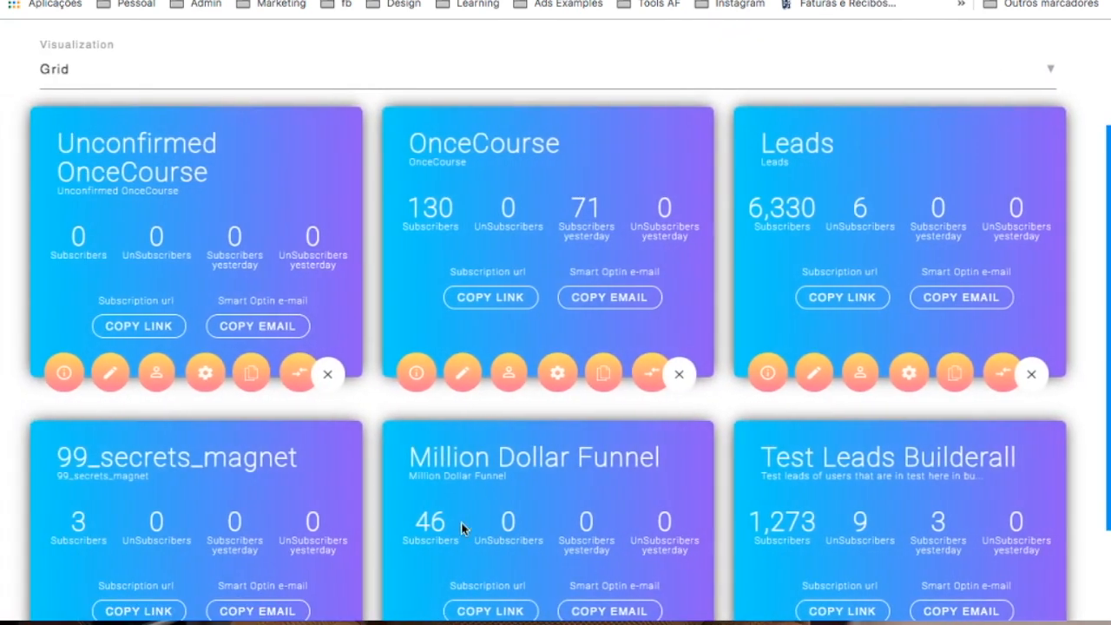
pyautogui.click(465, 377)
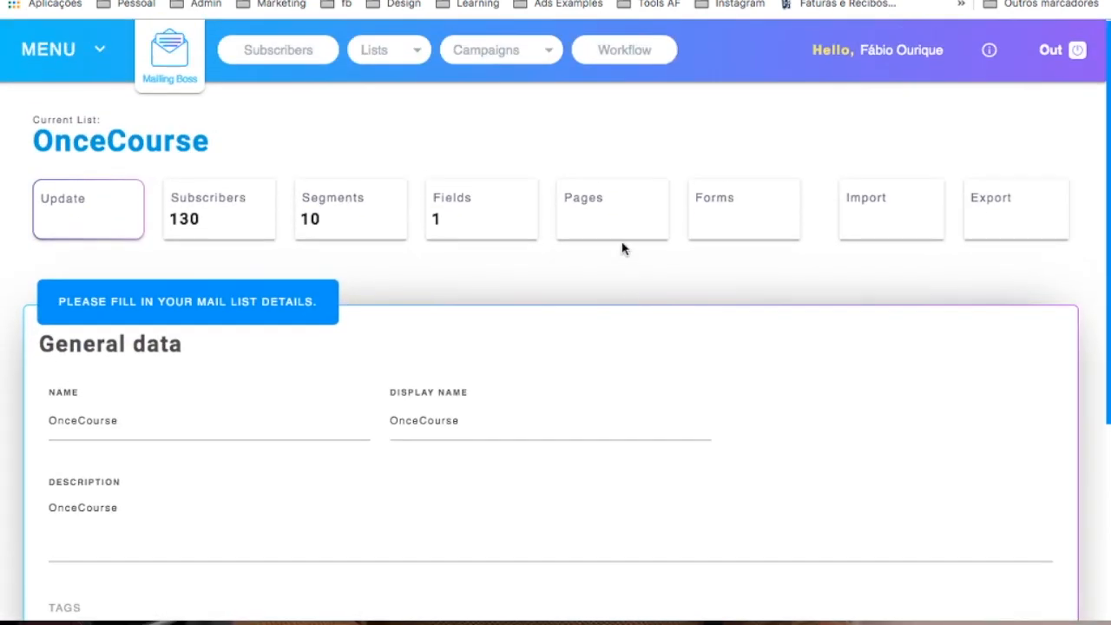
pyautogui.click(630, 189)
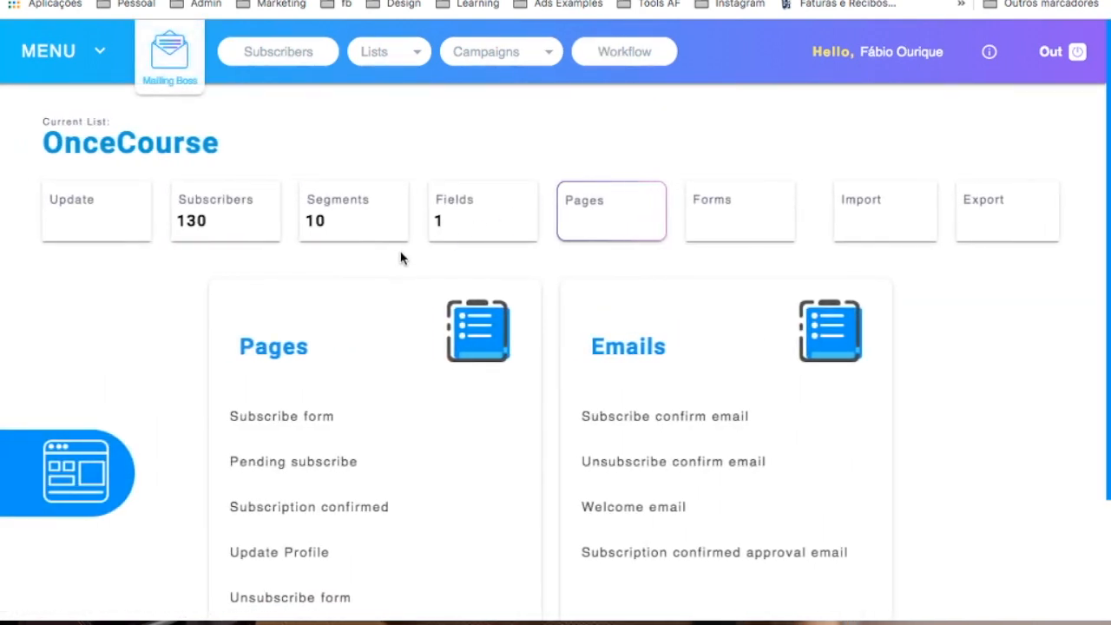
pyautogui.scroll(-1, 391, 248)
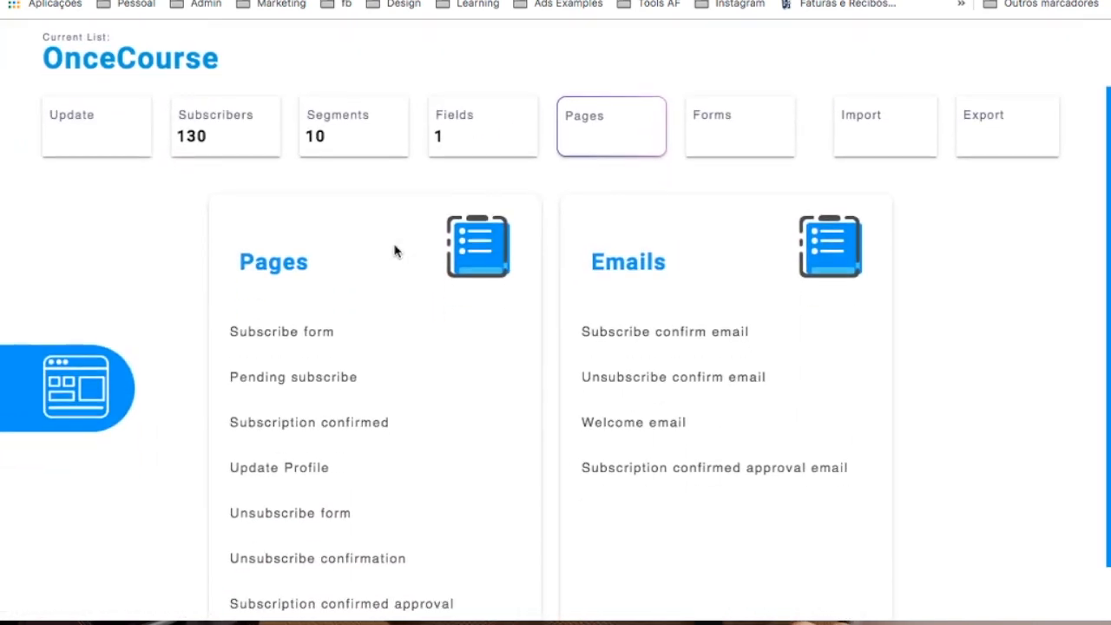
# - Open OnceCourse's Pending subscribe page for editing, hide the content blocks sidebar, and read the email confirmation instructions
pyautogui.click(306, 386)
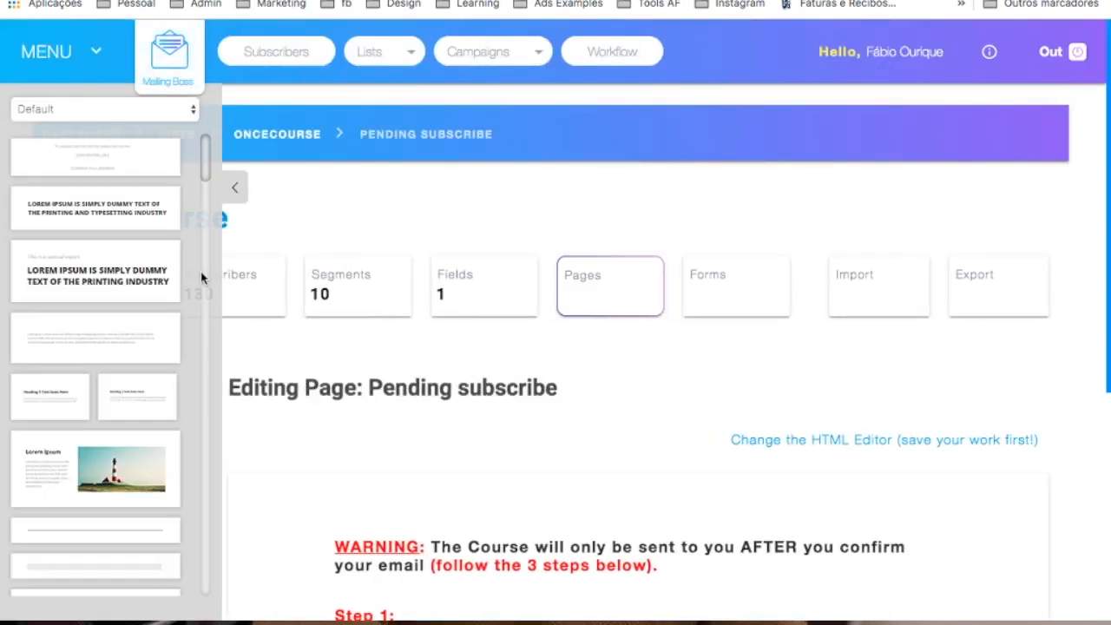
pyautogui.click(234, 187)
pyautogui.scroll(-3, 475, 485)
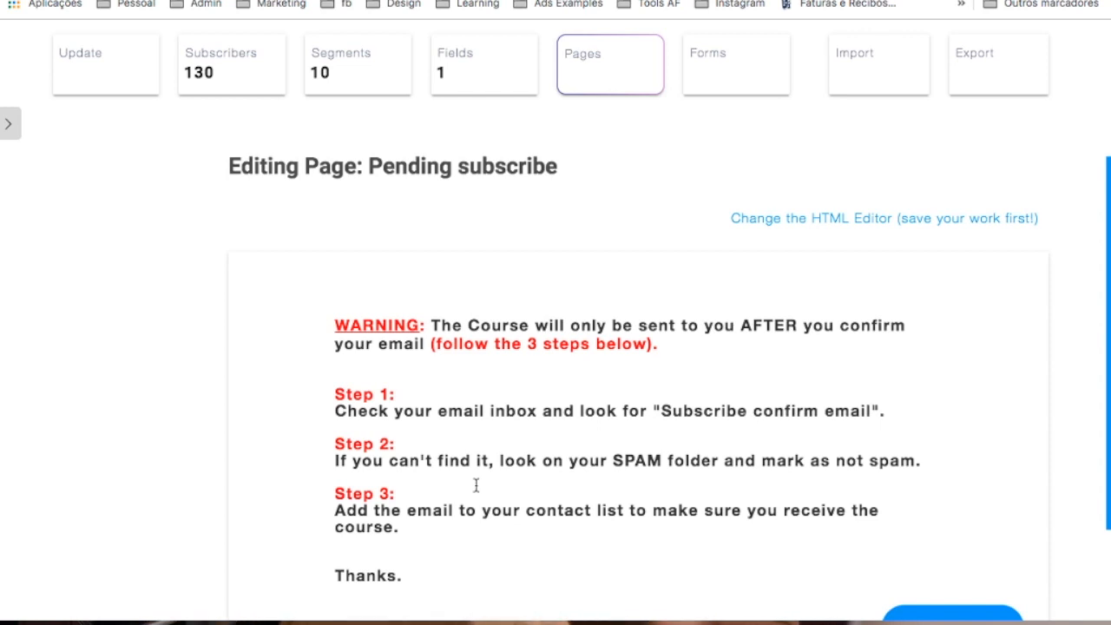
pyautogui.scroll(-2, 476, 485)
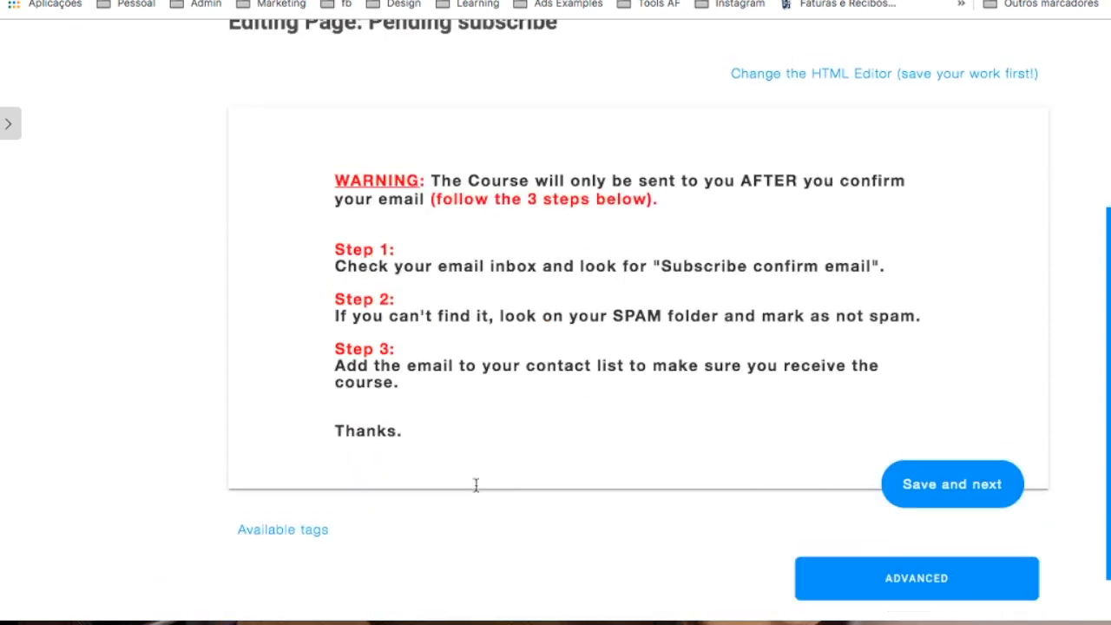
pyautogui.scroll(1, 476, 485)
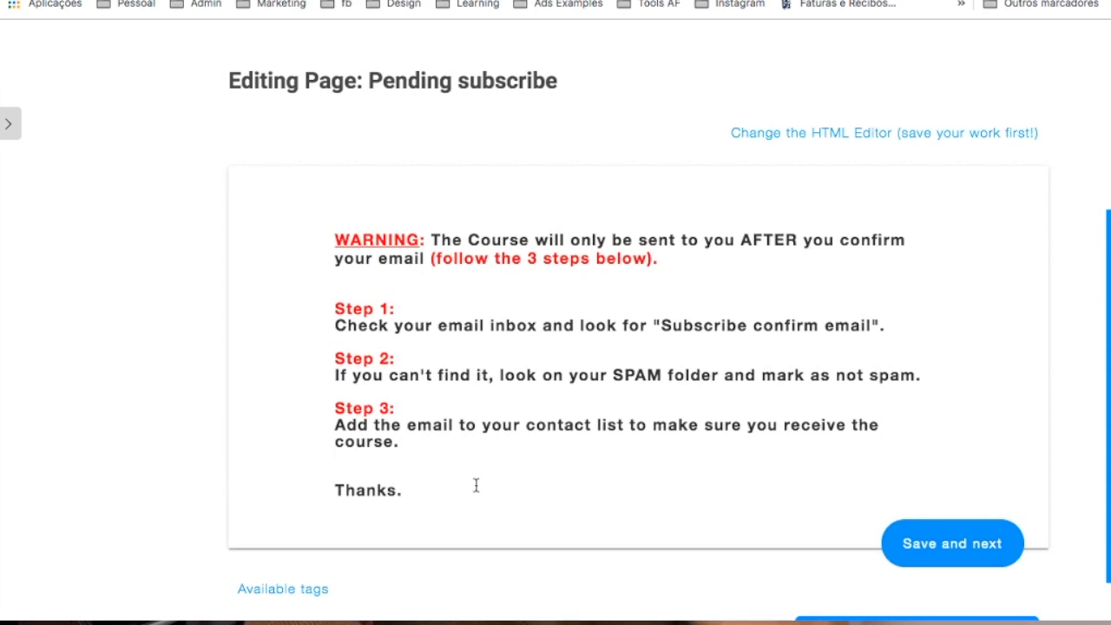
pyautogui.scroll(1, 476, 485)
pyautogui.scroll(-2, 476, 485)
pyautogui.scroll(1, 475, 485)
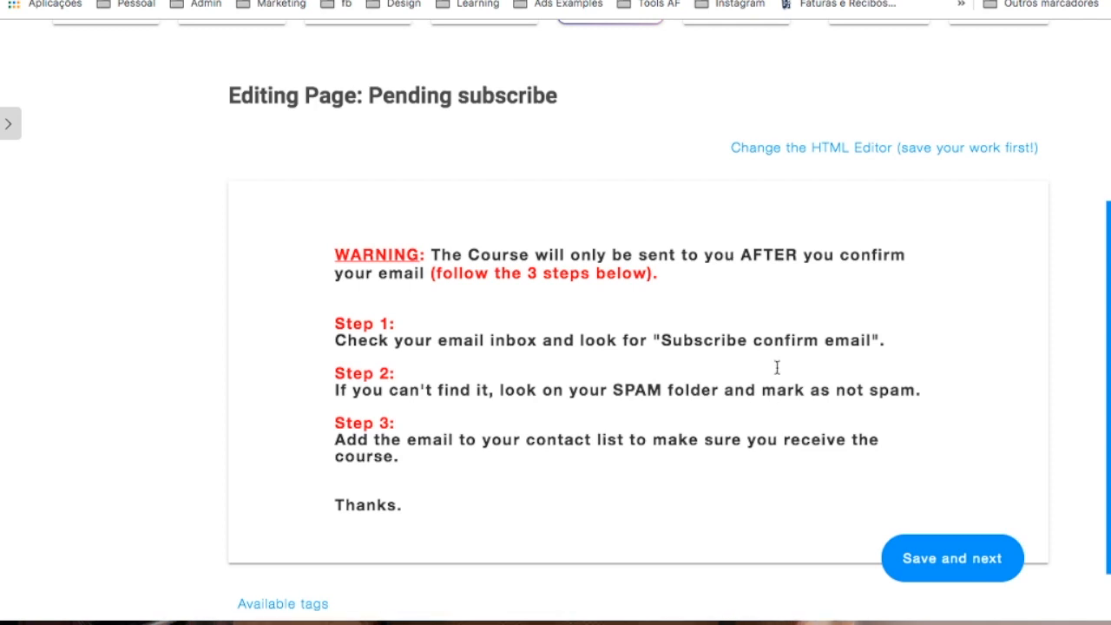
pyautogui.scroll(-2, 652, 260)
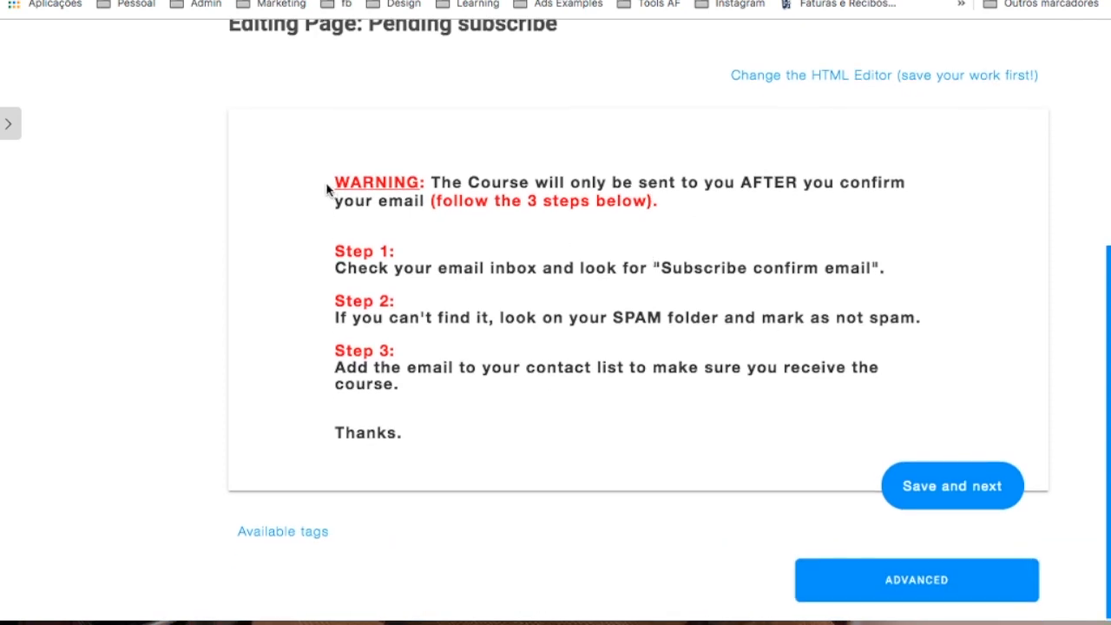
# - Highlight the warning text about receiving the course, and review the Step 1 to Step 3 instructions below it
pyautogui.moveTo(327, 188); pyautogui.dragTo(494, 245)
pyautogui.click(554, 347)
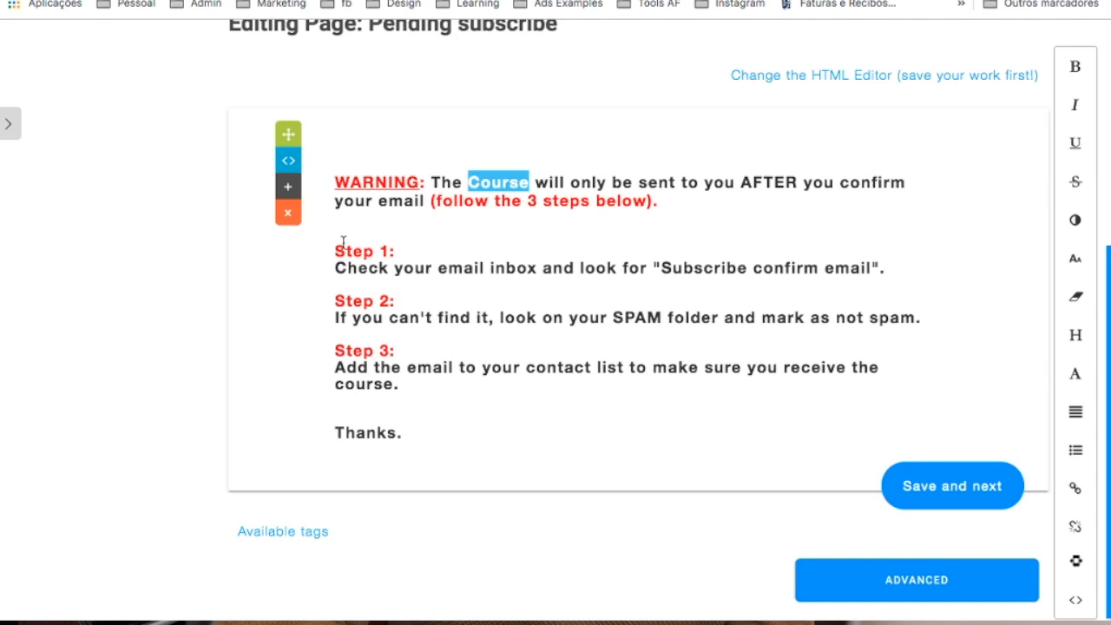
pyautogui.click(375, 253)
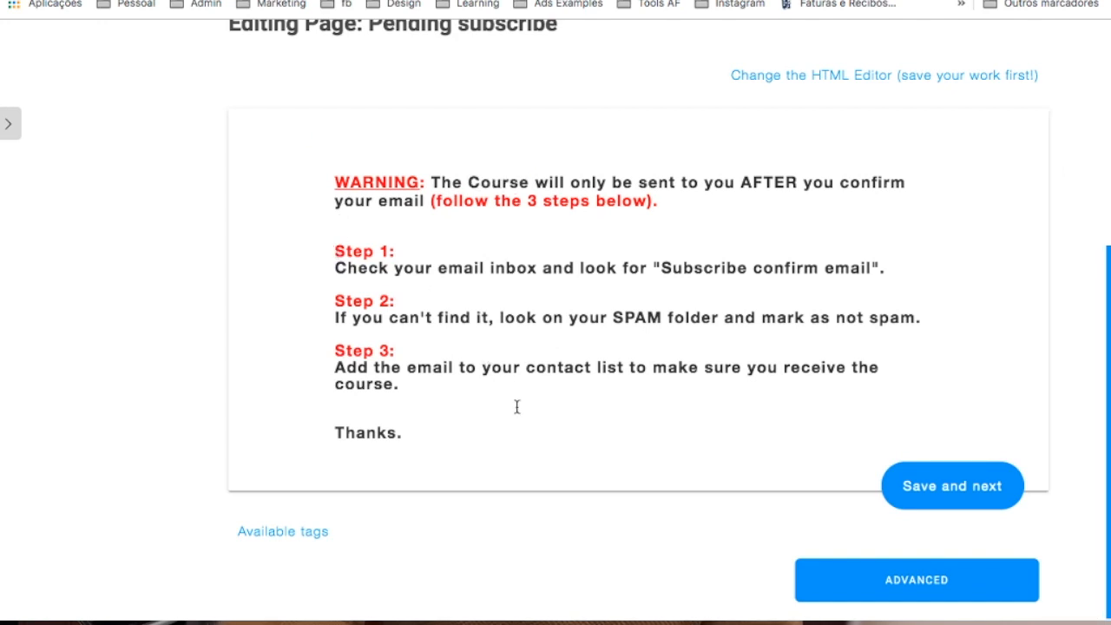
pyautogui.click(535, 366)
pyautogui.scroll(1, 536, 366)
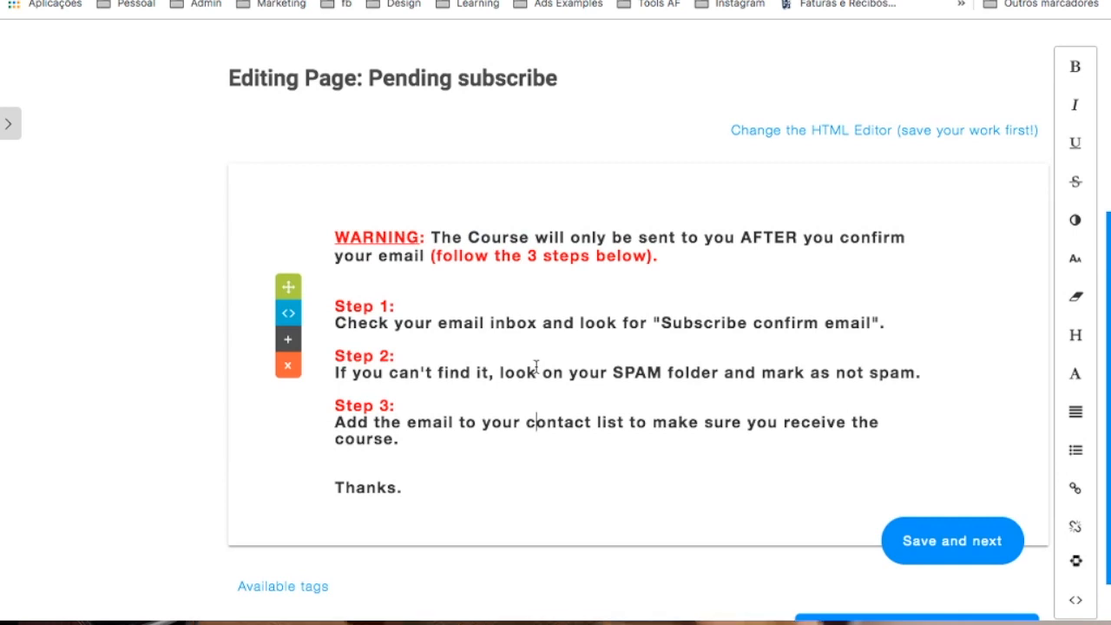
pyautogui.scroll(2, 535, 366)
pyautogui.scroll(-2, 535, 366)
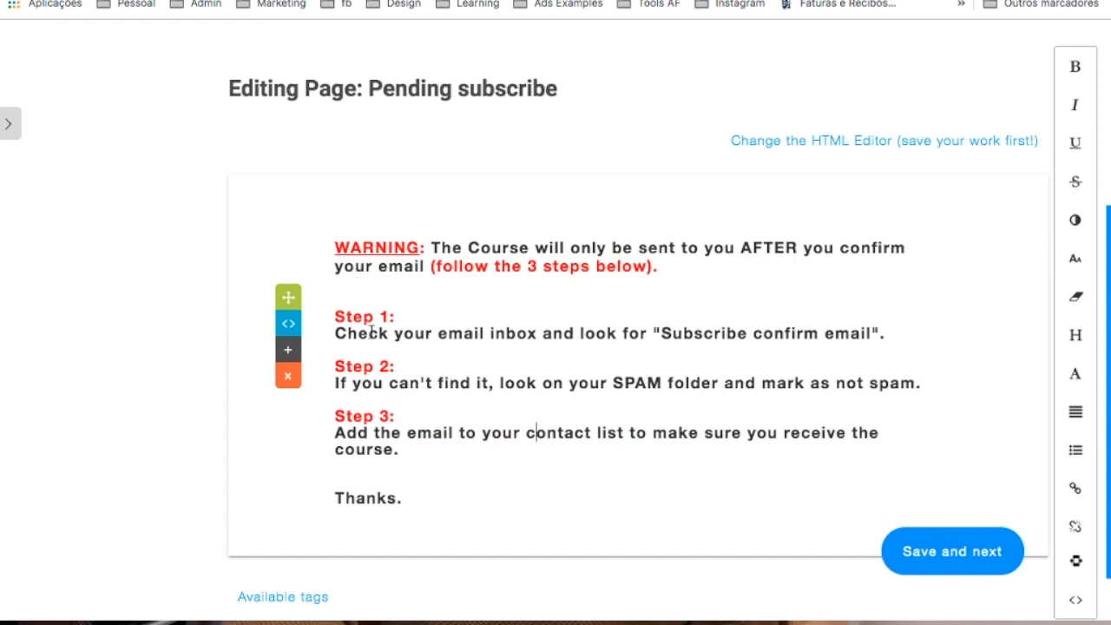
pyautogui.scroll(-1, 372, 332)
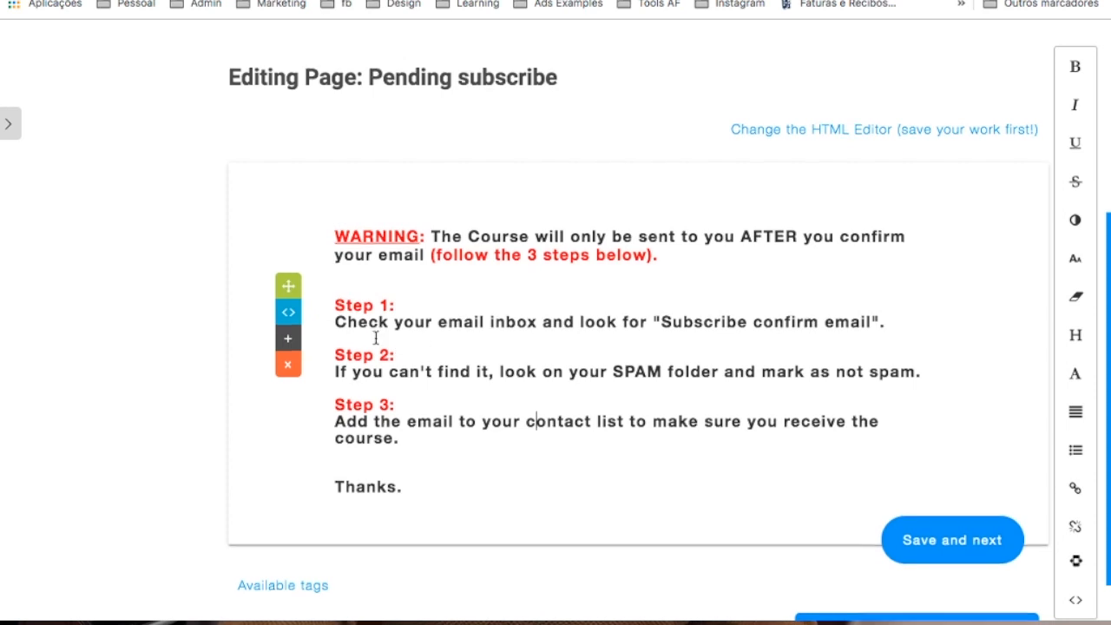
pyautogui.scroll(3, 376, 343)
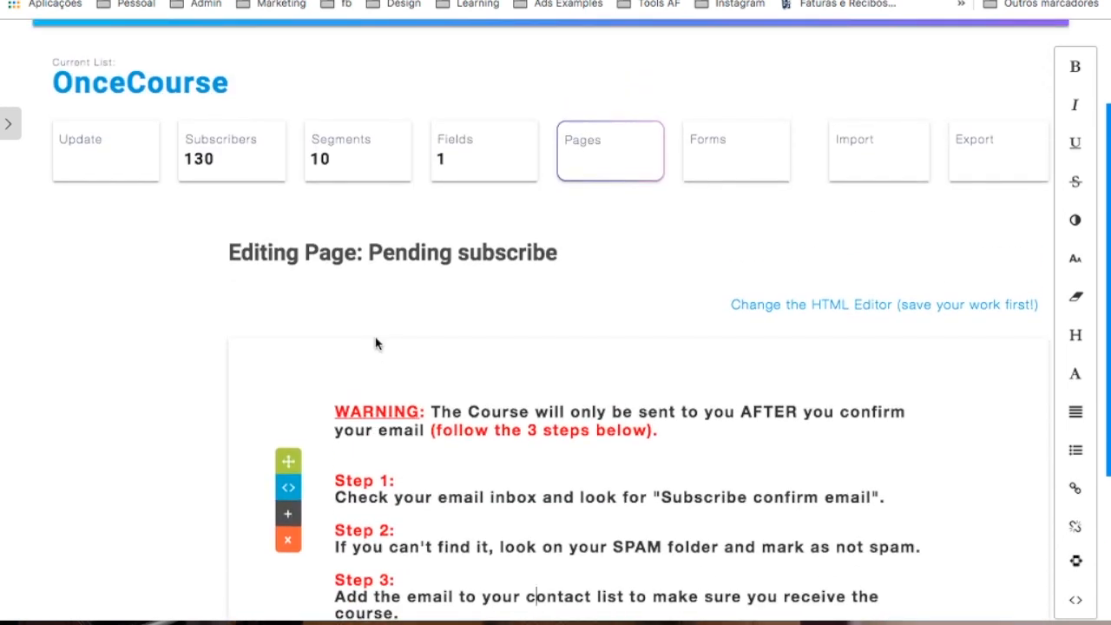